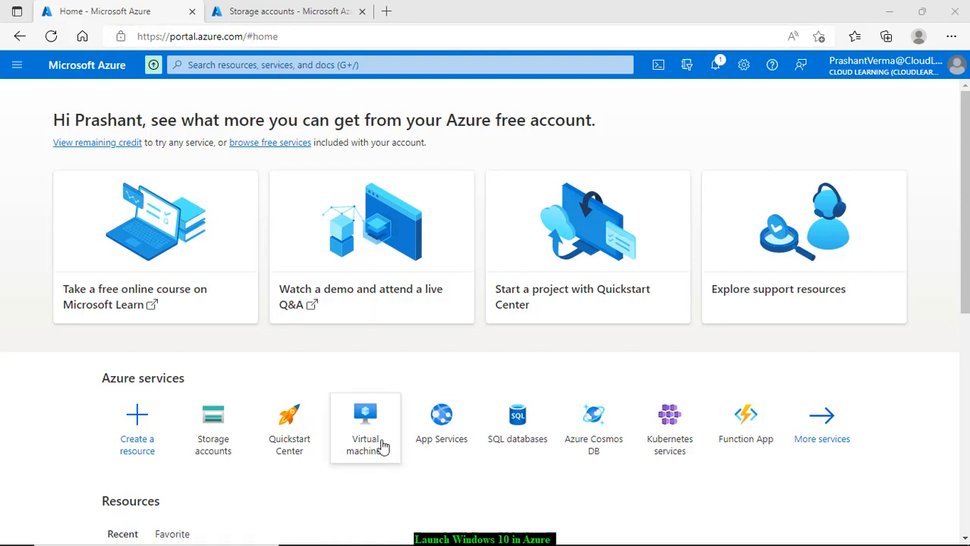
Step: Open Virtual machines, try the classic view, then return to the standard empty list
{"action": "left_click", "coordinate": [361, 446]}
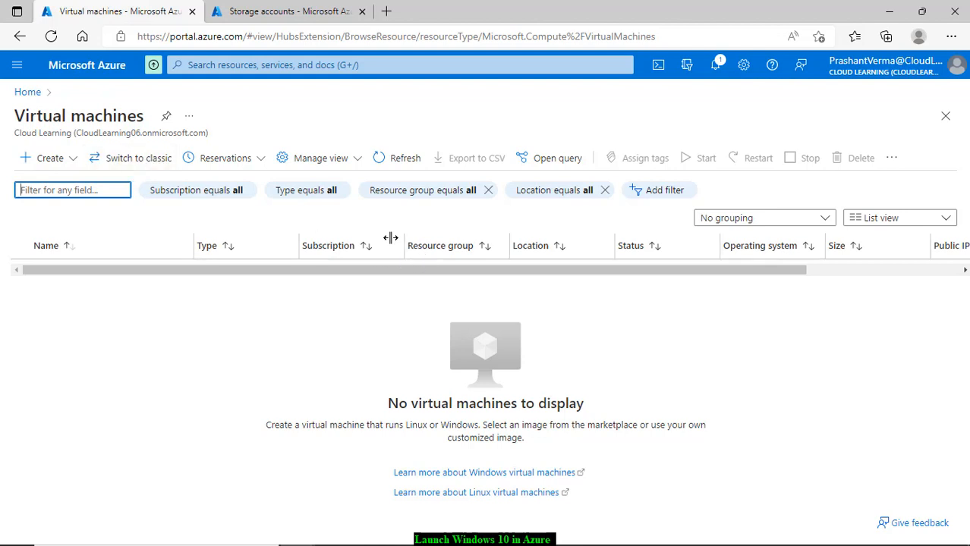
{"action": "left_click", "coordinate": [154, 165]}
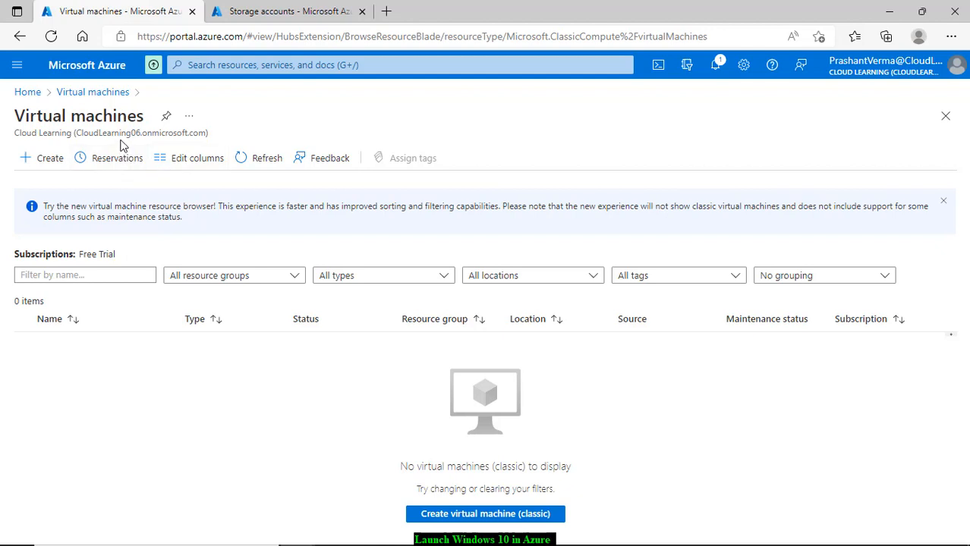
{"action": "left_click", "coordinate": [21, 35]}
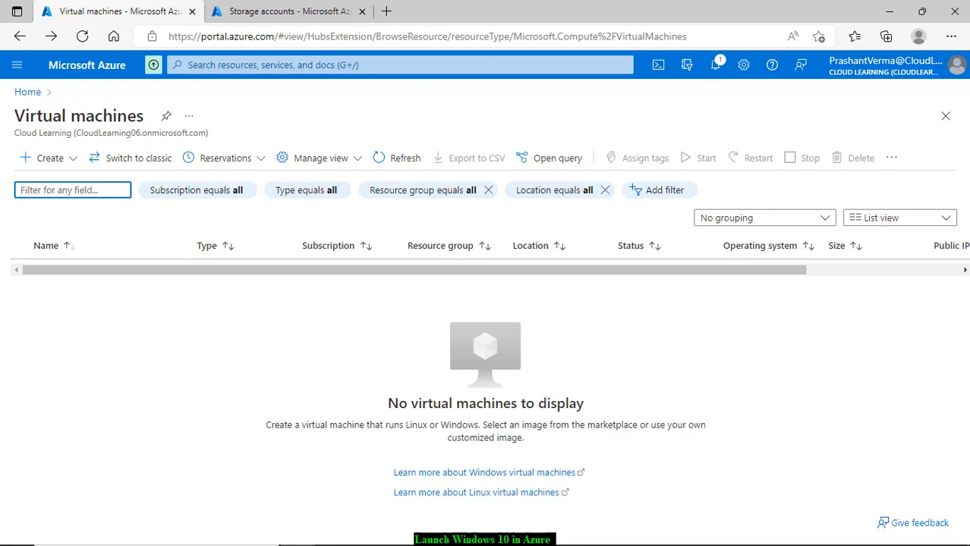
{"action": "mouse_move", "coordinate": [766, 516]}
Step: Start a new Azure virtual machine using the Windows 10 Pro, version 21H2 - Gen2 image
{"action": "left_click", "coordinate": [70, 163]}
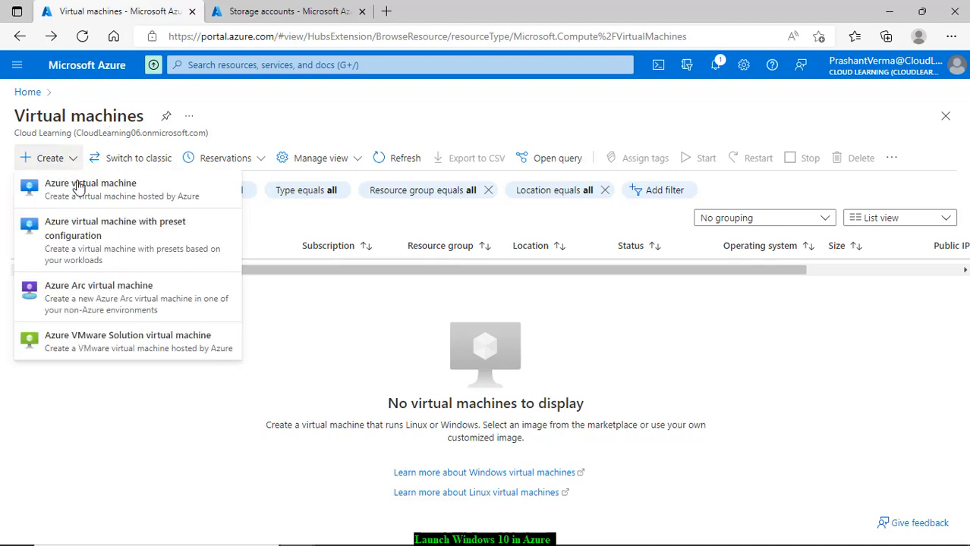
{"action": "left_click", "coordinate": [116, 190]}
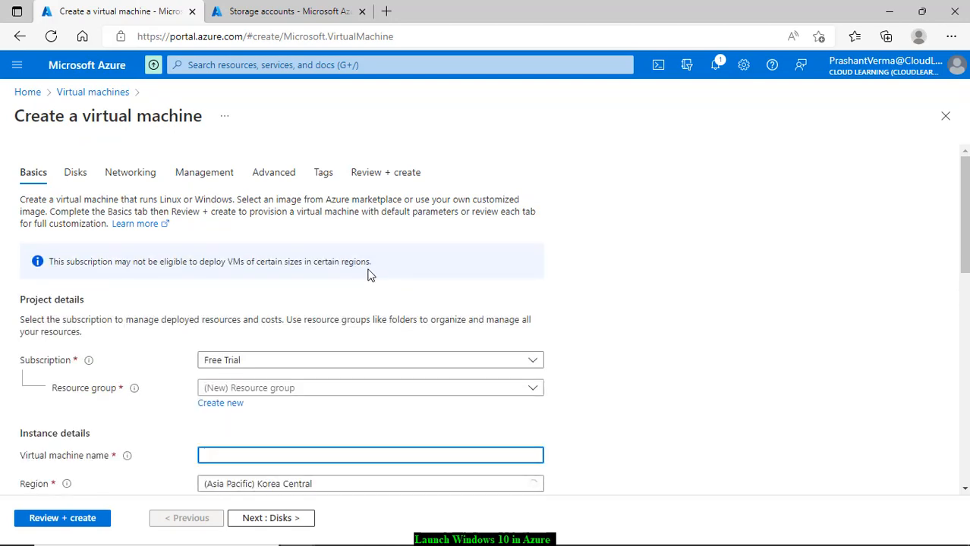
{"action": "scroll", "coordinate": [370, 275], "scroll_direction": "down", "scroll_amount": 2}
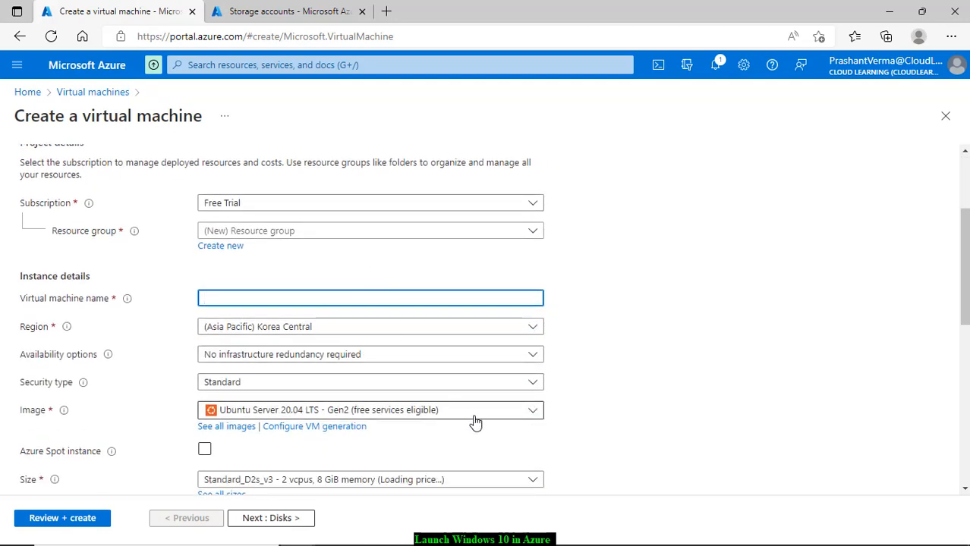
{"action": "left_click", "coordinate": [475, 420]}
{"action": "scroll", "coordinate": [396, 307], "scroll_direction": "down", "scroll_amount": 1}
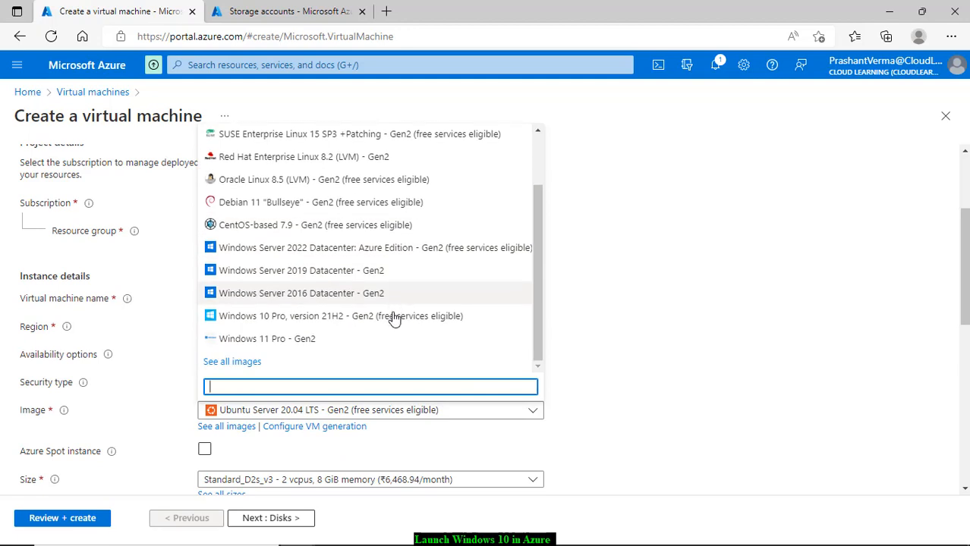
{"action": "scroll", "coordinate": [385, 341], "scroll_direction": "up", "scroll_amount": 1}
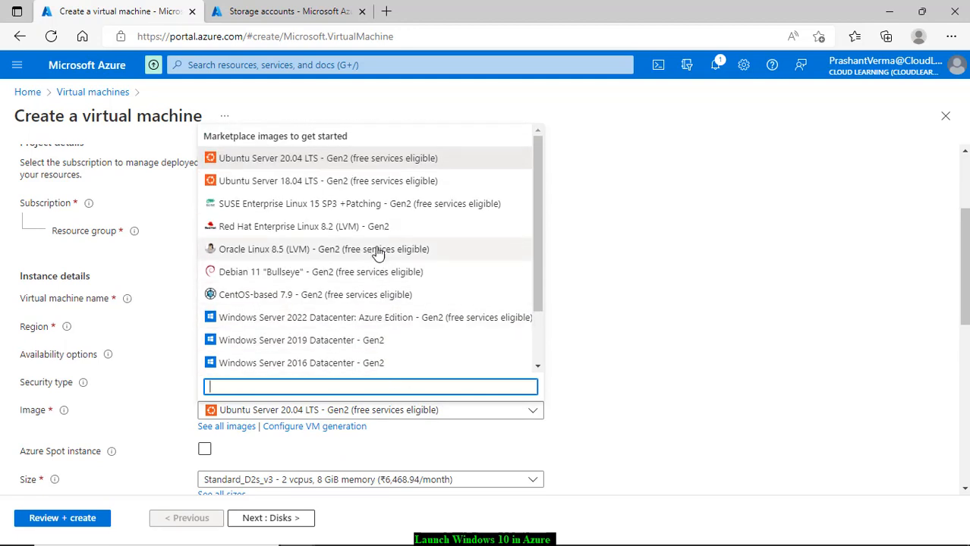
{"action": "scroll", "coordinate": [395, 197], "scroll_direction": "down", "scroll_amount": 2}
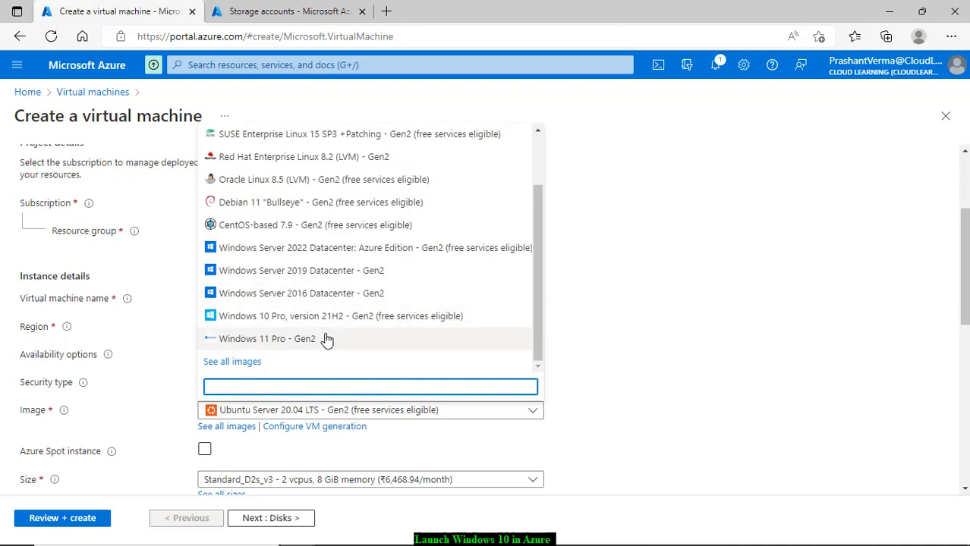
{"action": "scroll", "coordinate": [324, 338], "scroll_direction": "up", "scroll_amount": 2}
{"action": "scroll", "coordinate": [318, 369], "scroll_direction": "down", "scroll_amount": 1}
{"action": "scroll", "coordinate": [318, 368], "scroll_direction": "down", "scroll_amount": 1}
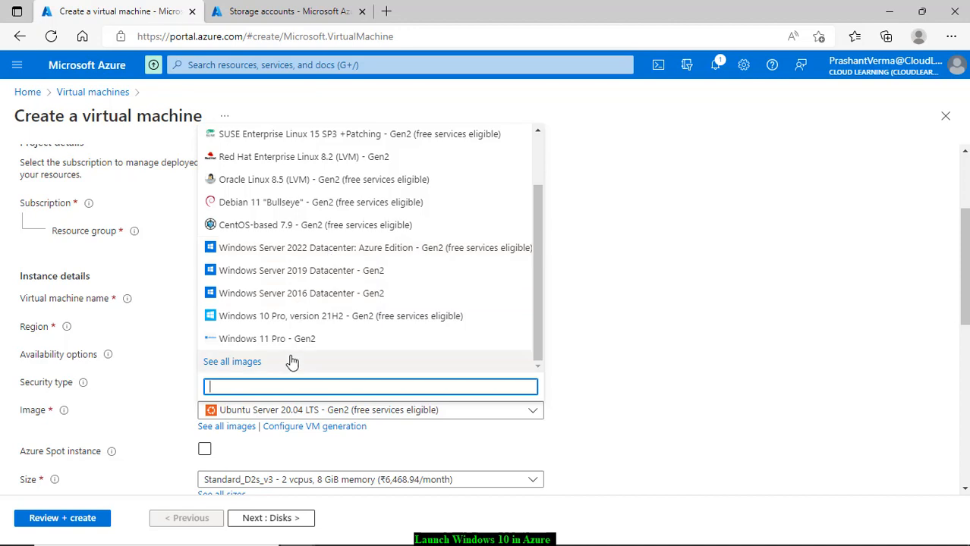
{"action": "left_click", "coordinate": [302, 317]}
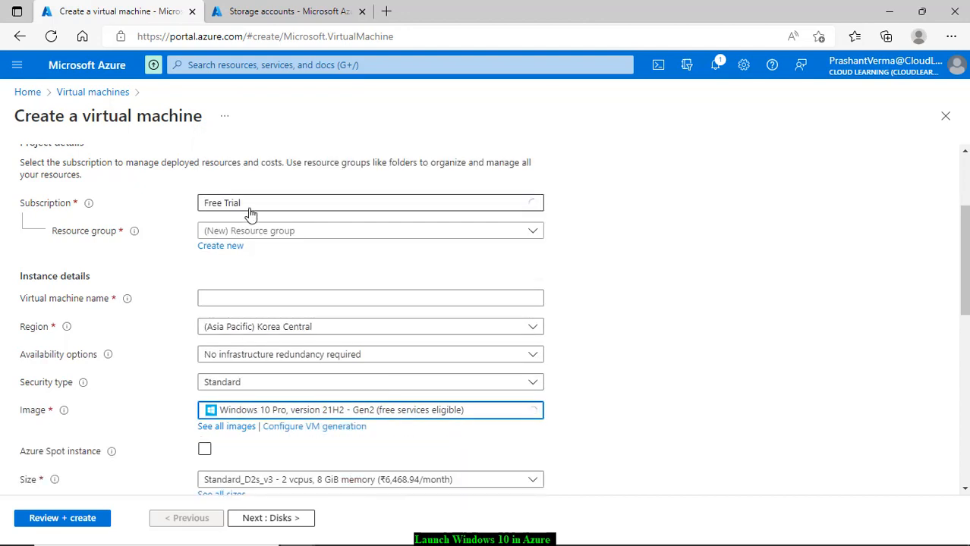
Step: Put the VM in resource group CloudLearningPrimary, name it Windows10, and keep region Central India
{"action": "left_click", "coordinate": [293, 232]}
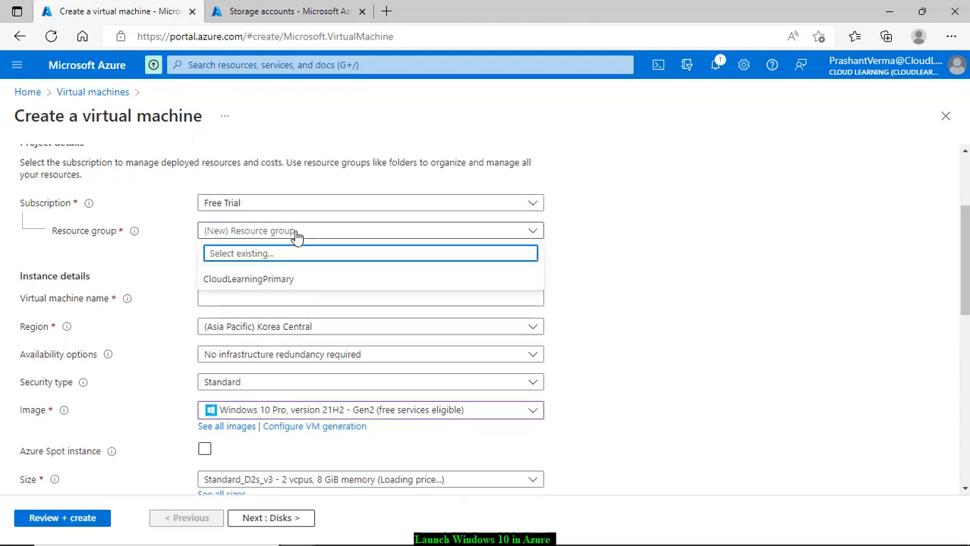
{"action": "left_click", "coordinate": [258, 281]}
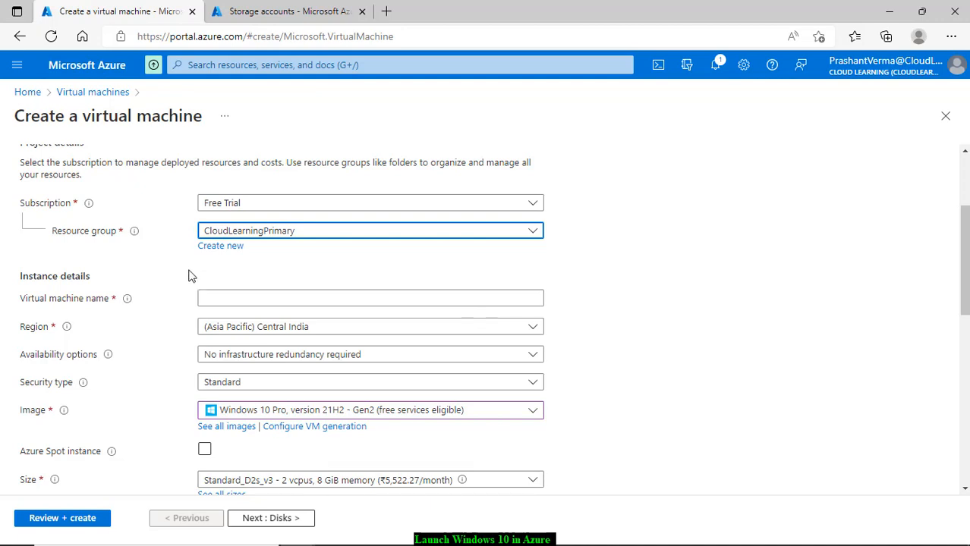
{"action": "left_click", "coordinate": [239, 296]}
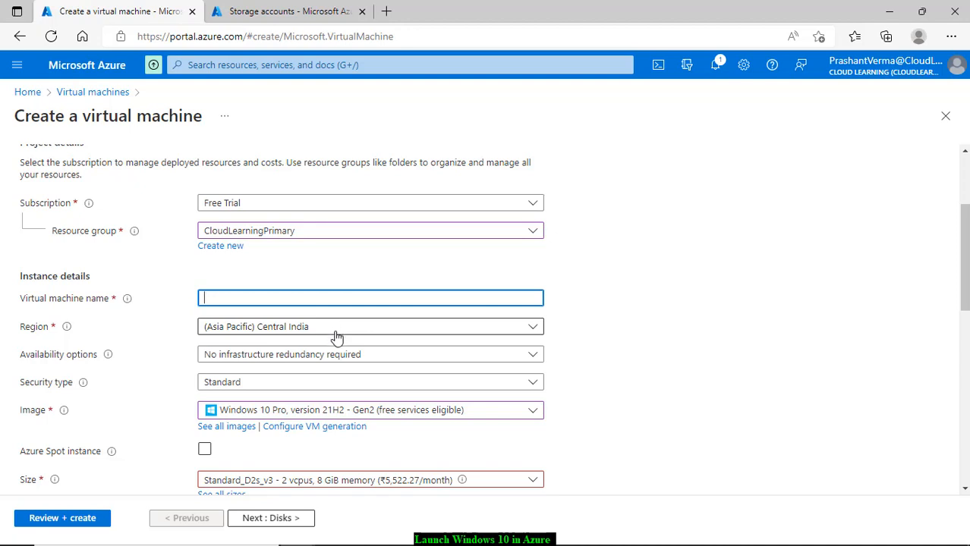
{"action": "type", "text": "Windows10"}
{"action": "left_click", "coordinate": [336, 330]}
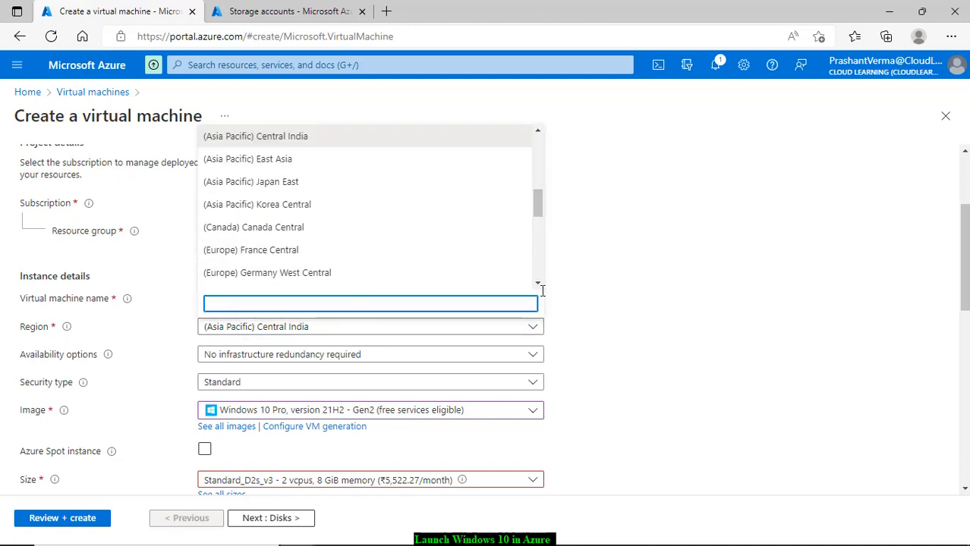
{"action": "left_click", "coordinate": [643, 284]}
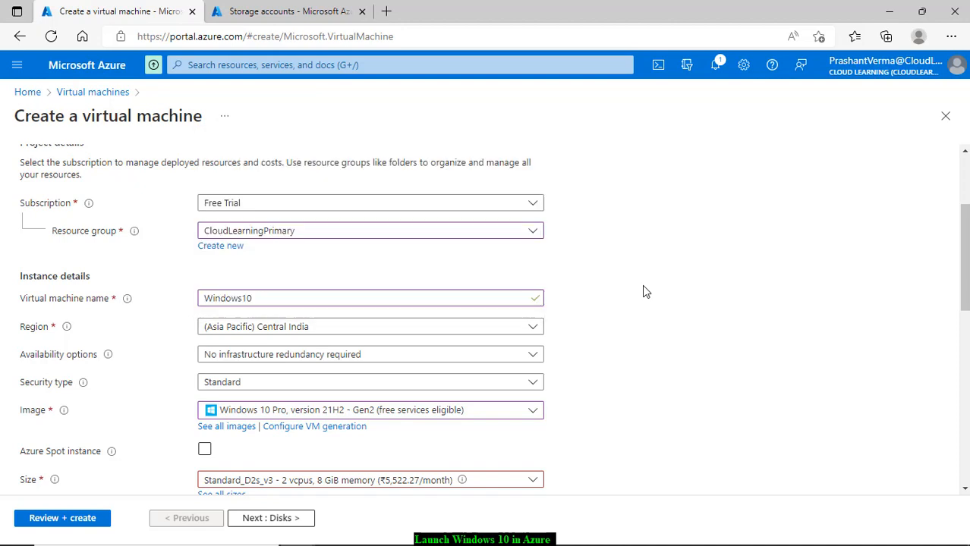
{"action": "left_click", "coordinate": [261, 360]}
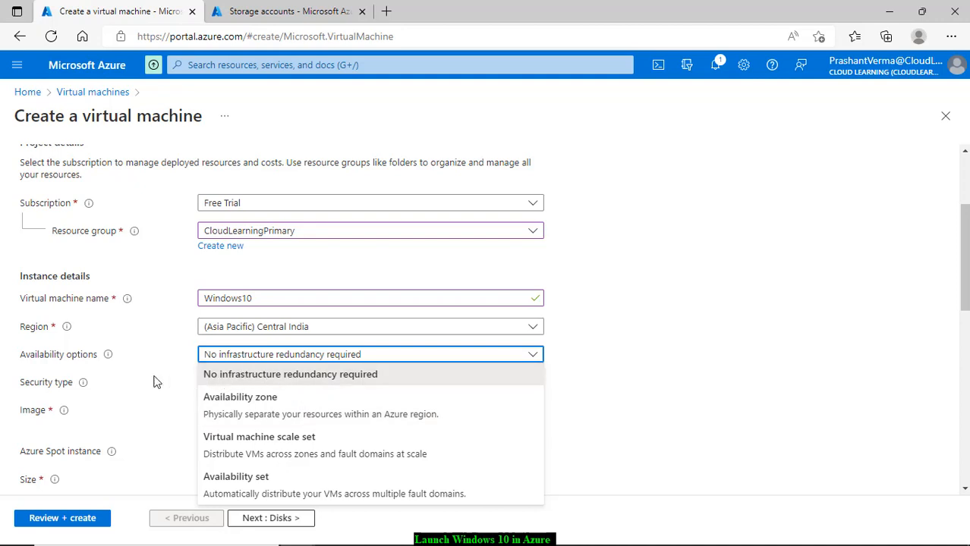
Step: Choose availability option Availability zone with Zone 1, keeping security type Standard
{"action": "mouse_move", "coordinate": [107, 362]}
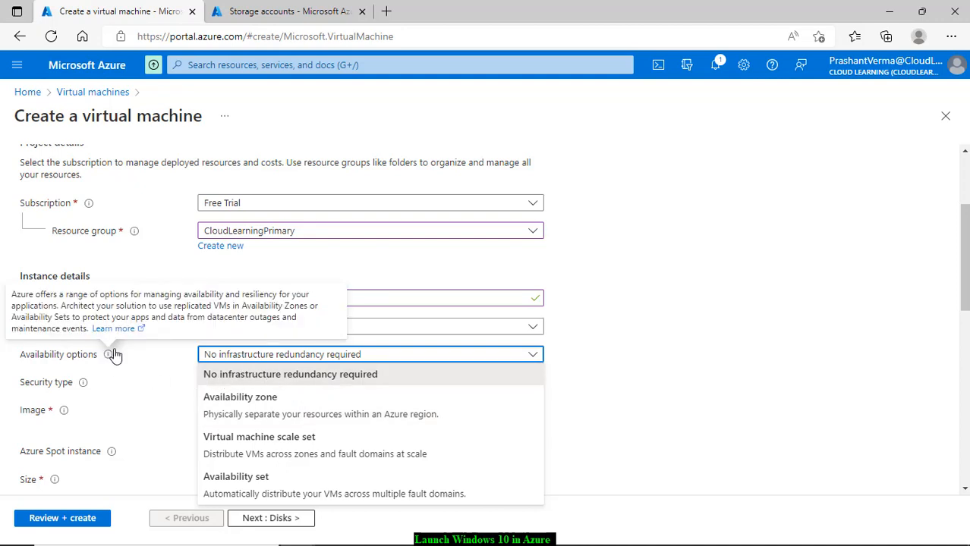
{"action": "left_click", "coordinate": [325, 416]}
{"action": "left_click", "coordinate": [330, 409]}
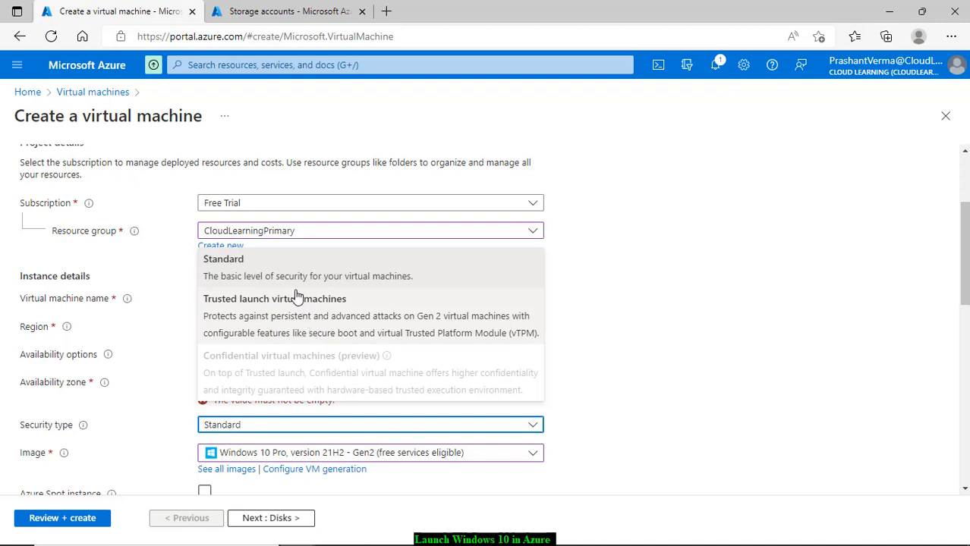
{"action": "left_click", "coordinate": [252, 267]}
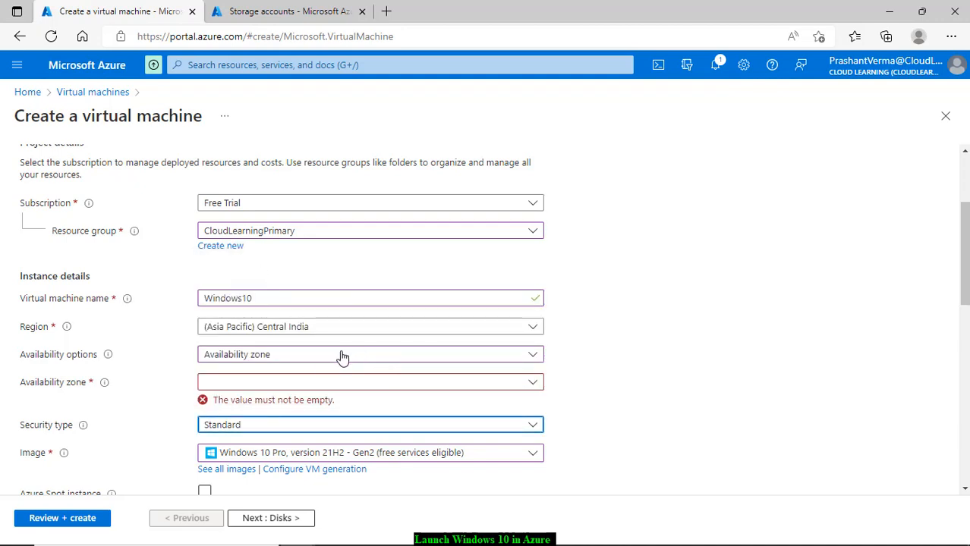
{"action": "left_click", "coordinate": [233, 383]}
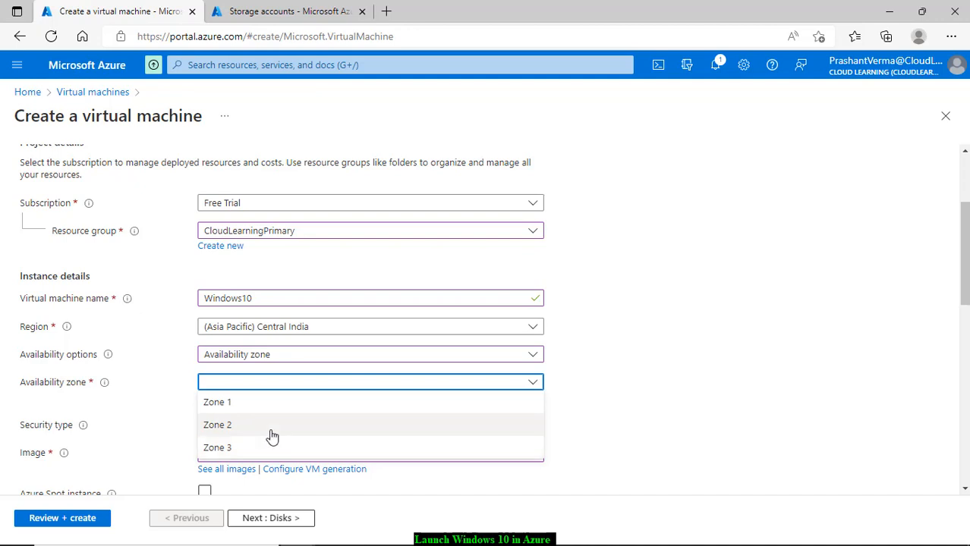
{"action": "left_click", "coordinate": [237, 411]}
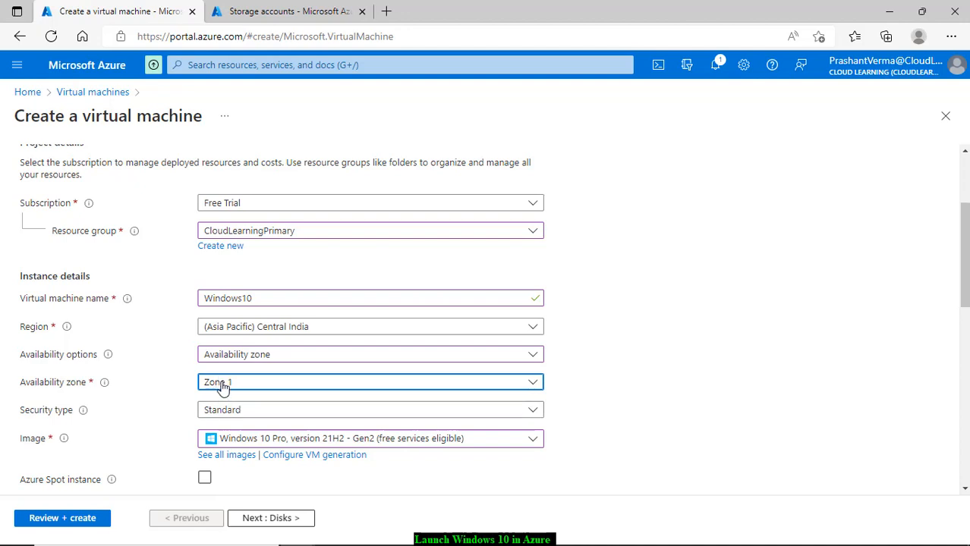
{"action": "left_click", "coordinate": [250, 388]}
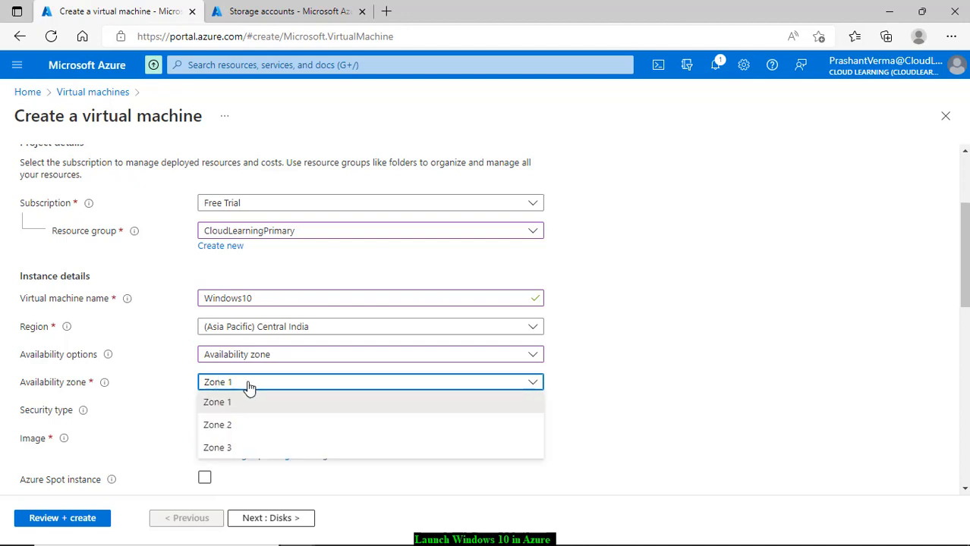
{"action": "left_click", "coordinate": [155, 387]}
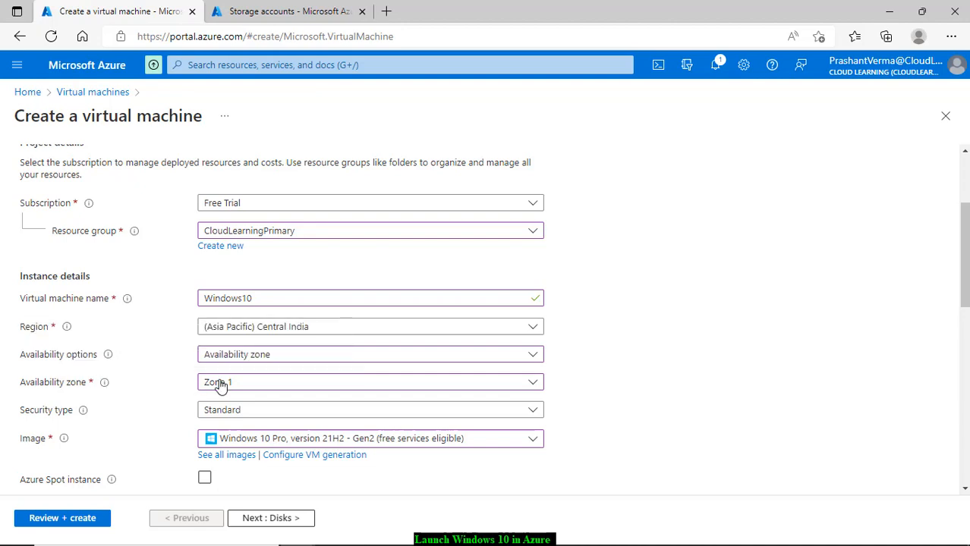
{"action": "left_click", "coordinate": [239, 416]}
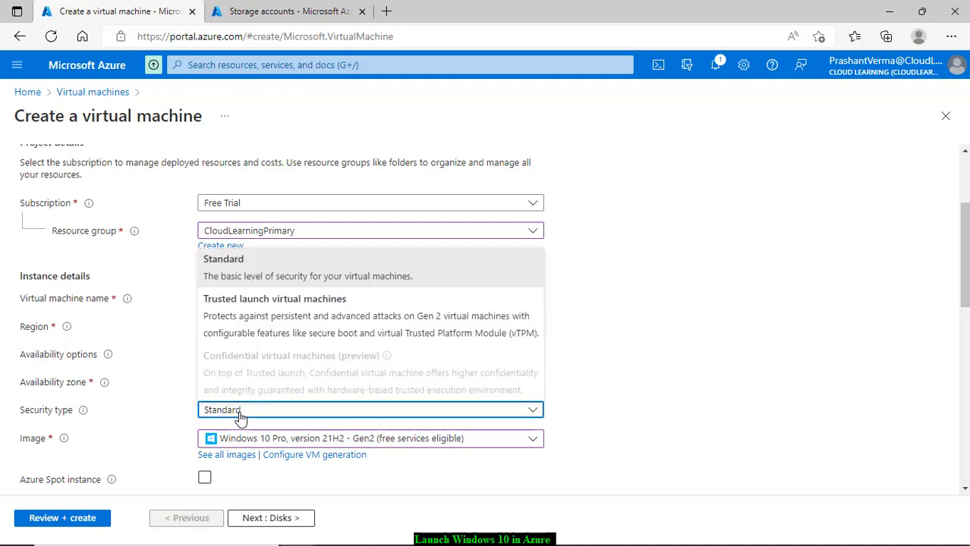
{"action": "left_click", "coordinate": [241, 419]}
{"action": "scroll", "coordinate": [214, 461], "scroll_direction": "down", "scroll_amount": 2}
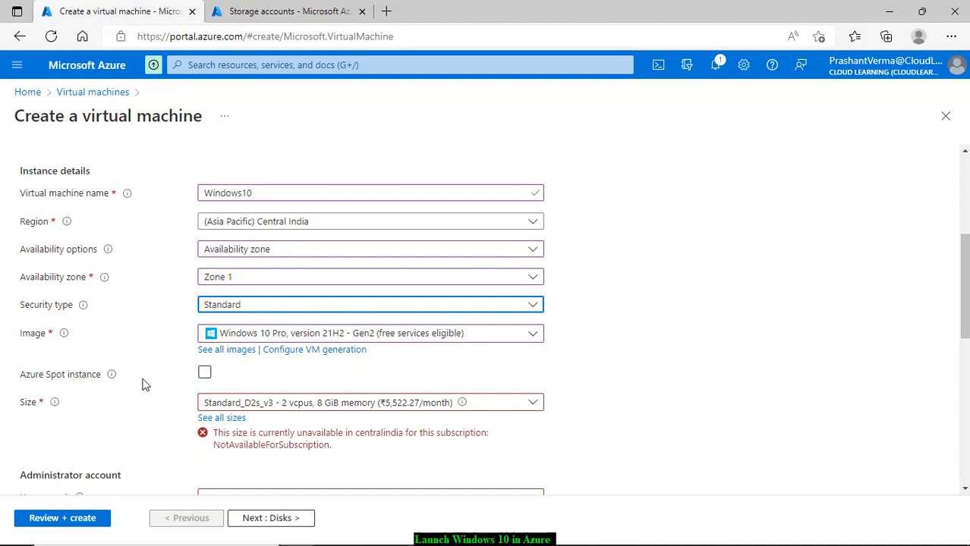
Step: Open the full VM size catalogue through See all sizes in the Size dropdown
{"action": "scroll", "coordinate": [650, 399], "scroll_direction": "down", "scroll_amount": 2}
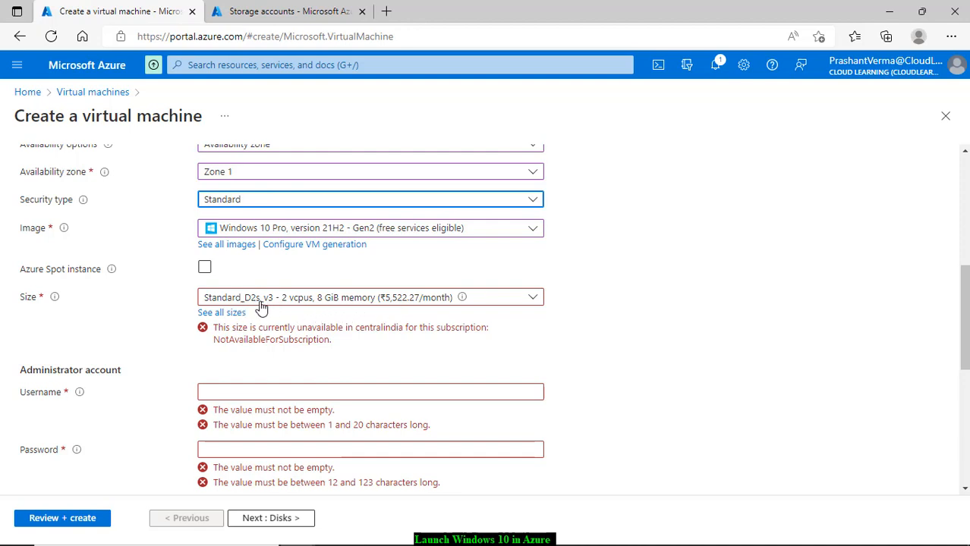
{"action": "left_click", "coordinate": [371, 302]}
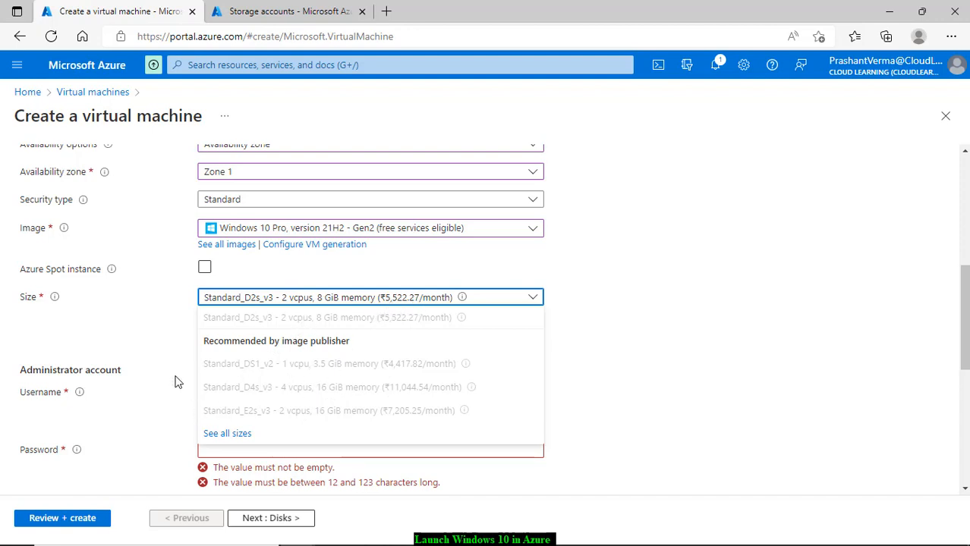
{"action": "left_click", "coordinate": [240, 434]}
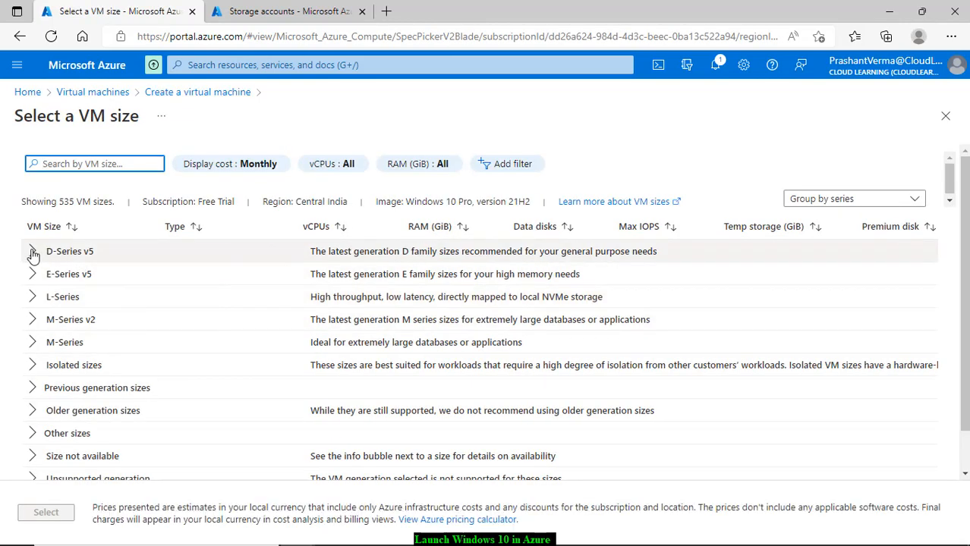
Step: Expand and browse the D-Series v5 sizes, then collapse the group
{"action": "left_click", "coordinate": [32, 251]}
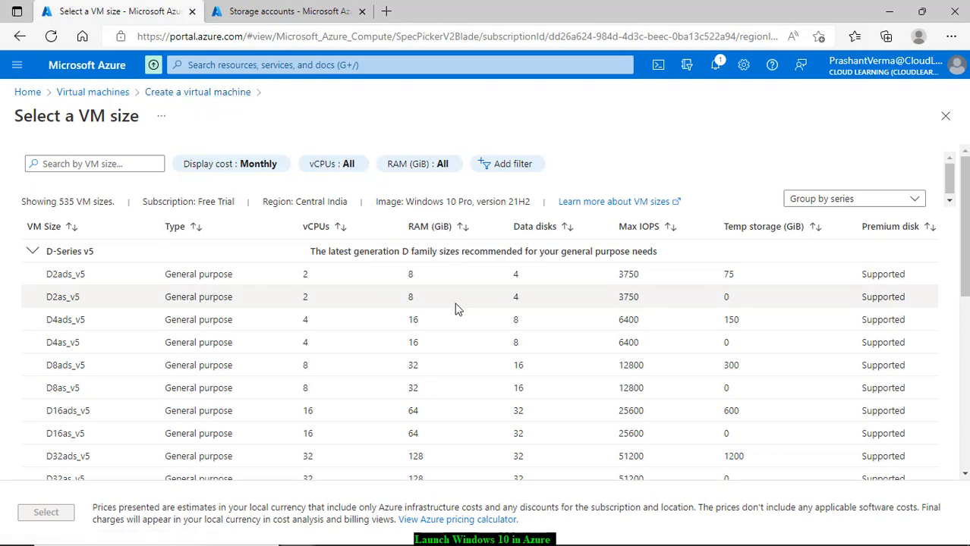
{"action": "scroll", "coordinate": [519, 372], "scroll_direction": "down", "scroll_amount": 1}
{"action": "scroll", "coordinate": [519, 372], "scroll_direction": "down", "scroll_amount": 2}
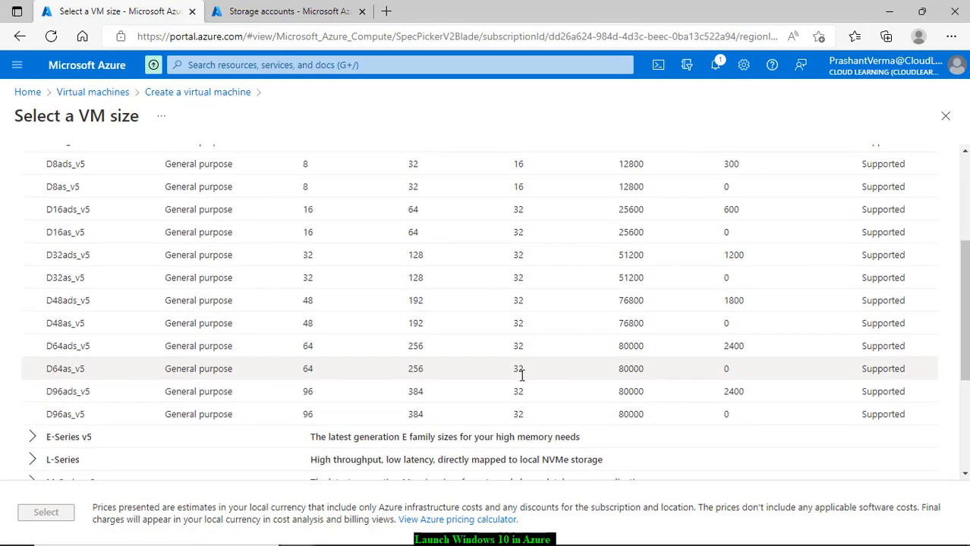
{"action": "scroll", "coordinate": [522, 372], "scroll_direction": "up", "scroll_amount": 3}
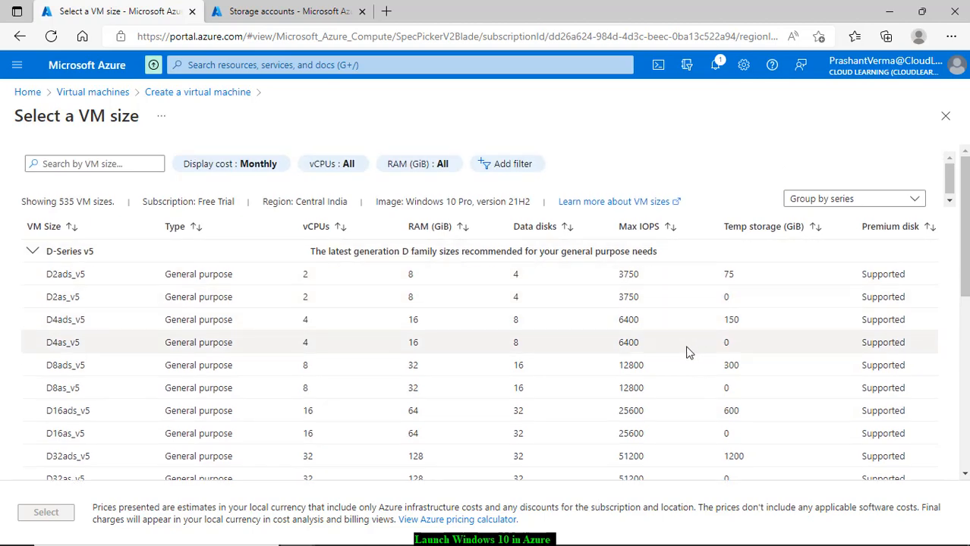
{"action": "scroll", "coordinate": [682, 357], "scroll_direction": "down", "scroll_amount": 6}
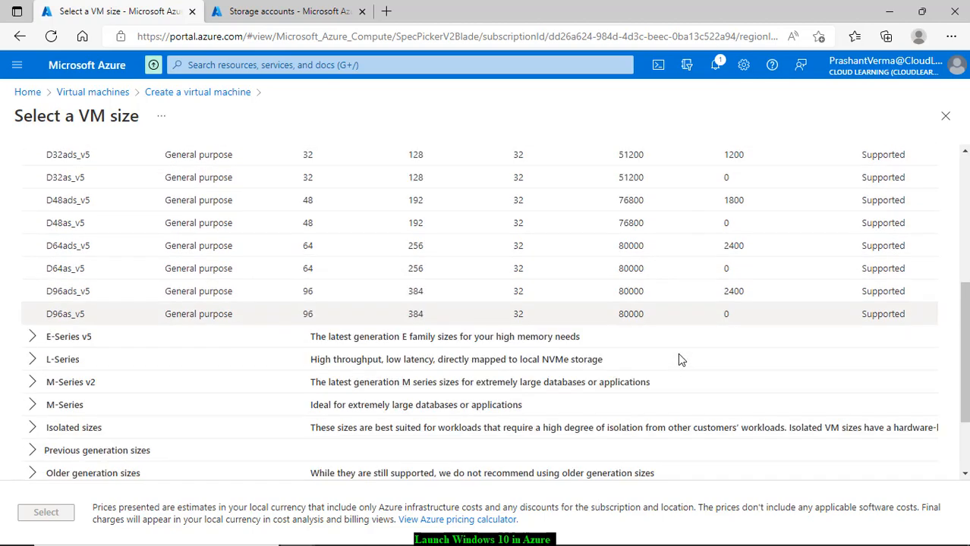
{"action": "scroll", "coordinate": [677, 361], "scroll_direction": "up", "scroll_amount": 6}
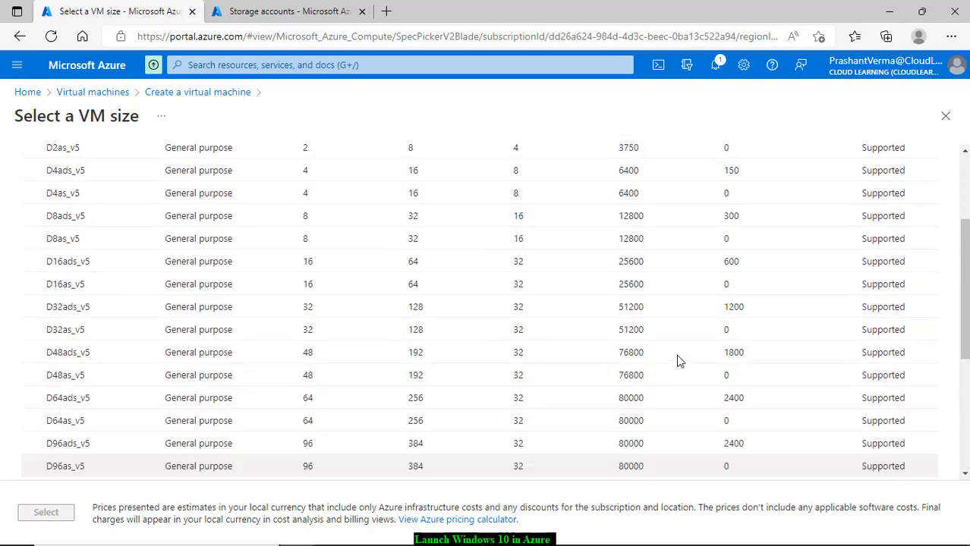
{"action": "left_click", "coordinate": [34, 251]}
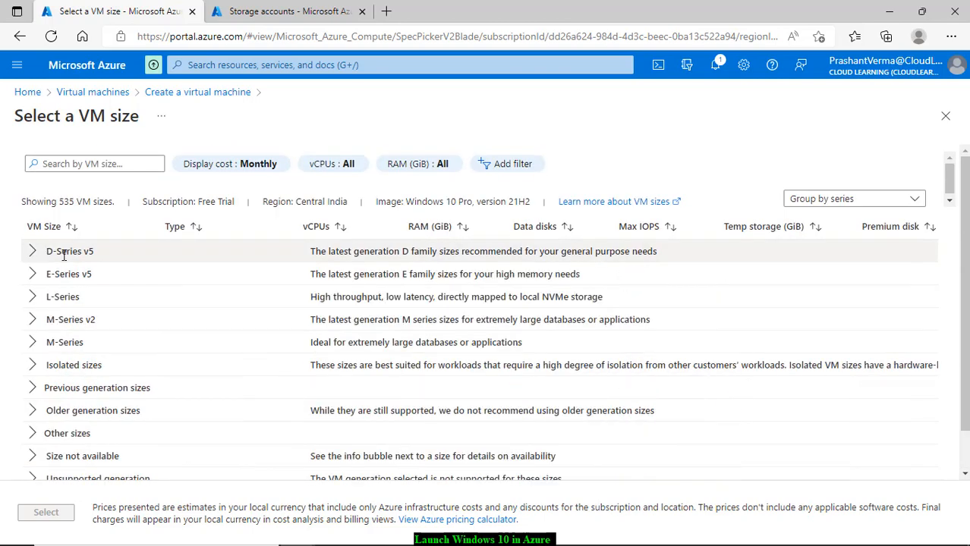
{"action": "scroll", "coordinate": [143, 296], "scroll_direction": "down", "scroll_amount": 1}
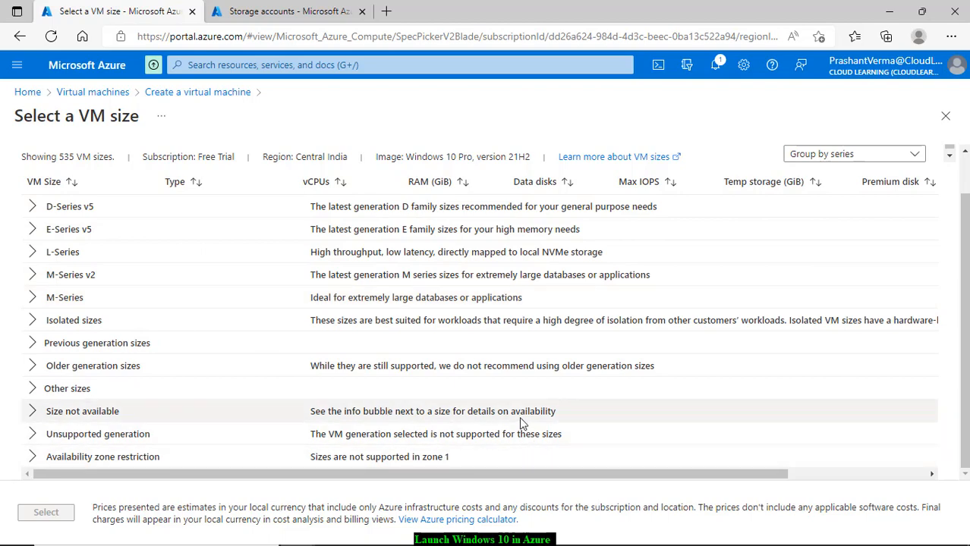
{"action": "scroll", "coordinate": [519, 417], "scroll_direction": "up", "scroll_amount": 1}
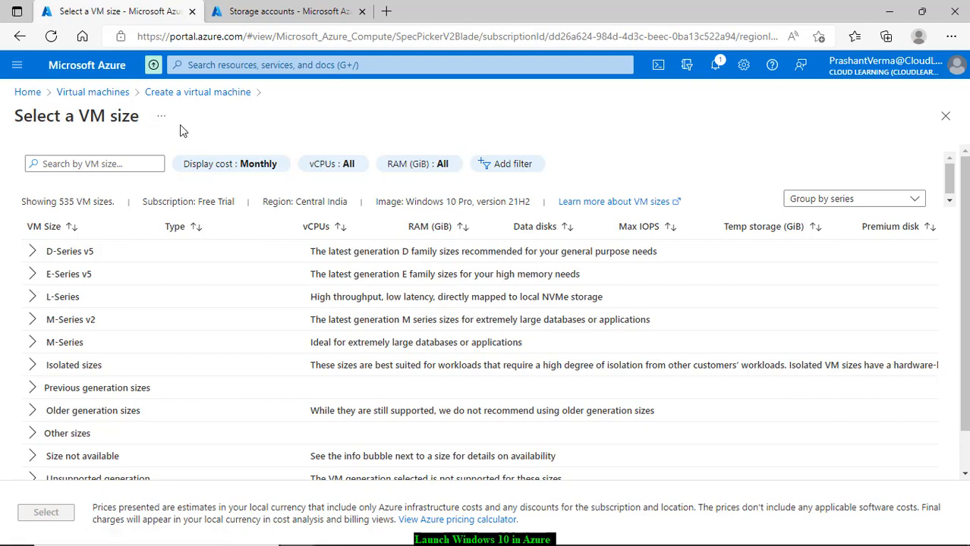
Step: Close the size list without choosing, keeping the unsaved form edits
{"action": "left_click", "coordinate": [19, 36]}
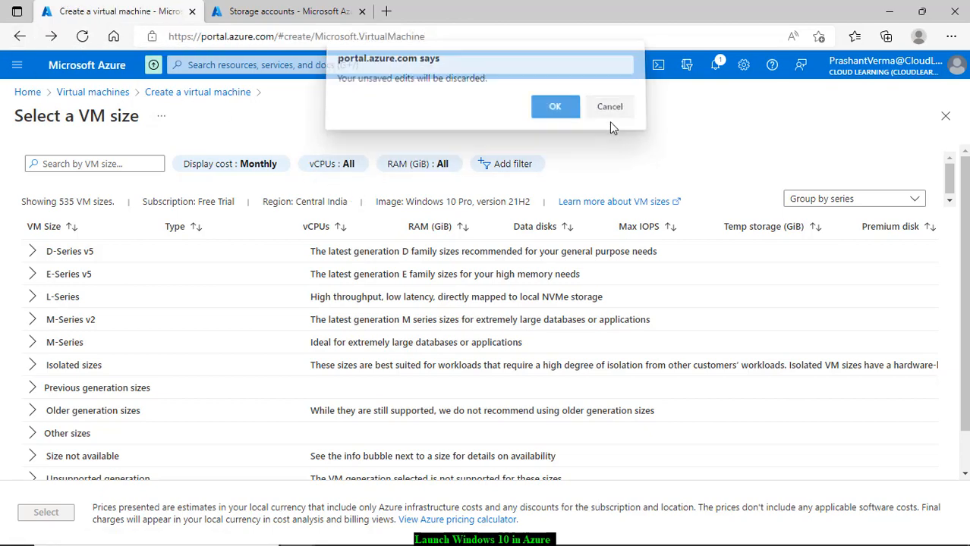
{"action": "left_click", "coordinate": [610, 121]}
{"action": "scroll", "coordinate": [558, 262], "scroll_direction": "down", "scroll_amount": 1}
{"action": "scroll", "coordinate": [539, 364], "scroll_direction": "up", "scroll_amount": 1}
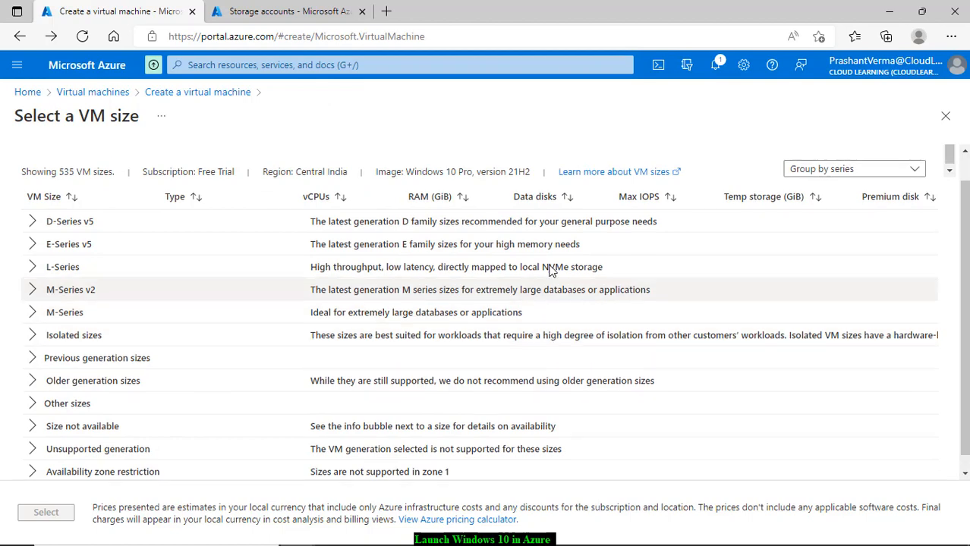
{"action": "left_click", "coordinate": [946, 118]}
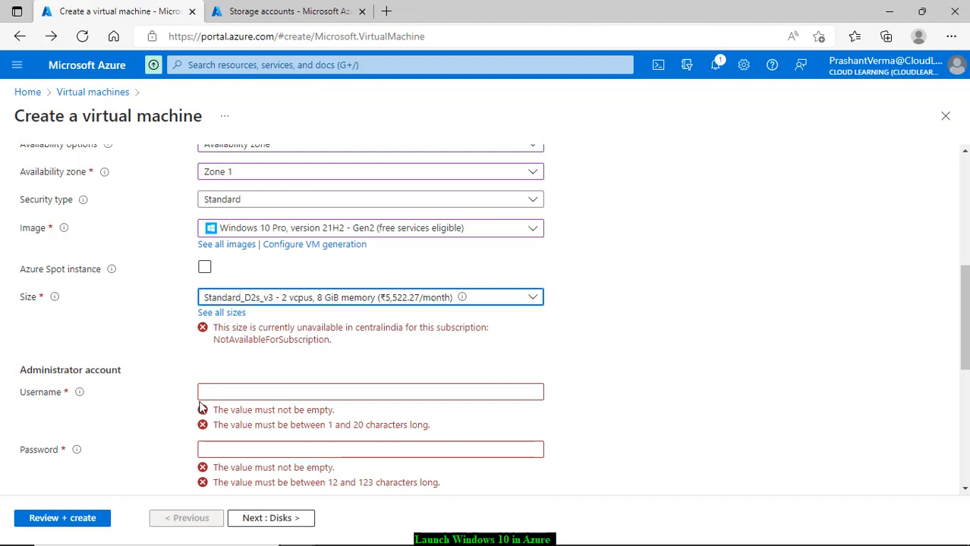
{"action": "left_click", "coordinate": [241, 395]}
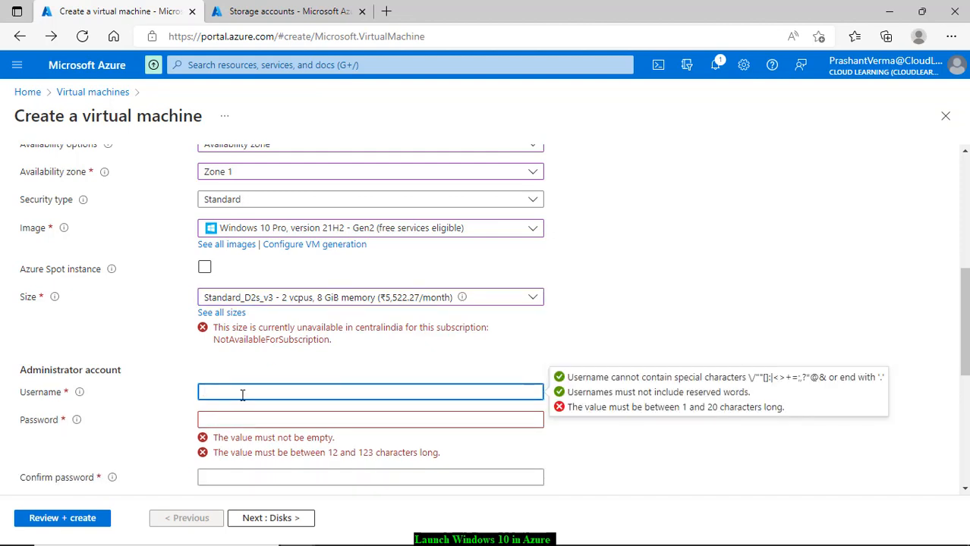
Step: Replace the reserved username Administrator with a valid administrator username
{"action": "type", "text": "Administrator"}
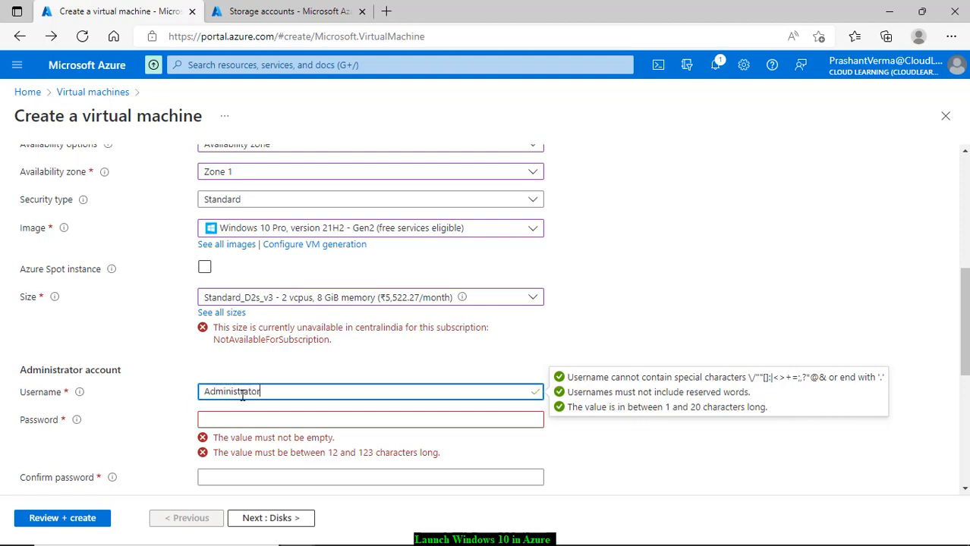
{"action": "key", "text": "Tab"}
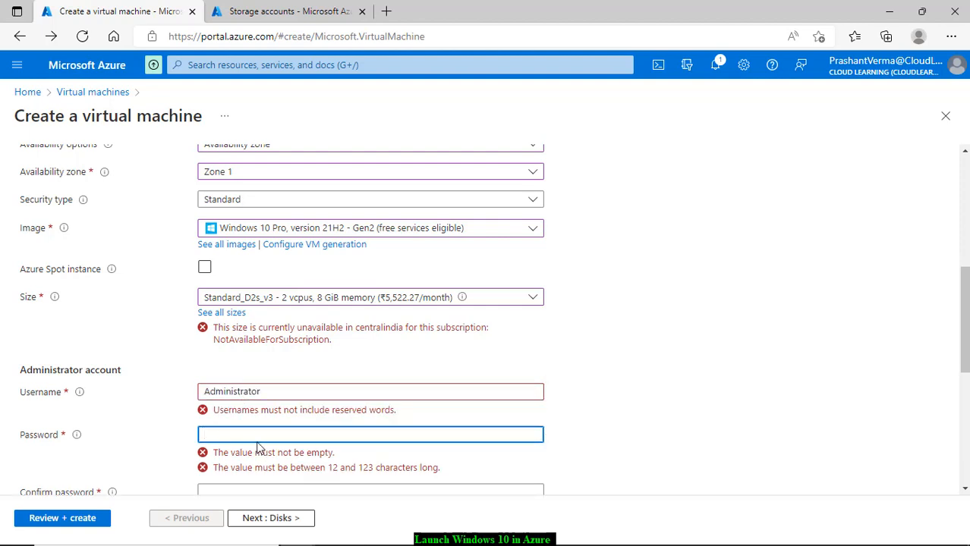
{"action": "double_click", "coordinate": [231, 386]}
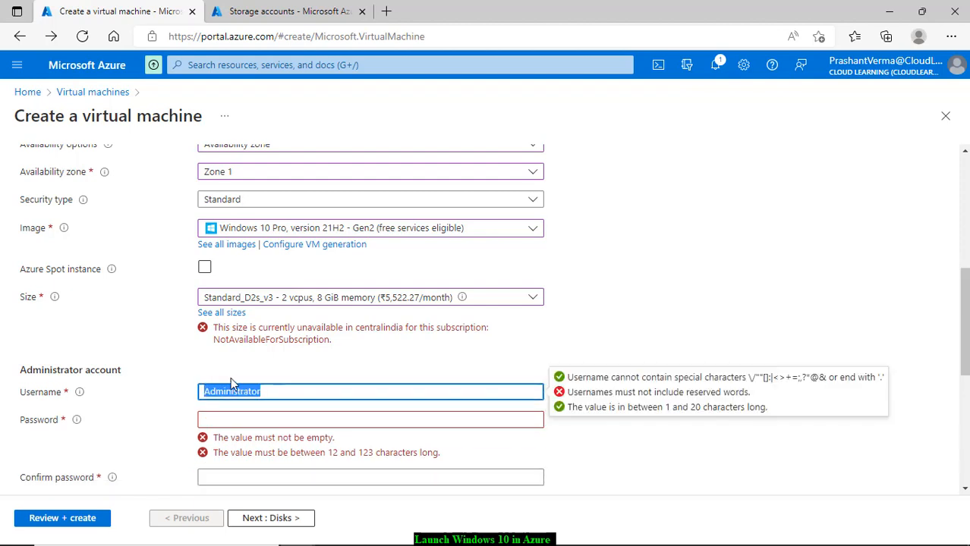
{"action": "type", "text": "prashant"}
Step: Enter the administrator password and its matching confirmation
{"action": "left_click", "coordinate": [225, 417]}
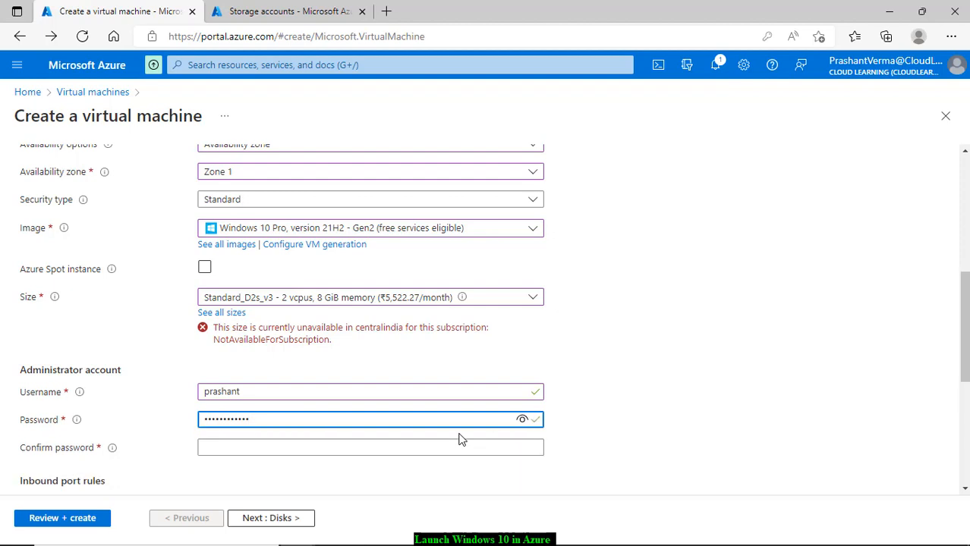
{"action": "left_click", "coordinate": [369, 451]}
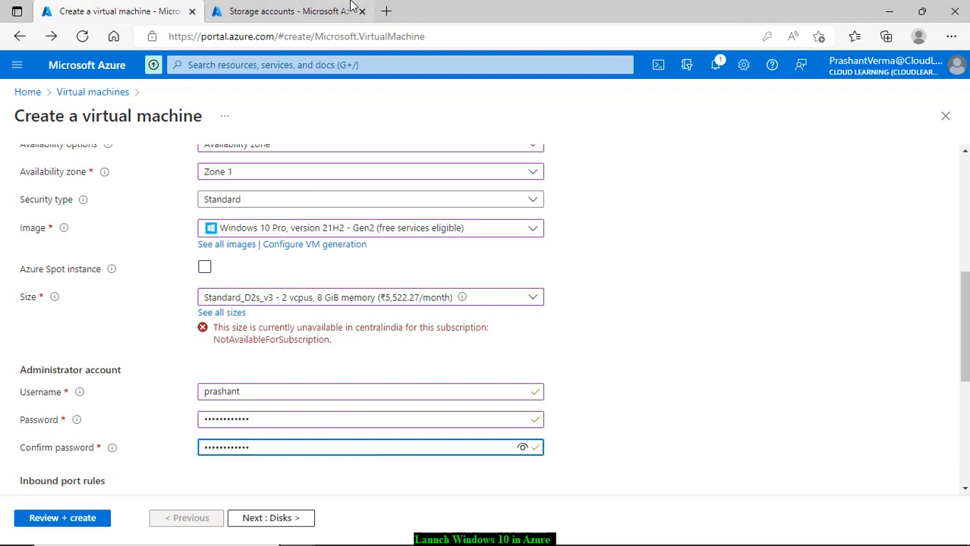
{"action": "left_click", "coordinate": [615, 38]}
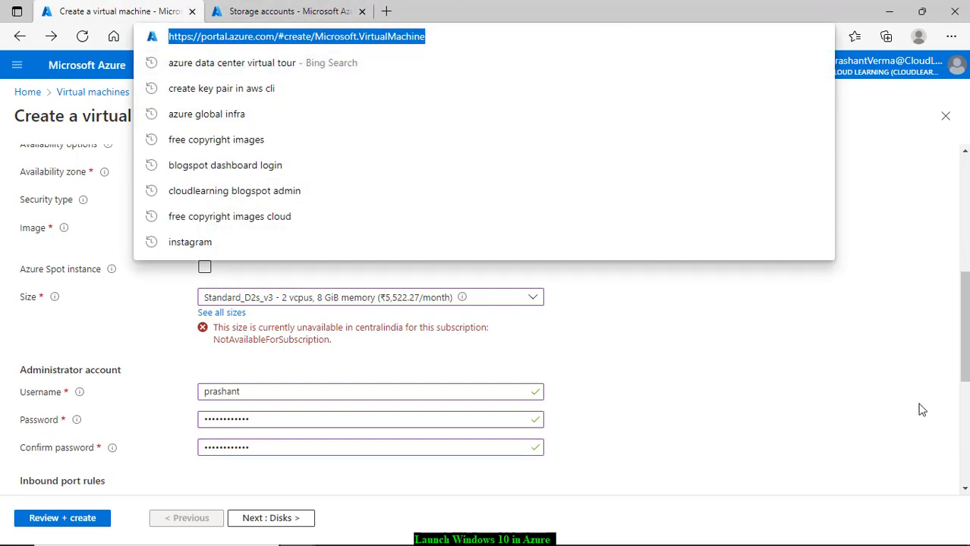
{"action": "left_click", "coordinate": [880, 375]}
{"action": "scroll", "coordinate": [877, 377], "scroll_direction": "down", "scroll_amount": 1}
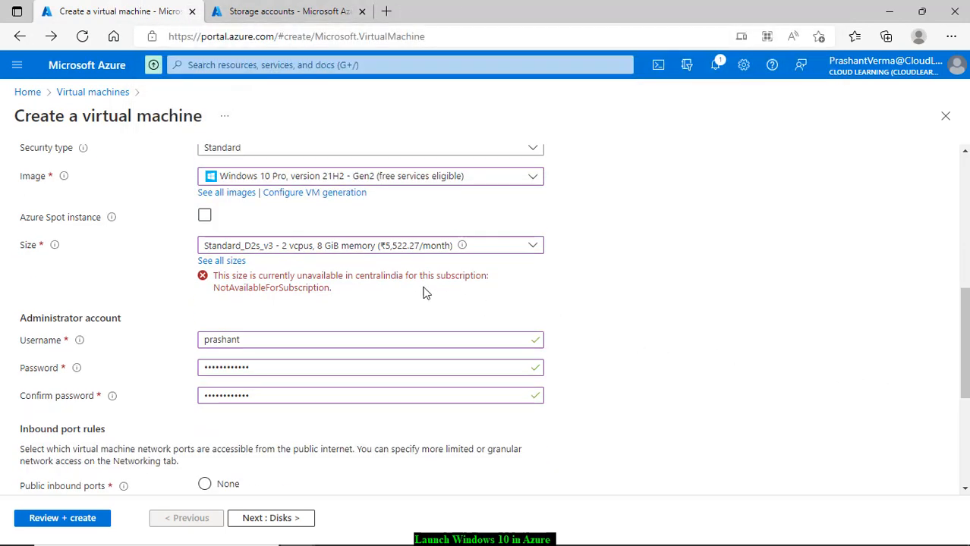
{"action": "left_click", "coordinate": [345, 252]}
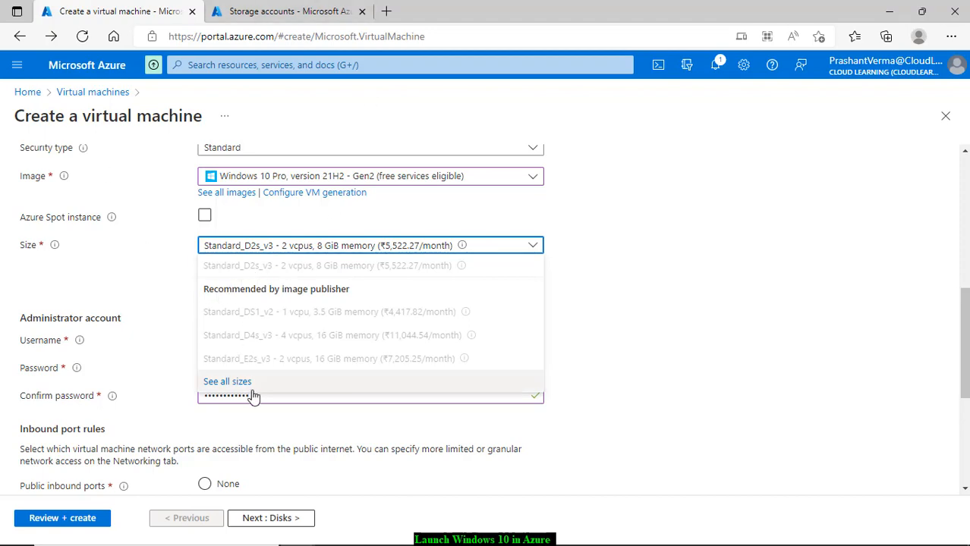
Step: Change the VM size to Standard_D2ads_v5 (2 vCPUs, 8 GiB) from the D-Series v5 list
{"action": "left_click", "coordinate": [232, 381]}
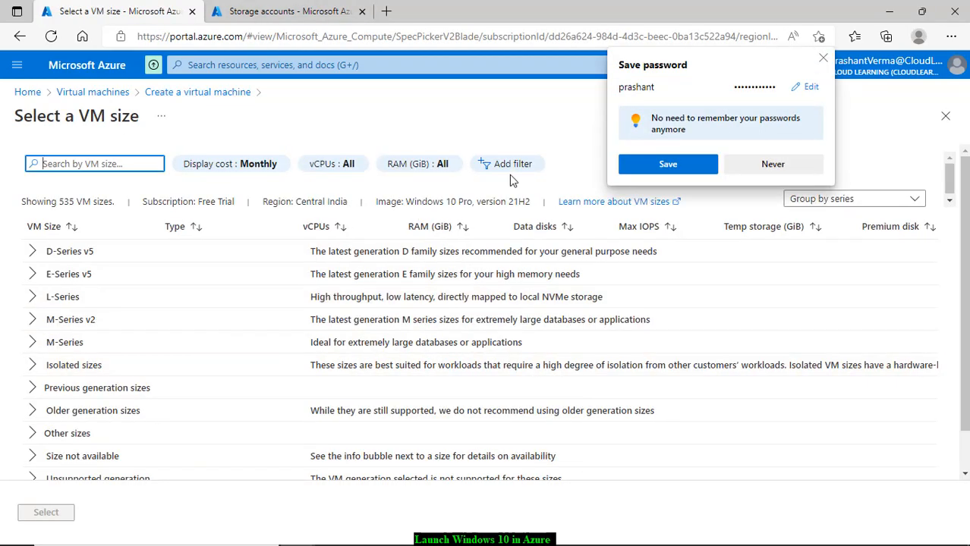
{"action": "left_click", "coordinate": [770, 164]}
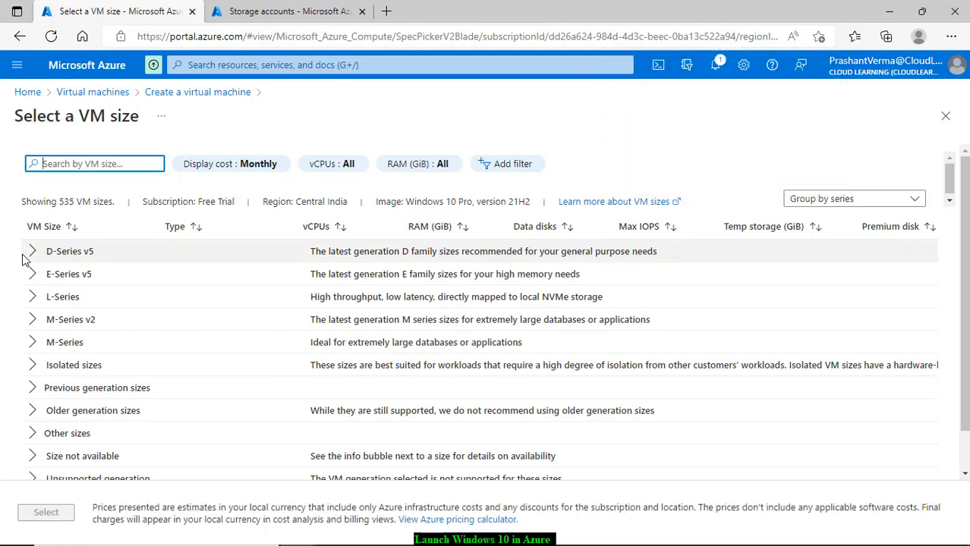
{"action": "left_click", "coordinate": [32, 278]}
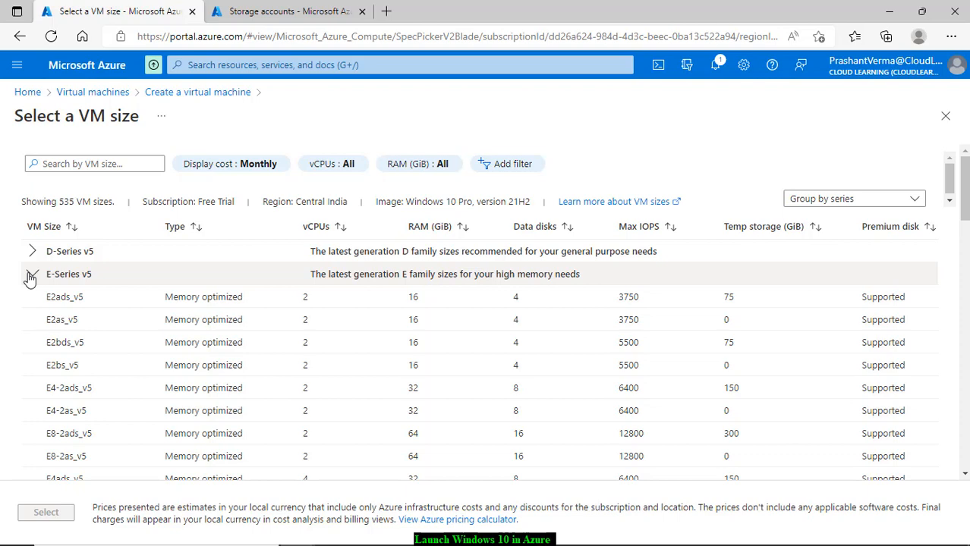
{"action": "left_click", "coordinate": [31, 276]}
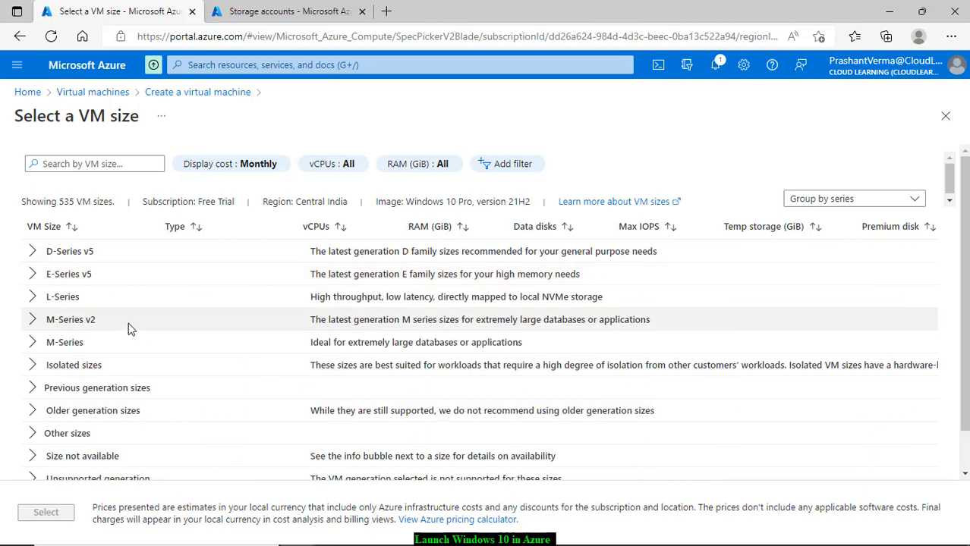
{"action": "scroll", "coordinate": [127, 329], "scroll_direction": "down", "scroll_amount": 2}
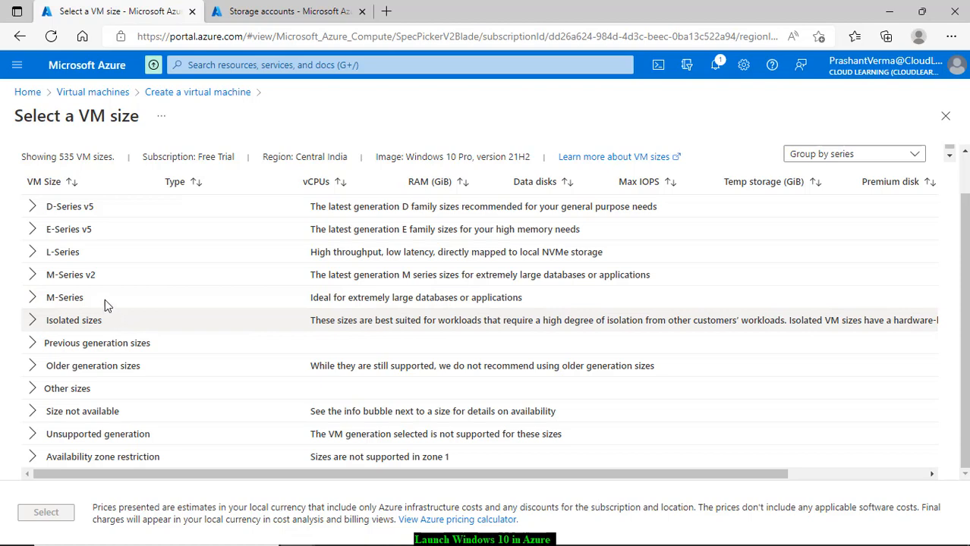
{"action": "left_click", "coordinate": [32, 206]}
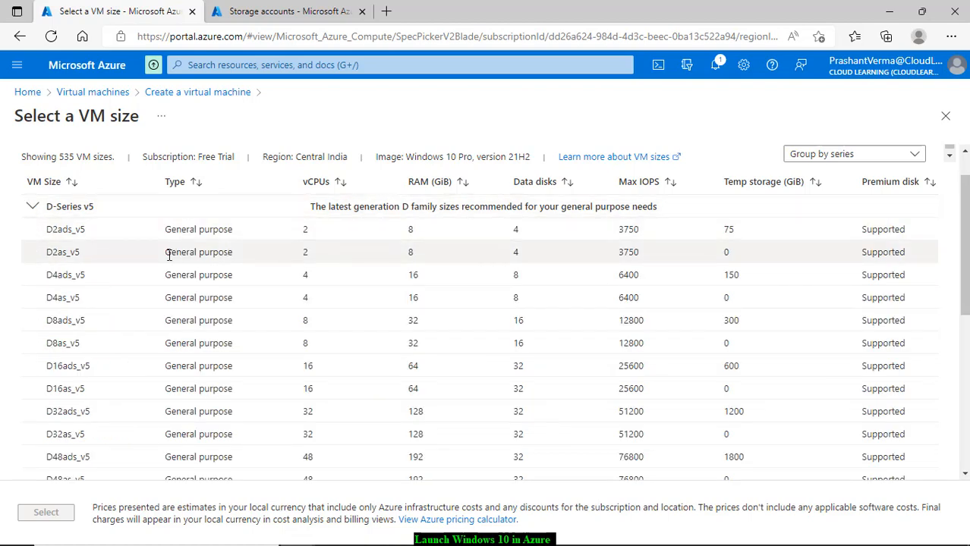
{"action": "left_click", "coordinate": [529, 238]}
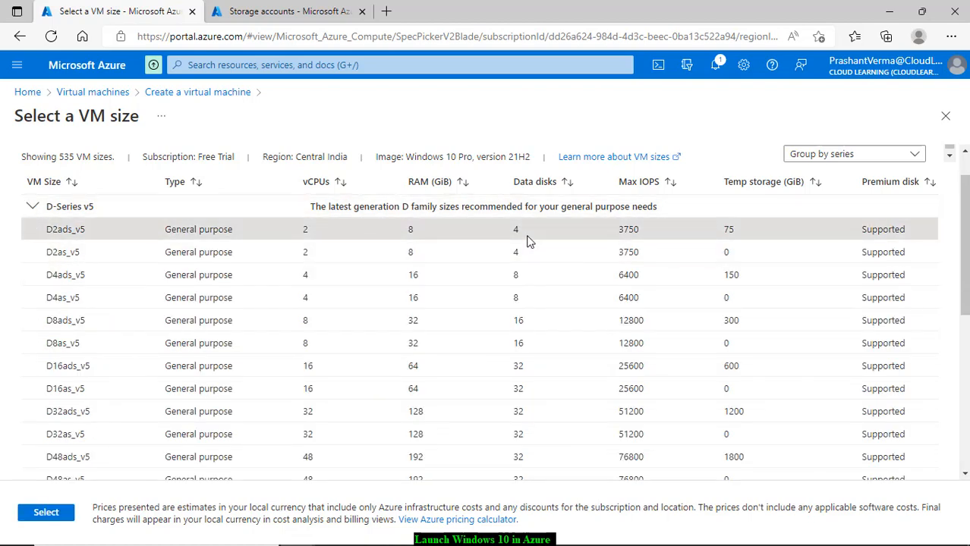
{"action": "left_click", "coordinate": [54, 516]}
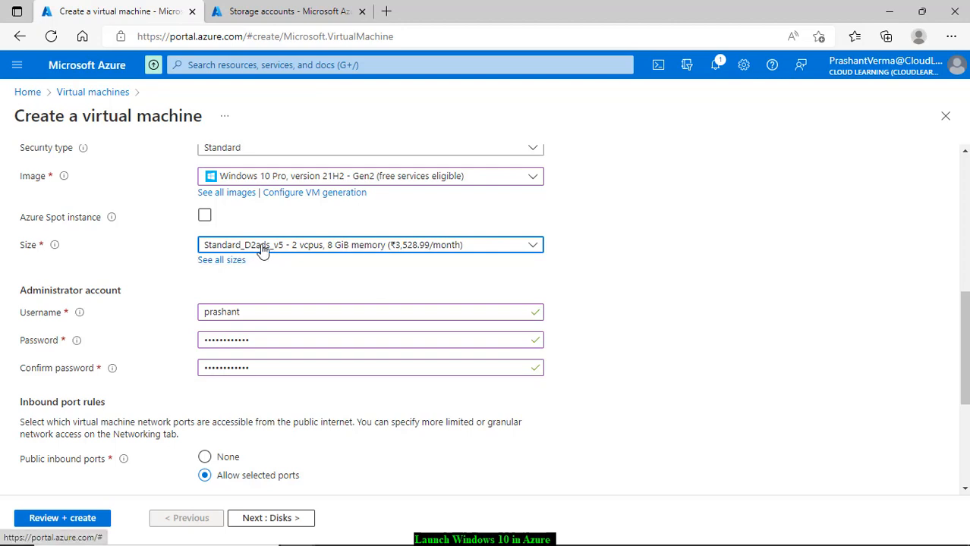
Step: Set public inbound ports to Allow selected ports
{"action": "scroll", "coordinate": [367, 326], "scroll_direction": "down", "scroll_amount": 3}
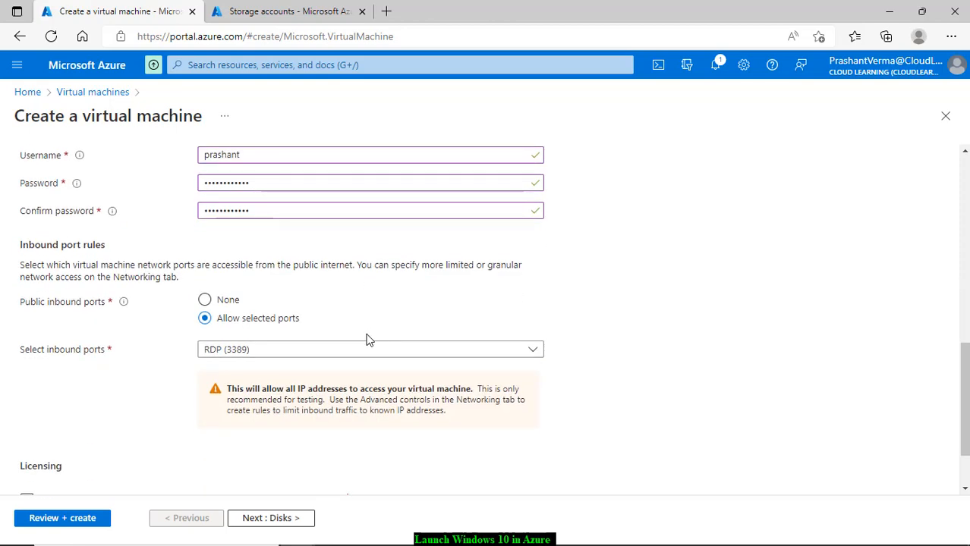
{"action": "scroll", "coordinate": [307, 289], "scroll_direction": "up", "scroll_amount": 2}
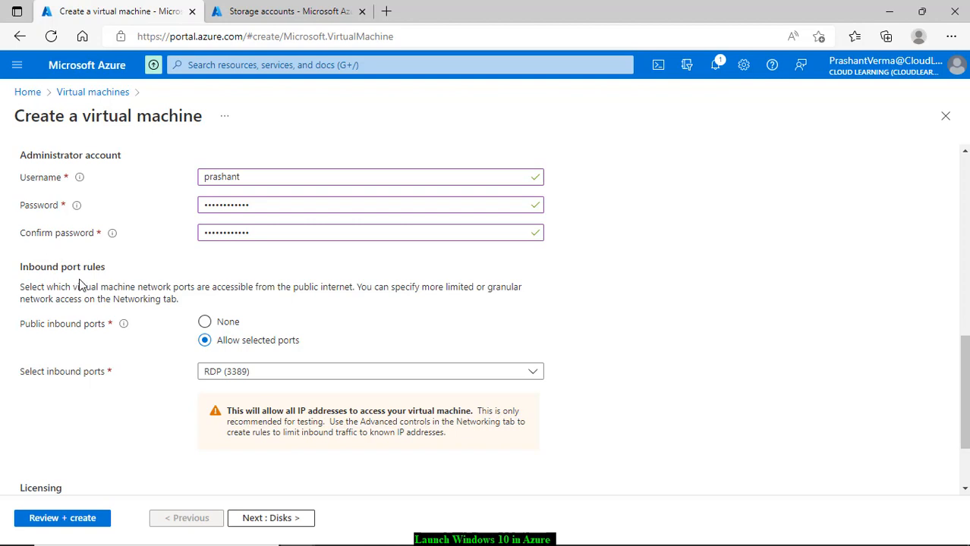
{"action": "left_click", "coordinate": [250, 372]}
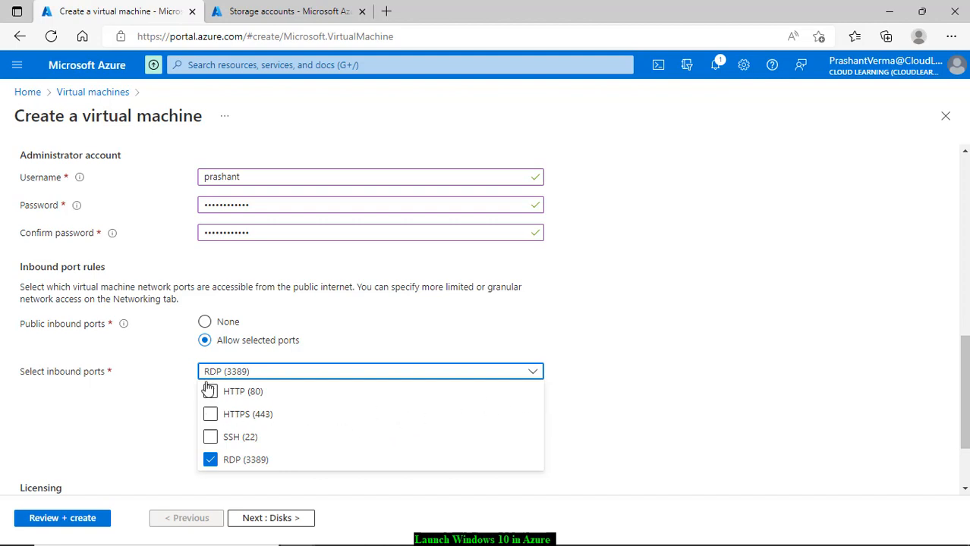
{"action": "left_click", "coordinate": [60, 333]}
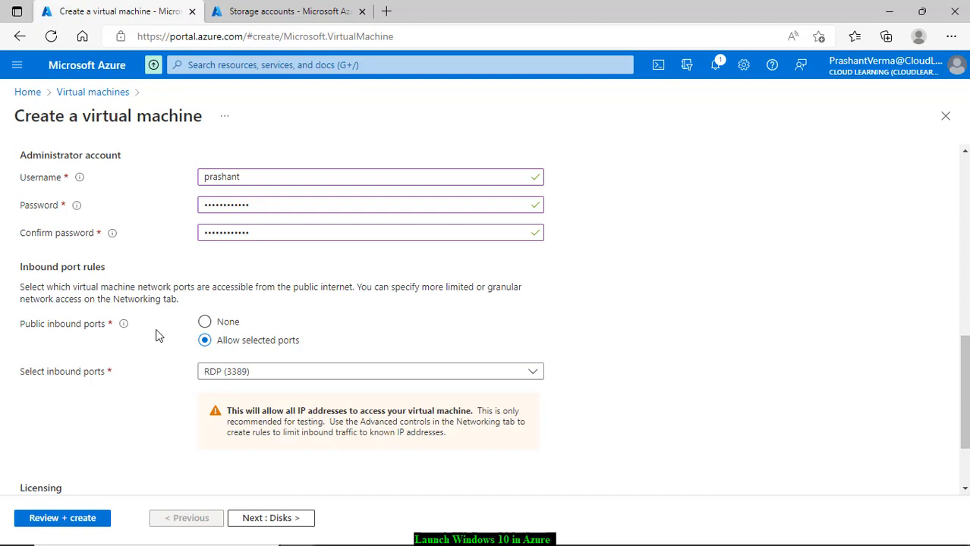
{"action": "left_click", "coordinate": [205, 322]}
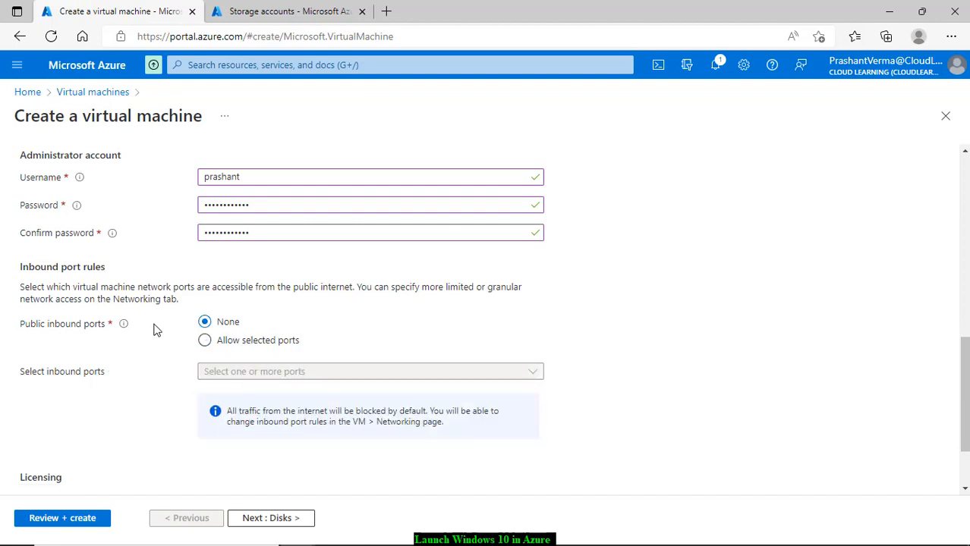
{"action": "mouse_move", "coordinate": [123, 326]}
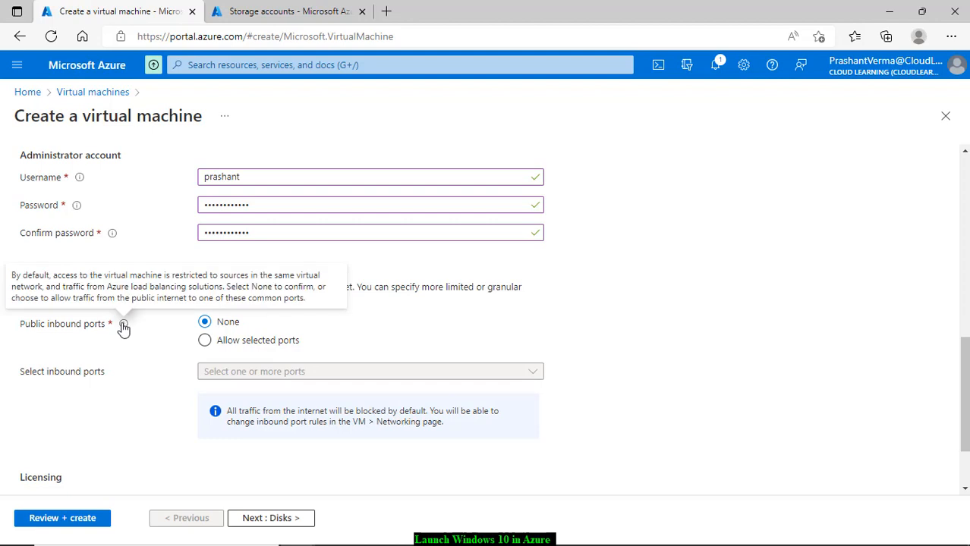
{"action": "left_click", "coordinate": [206, 341]}
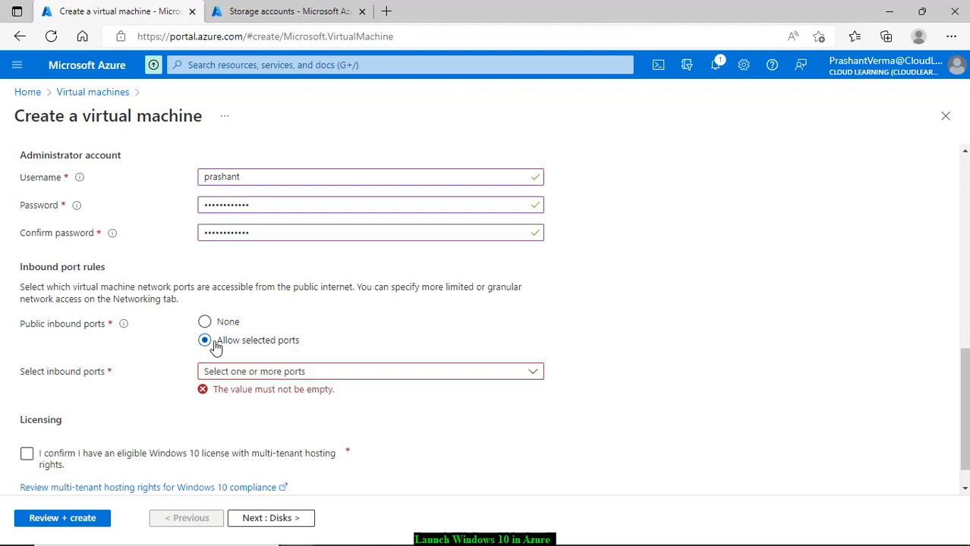
Step: Allow inbound RDP (3389) and HTTP (80) traffic
{"action": "left_click", "coordinate": [270, 372]}
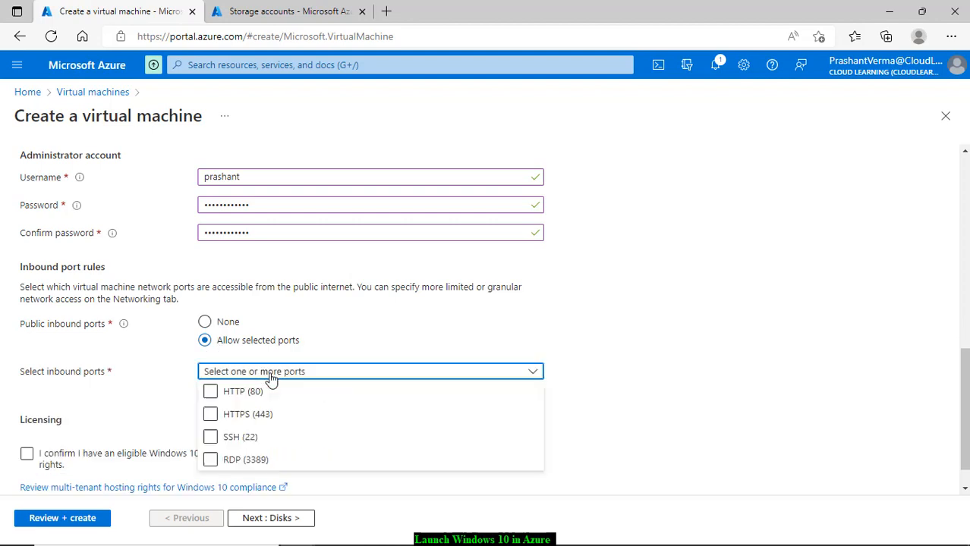
{"action": "left_click", "coordinate": [271, 373]}
{"action": "left_click", "coordinate": [270, 373]}
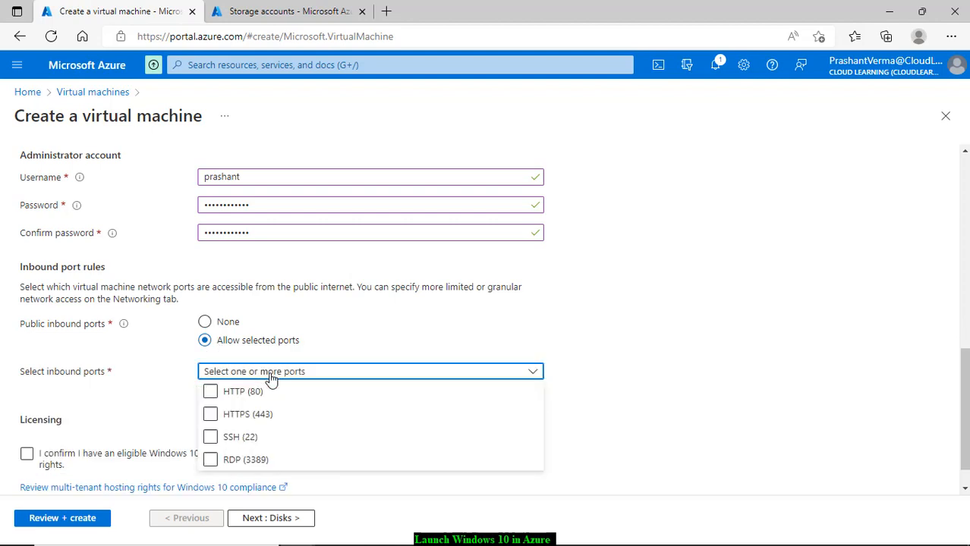
{"action": "left_click", "coordinate": [210, 460]}
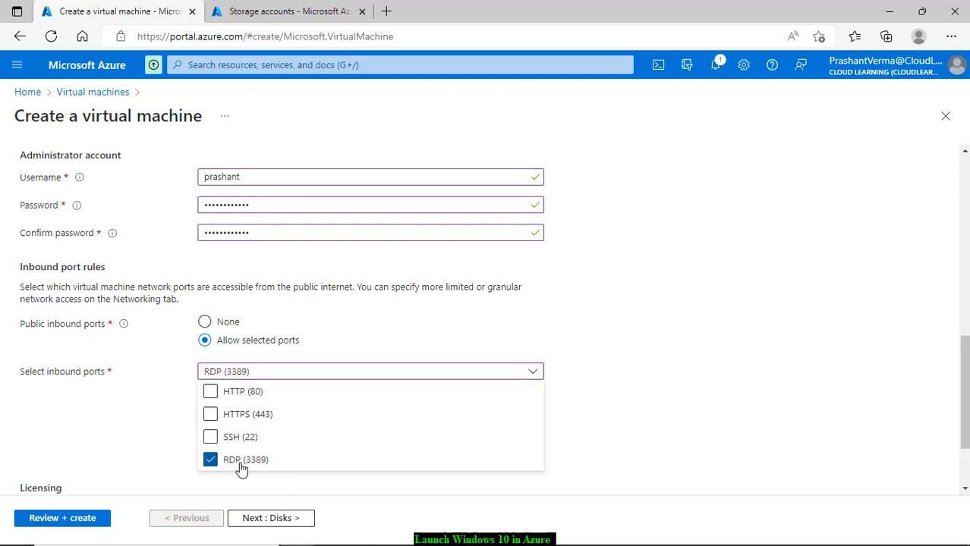
{"action": "left_click", "coordinate": [212, 393]}
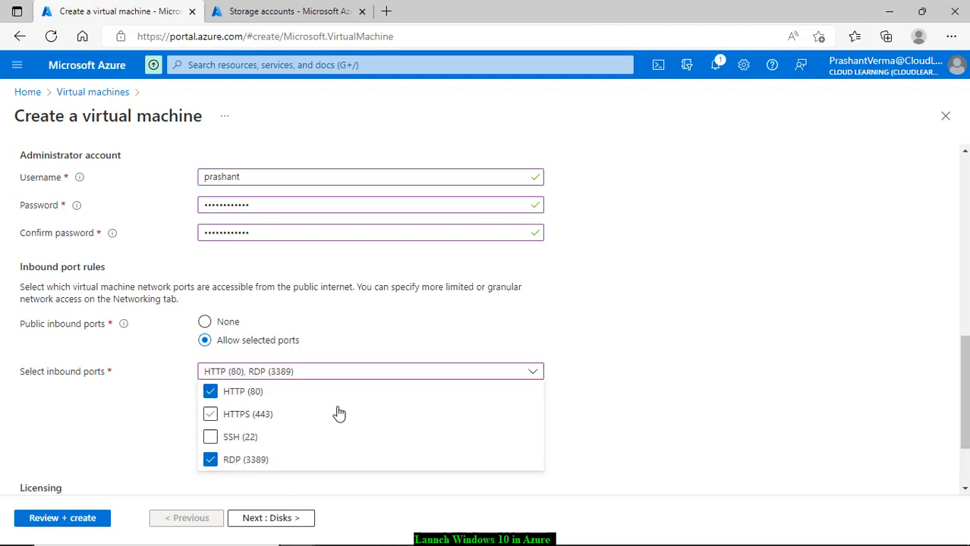
{"action": "left_click", "coordinate": [668, 374]}
Step: Confirm eligibility for a Windows 10 licence
{"action": "scroll", "coordinate": [578, 399], "scroll_direction": "down", "scroll_amount": 2}
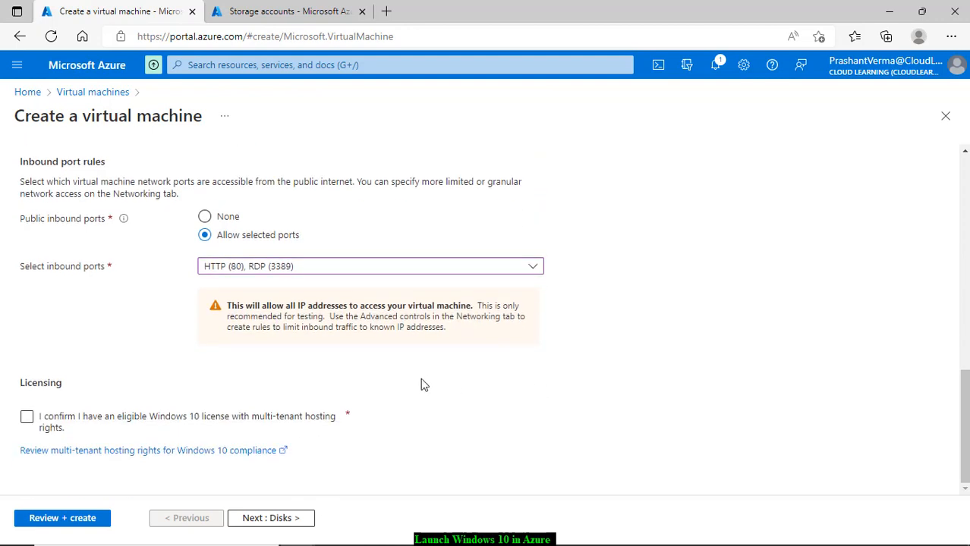
{"action": "left_click", "coordinate": [27, 417]}
{"action": "left_click", "coordinate": [27, 417]}
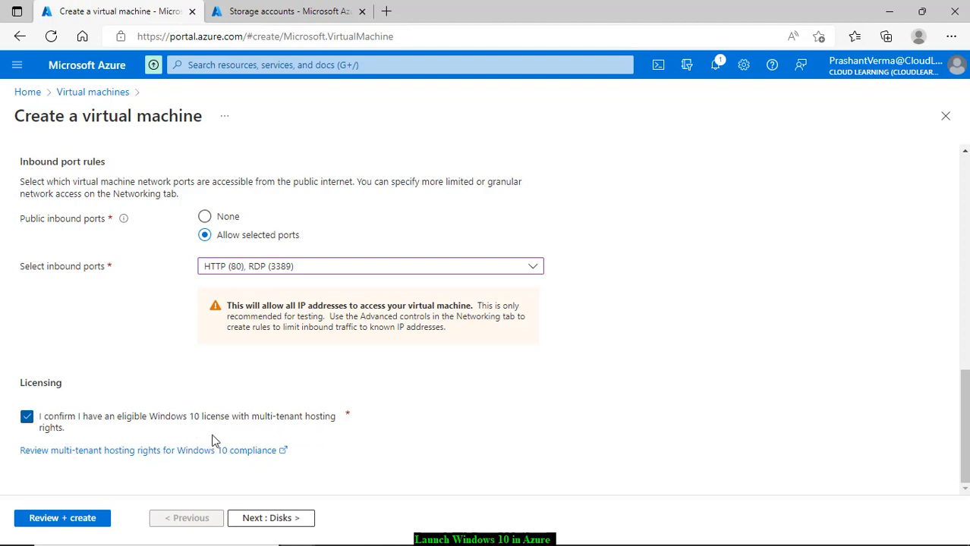
Step: On the Disks tab, set the OS disk type to Standard SSD (locally-redundant storage)
{"action": "left_click", "coordinate": [288, 520]}
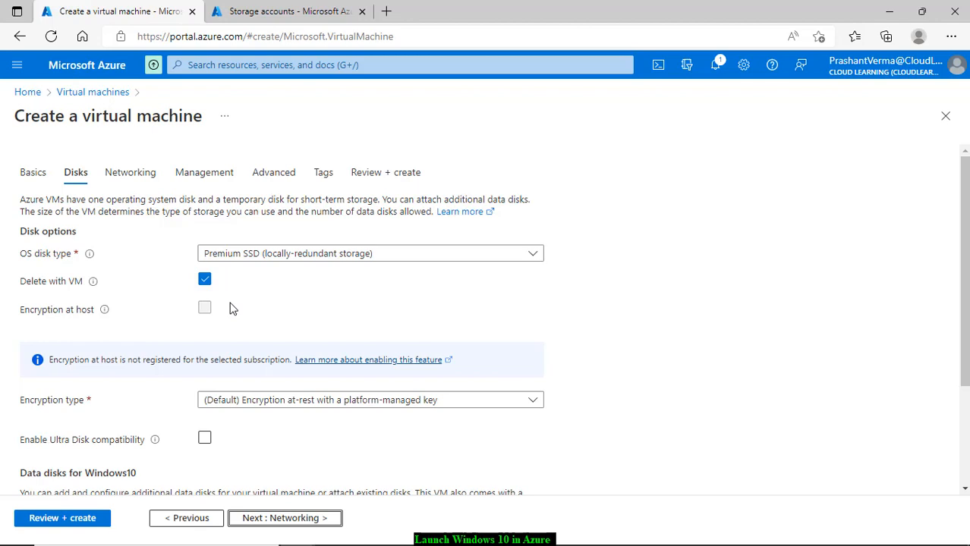
{"action": "left_click", "coordinate": [278, 257]}
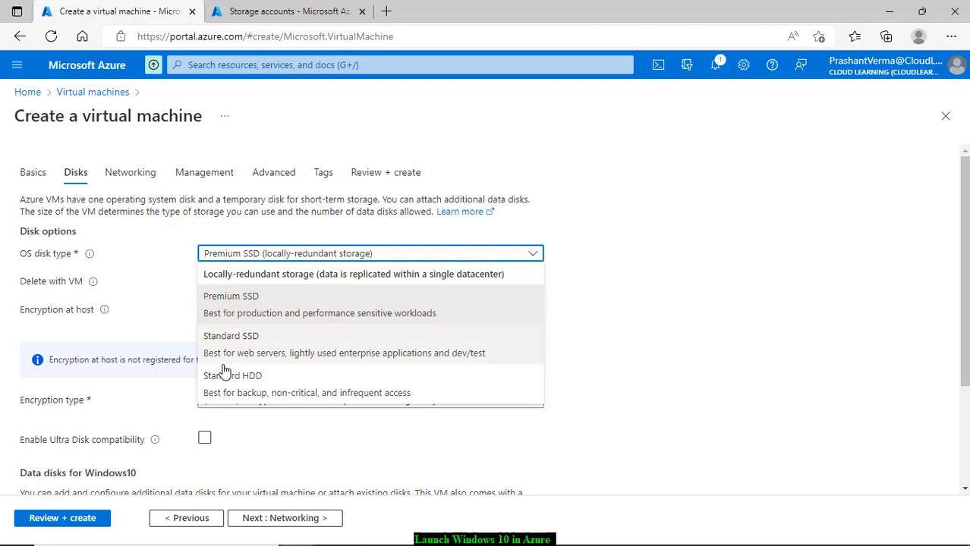
{"action": "left_click", "coordinate": [136, 283]}
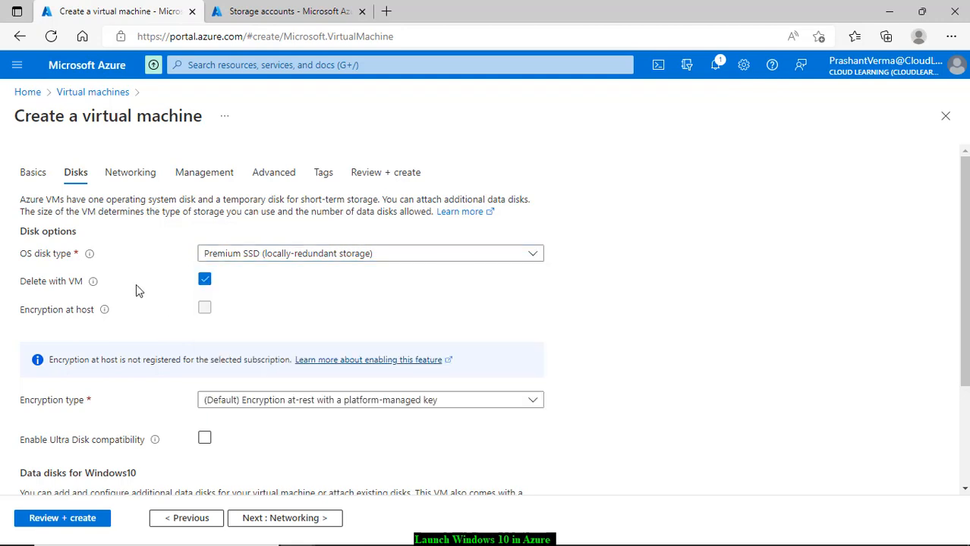
{"action": "left_click", "coordinate": [381, 258]}
{"action": "left_click", "coordinate": [382, 258]}
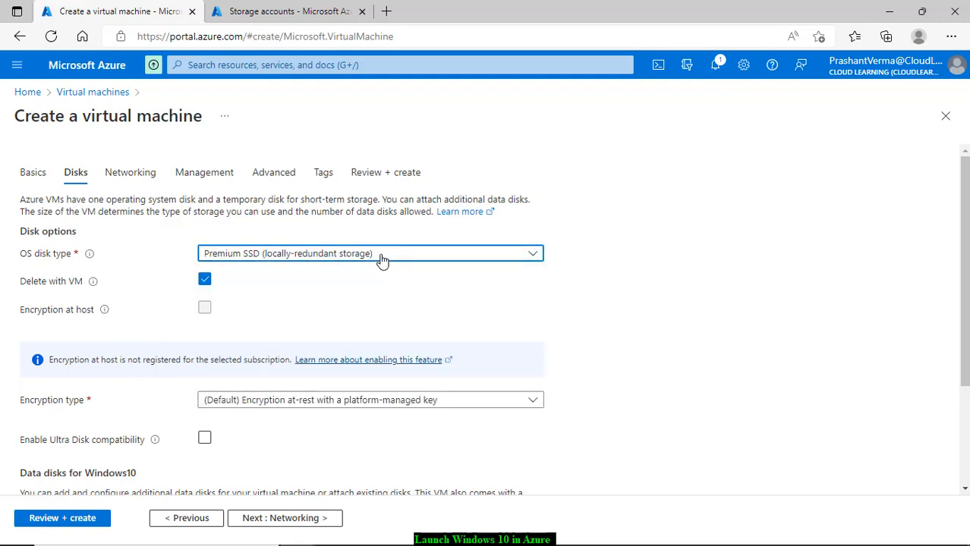
{"action": "left_click", "coordinate": [381, 258]}
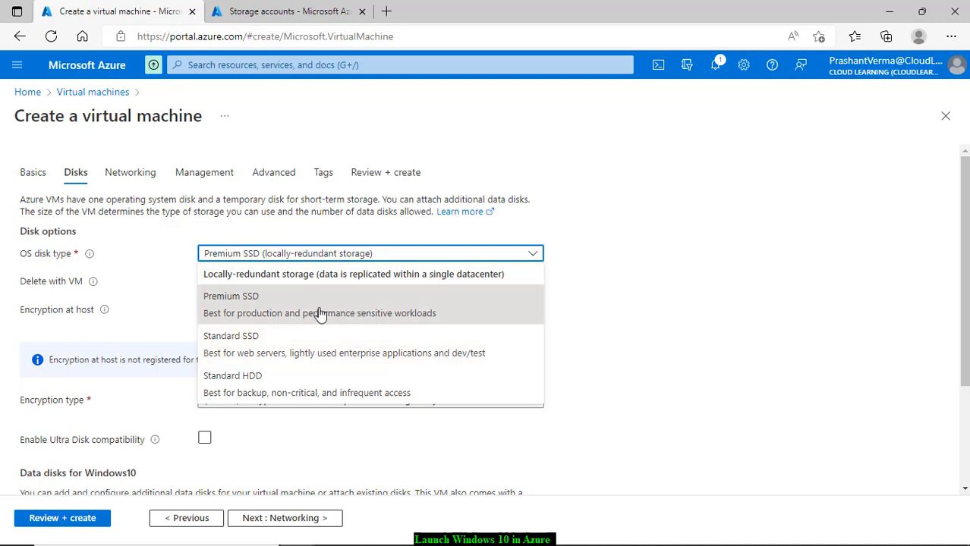
{"action": "left_click", "coordinate": [294, 355]}
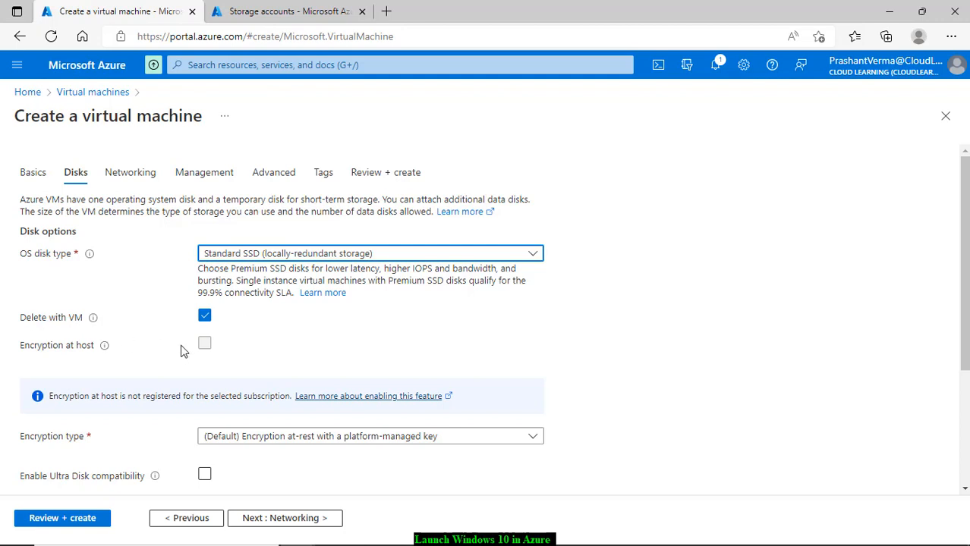
Step: Expand the Advanced disk options section
{"action": "scroll", "coordinate": [205, 355], "scroll_direction": "down", "scroll_amount": 1}
{"action": "scroll", "coordinate": [192, 339], "scroll_direction": "down", "scroll_amount": 1}
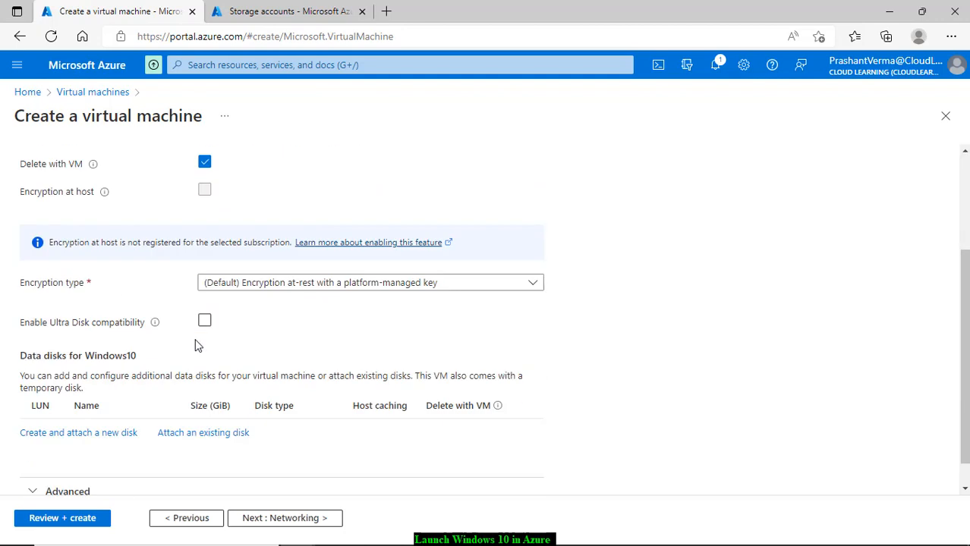
{"action": "scroll", "coordinate": [195, 345], "scroll_direction": "down", "scroll_amount": 1}
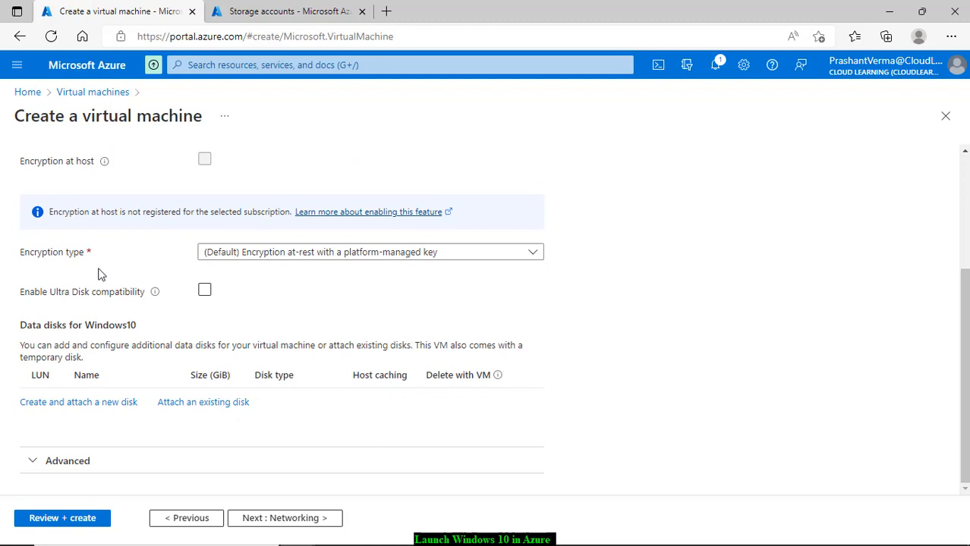
{"action": "mouse_move", "coordinate": [155, 296]}
{"action": "left_click", "coordinate": [96, 465]}
{"action": "scroll", "coordinate": [232, 471], "scroll_direction": "down", "scroll_amount": 2}
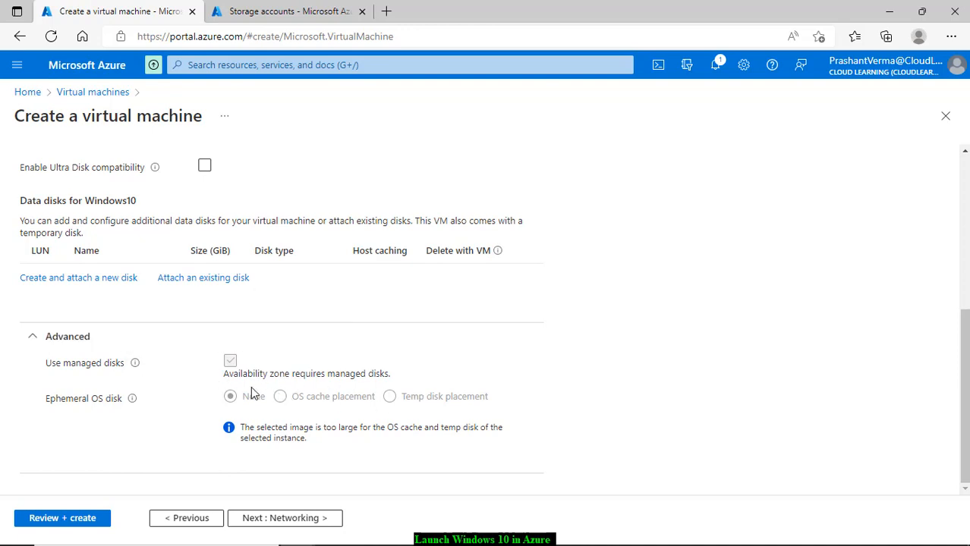
Step: On the Networking tab, keep CloudLearningPrimary-vnet and the default 10.0.0.0/24 subnet
{"action": "left_click", "coordinate": [305, 523]}
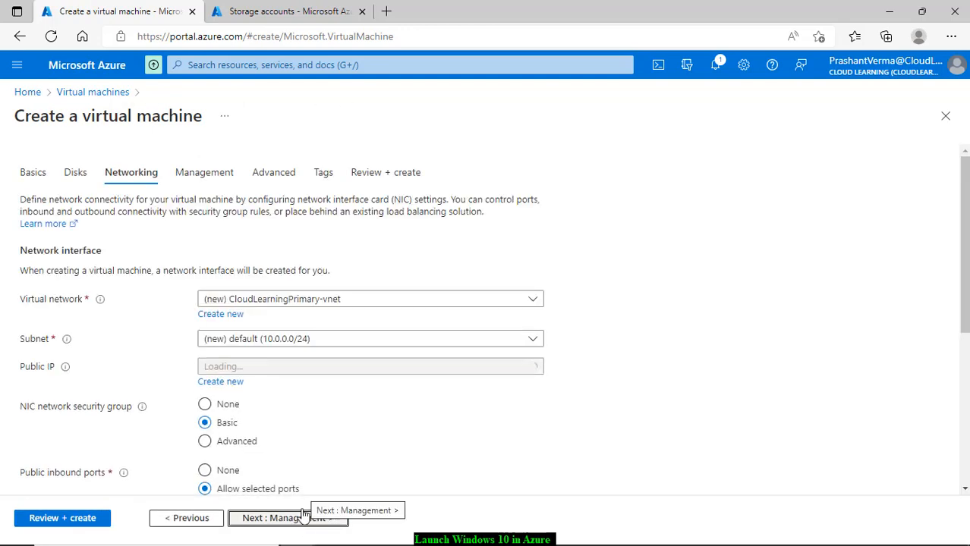
{"action": "left_click", "coordinate": [369, 304]}
{"action": "left_click", "coordinate": [413, 271]}
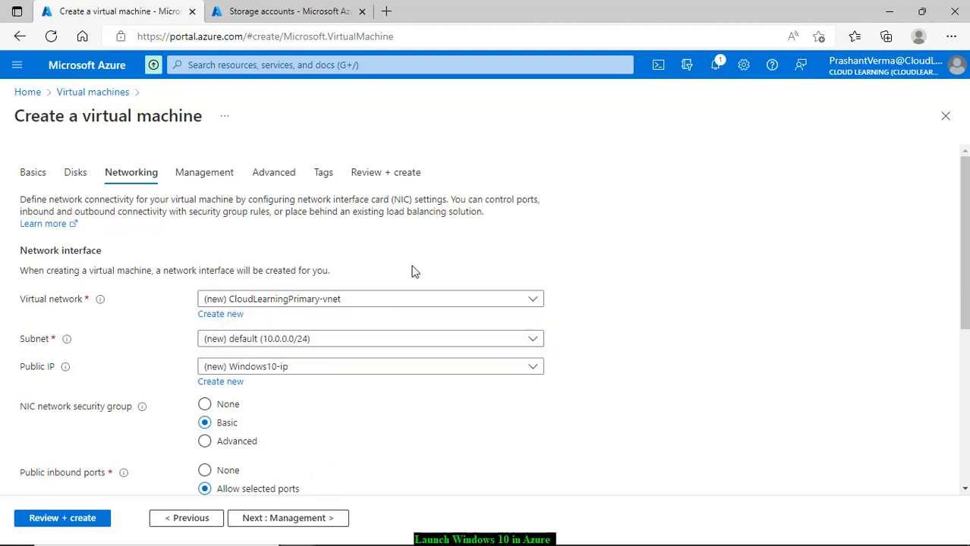
{"action": "left_click", "coordinate": [334, 305]}
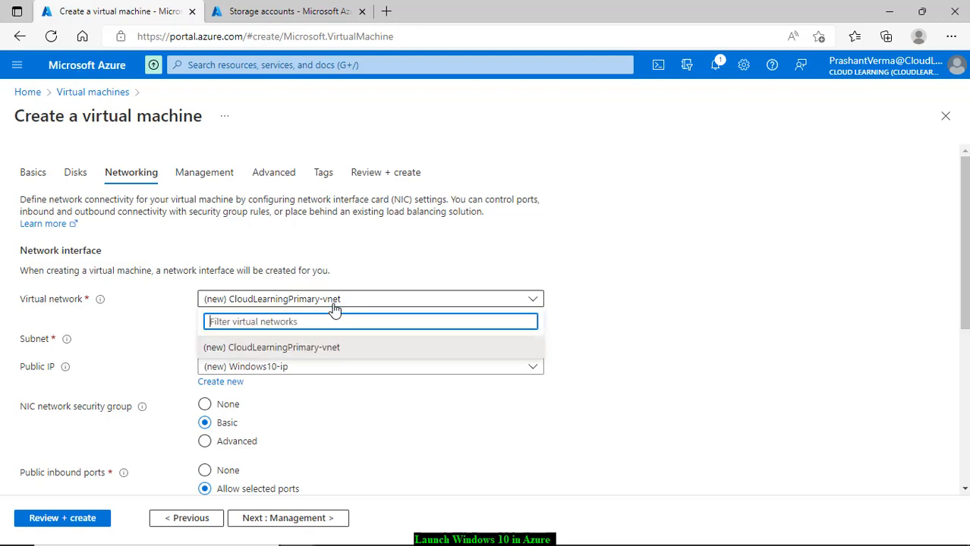
{"action": "left_click", "coordinate": [296, 353]}
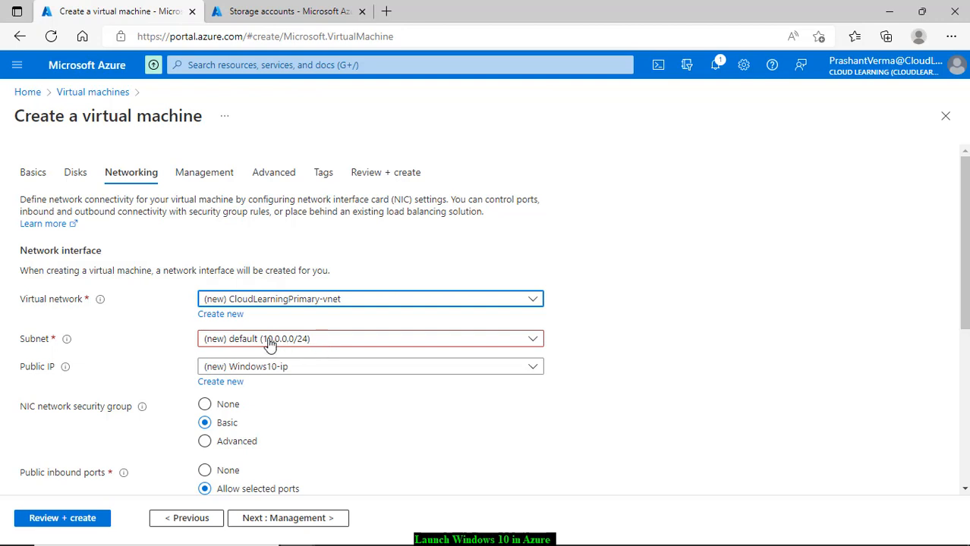
{"action": "left_click", "coordinate": [325, 347]}
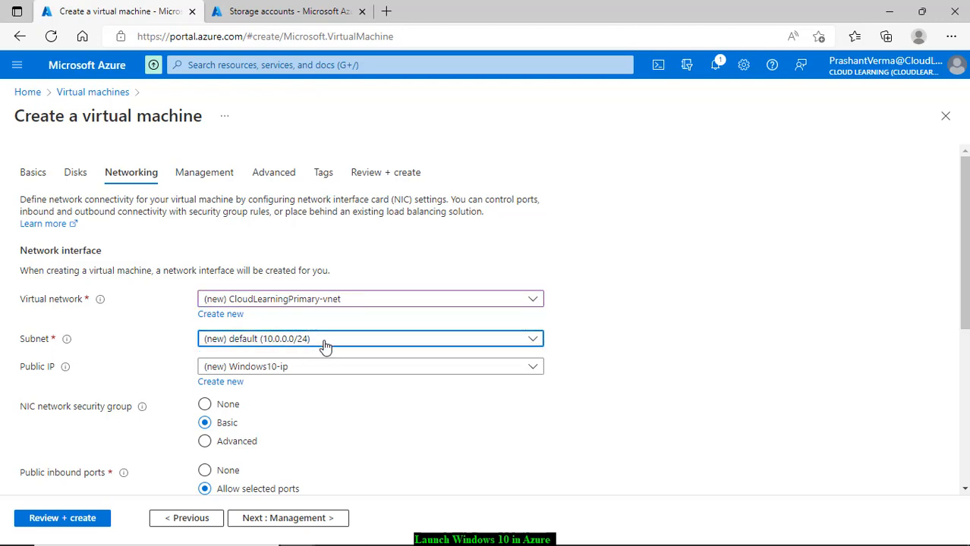
{"action": "left_click", "coordinate": [325, 347]}
{"action": "left_click", "coordinate": [324, 347]}
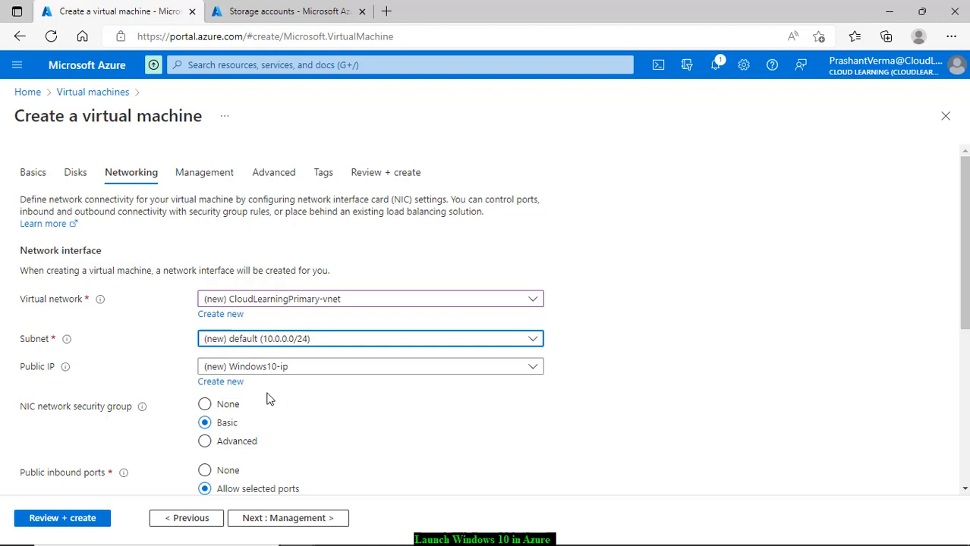
{"action": "left_click", "coordinate": [327, 366]}
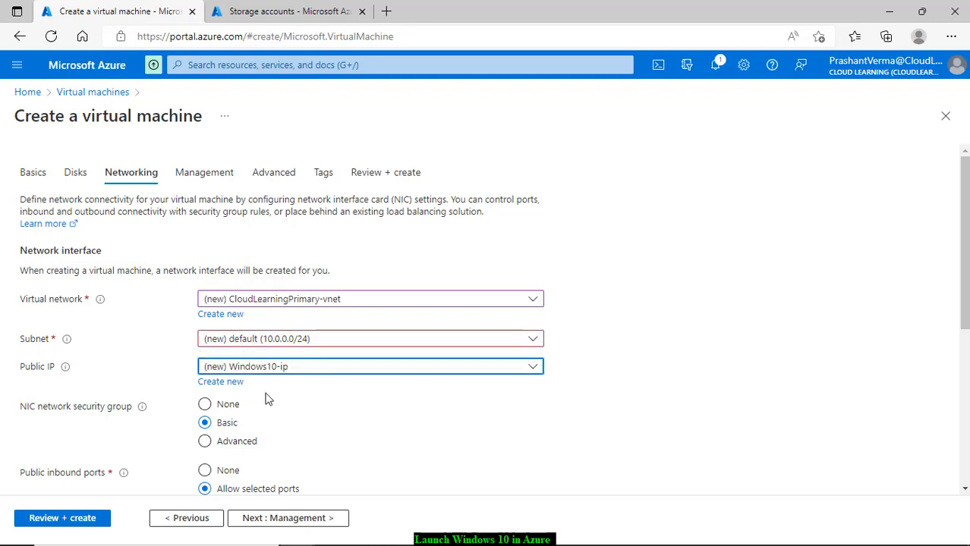
{"action": "scroll", "coordinate": [337, 407], "scroll_direction": "down", "scroll_amount": 2}
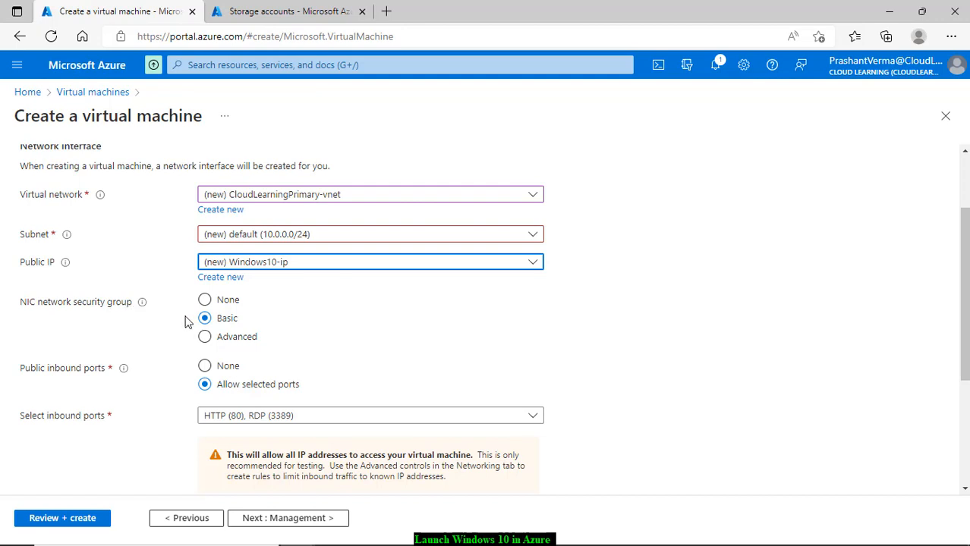
Step: Use an Advanced security group, (new) Windows10-nsg, and delete the public IP and NIC with the VM
{"action": "double_click", "coordinate": [250, 339]}
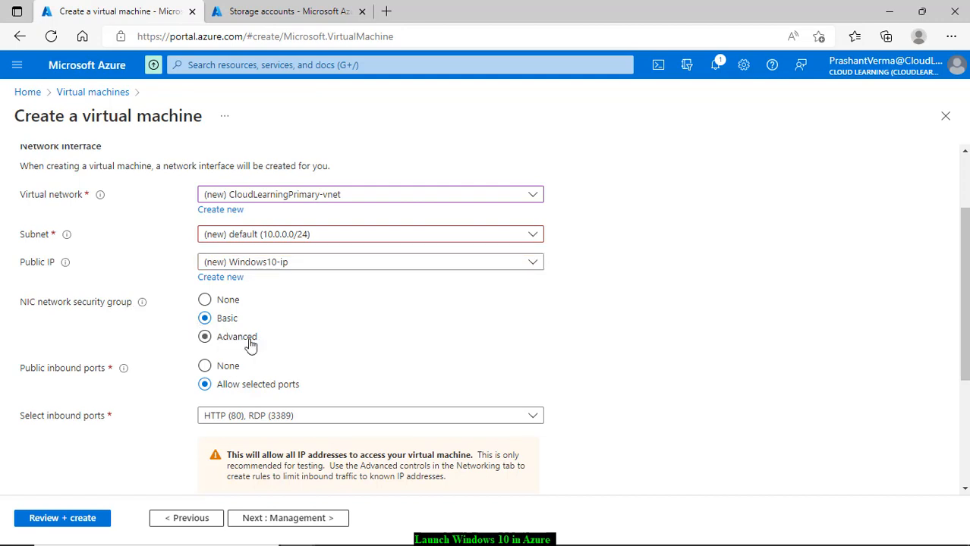
{"action": "left_click", "coordinate": [281, 371]}
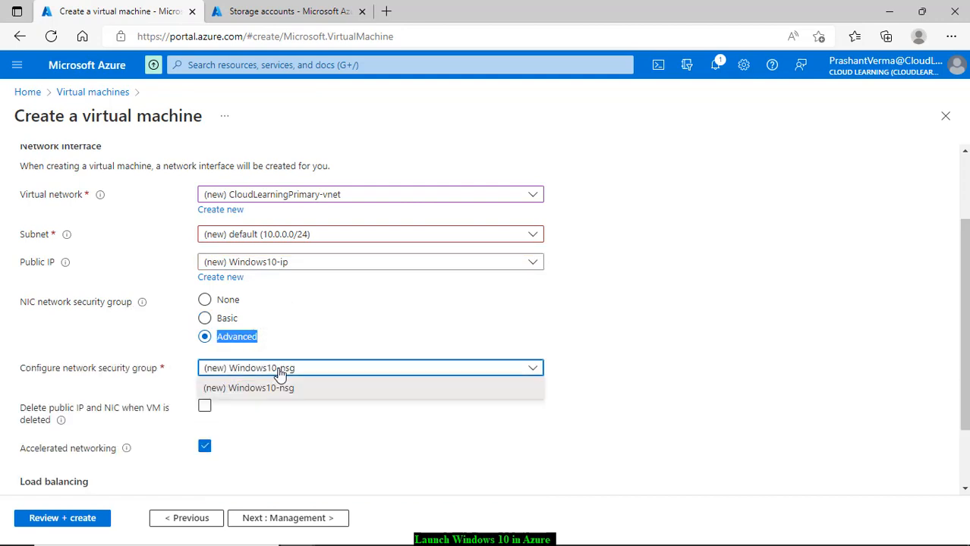
{"action": "left_click", "coordinate": [341, 343]}
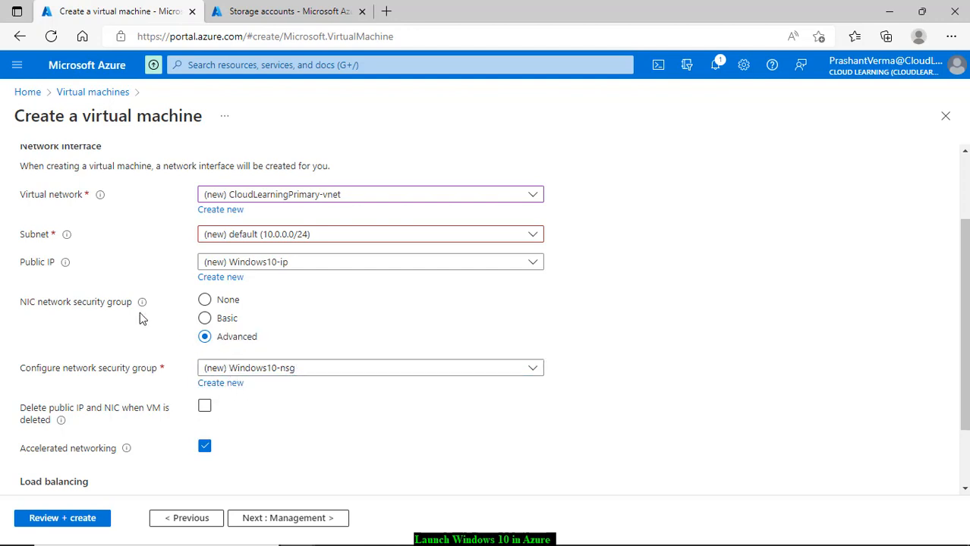
{"action": "mouse_move", "coordinate": [142, 306]}
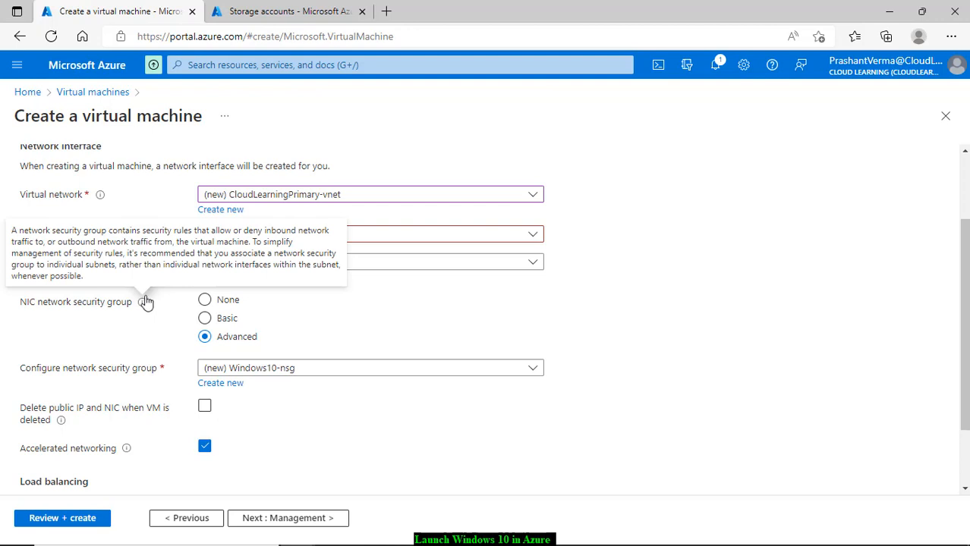
{"action": "left_click", "coordinate": [205, 318]}
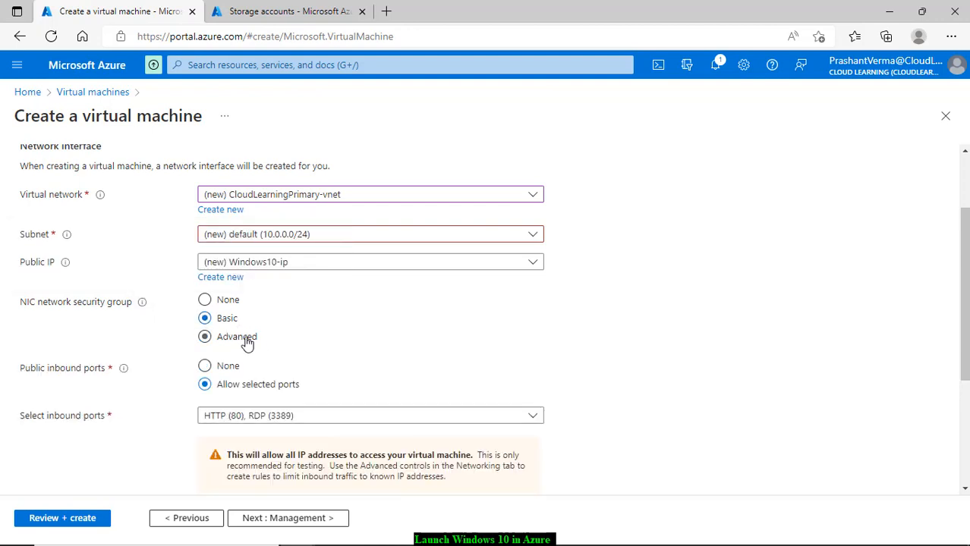
{"action": "left_click", "coordinate": [244, 339]}
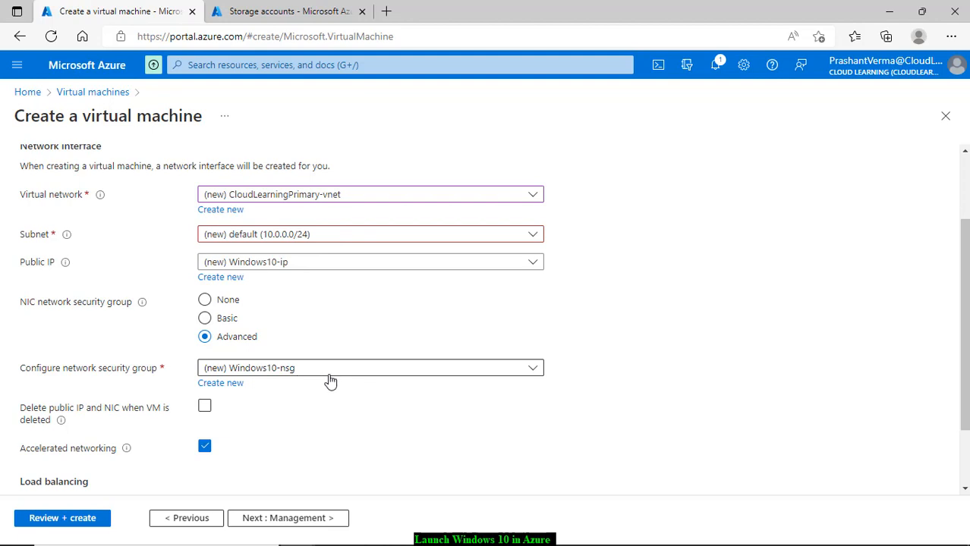
{"action": "left_click", "coordinate": [265, 372]}
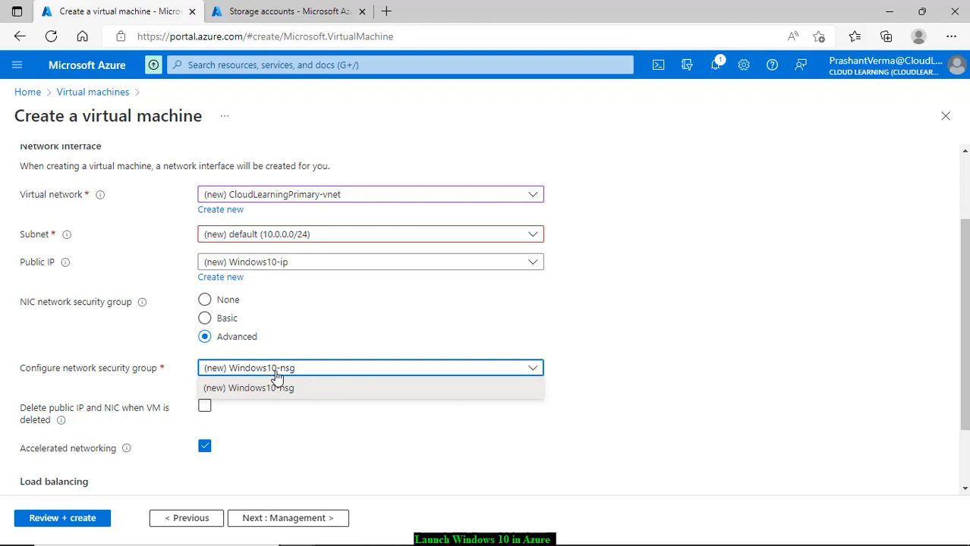
{"action": "left_click", "coordinate": [472, 331]}
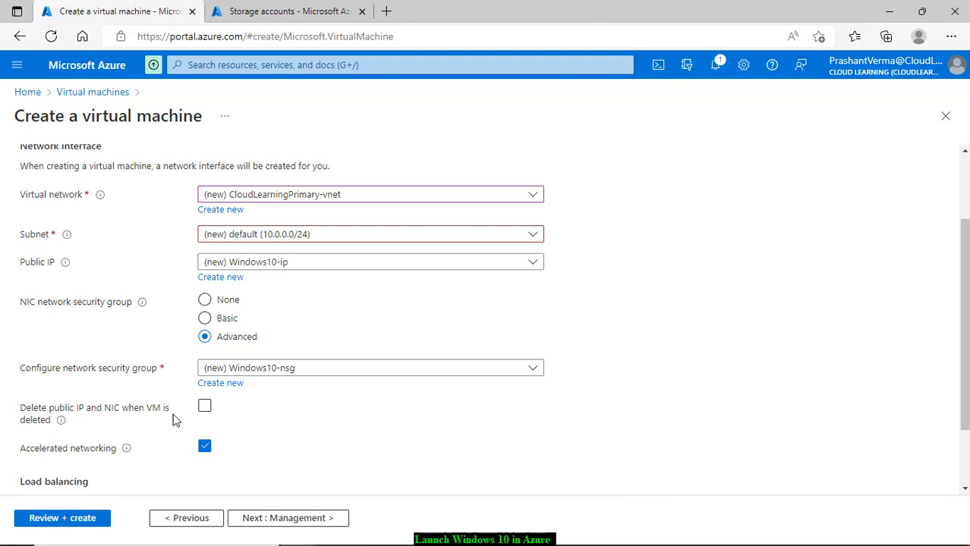
{"action": "left_click", "coordinate": [205, 408]}
Step: Try the load balancing option, then untick it so the VM uses no load balancer
{"action": "scroll", "coordinate": [249, 464], "scroll_direction": "down", "scroll_amount": 2}
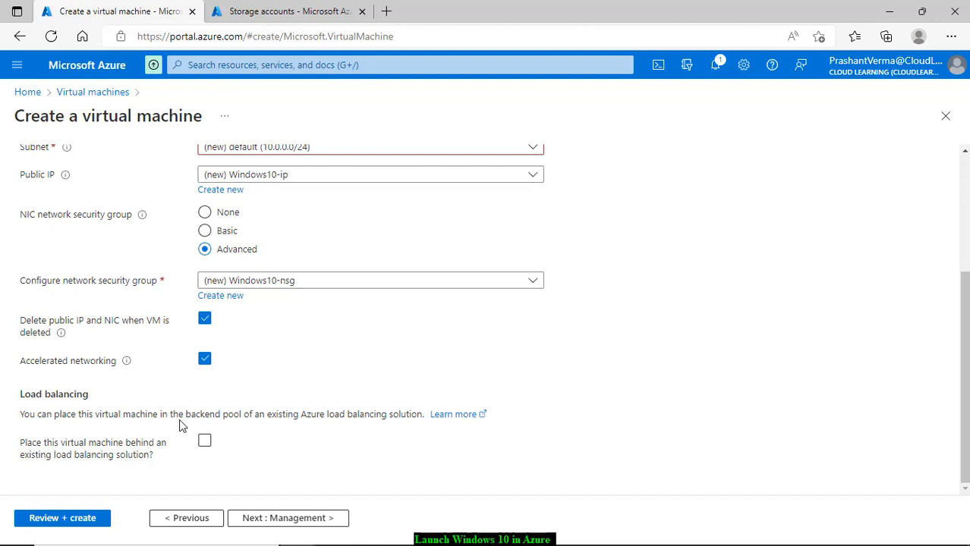
{"action": "left_click", "coordinate": [204, 441]}
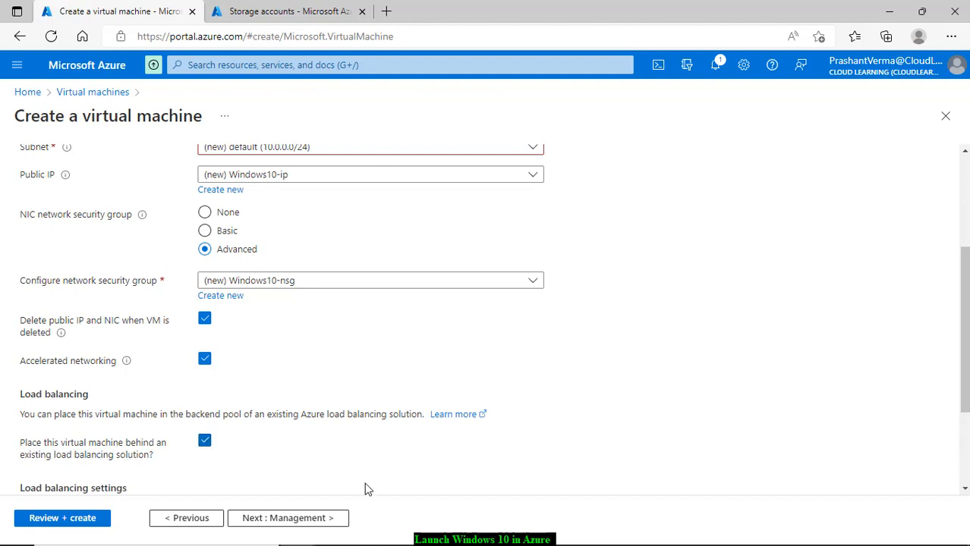
{"action": "scroll", "coordinate": [364, 483], "scroll_direction": "down", "scroll_amount": 2}
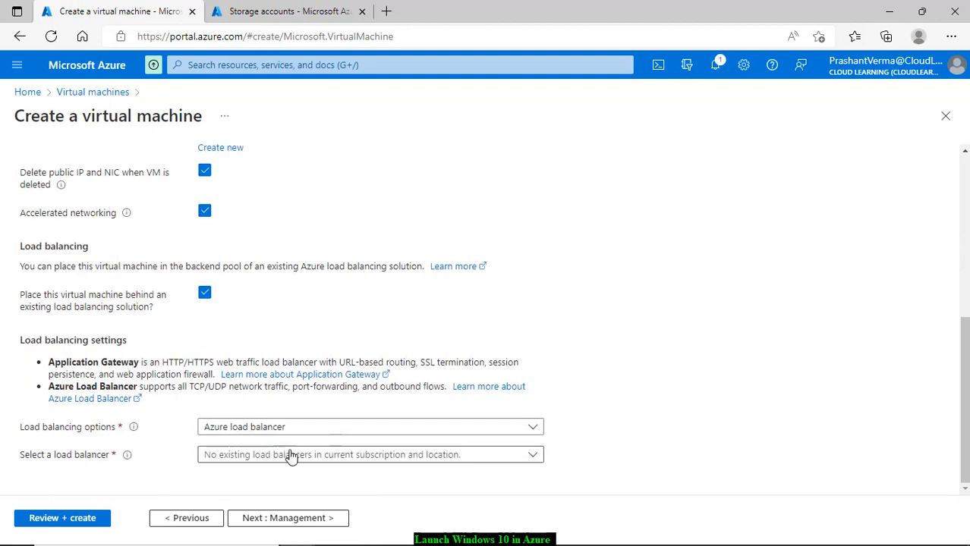
{"action": "left_click", "coordinate": [289, 455]}
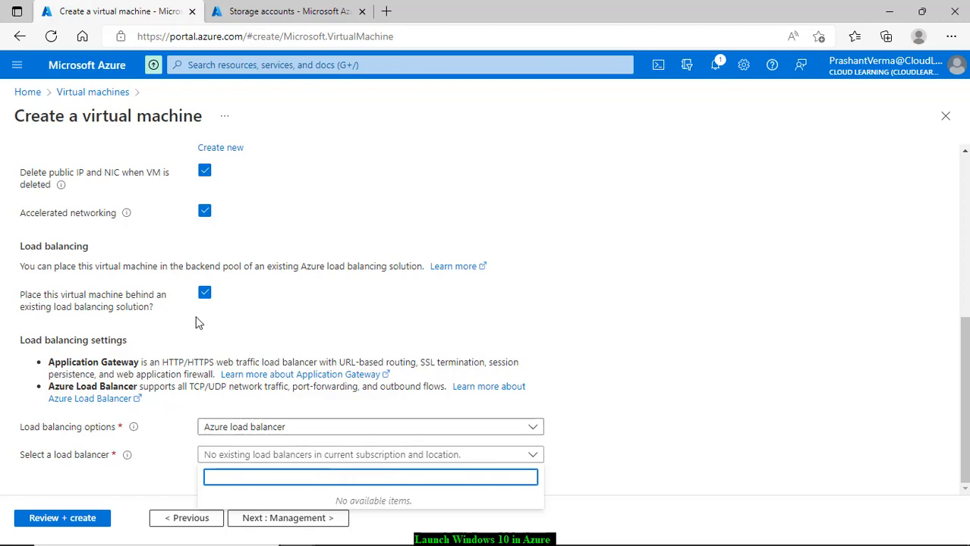
{"action": "left_click", "coordinate": [204, 294]}
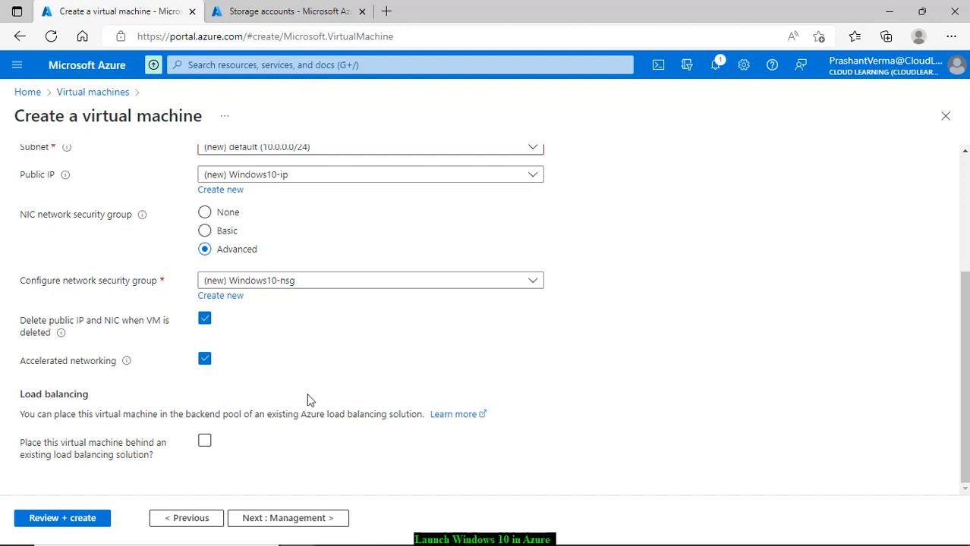
{"action": "left_click", "coordinate": [317, 522]}
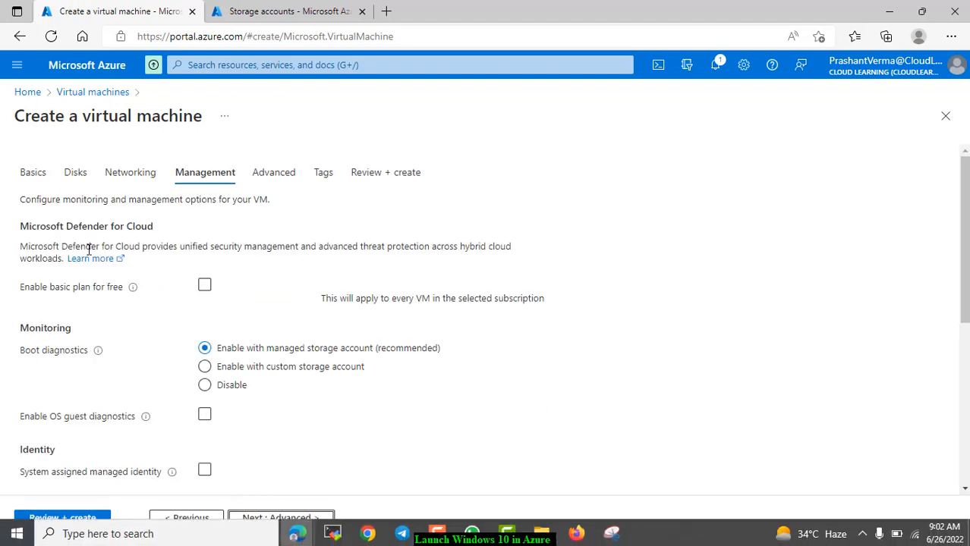
Step: Tick 'Enable basic plan for free' under Microsoft Defender for Cloud, then review the remaining Management options
{"action": "left_click", "coordinate": [205, 286]}
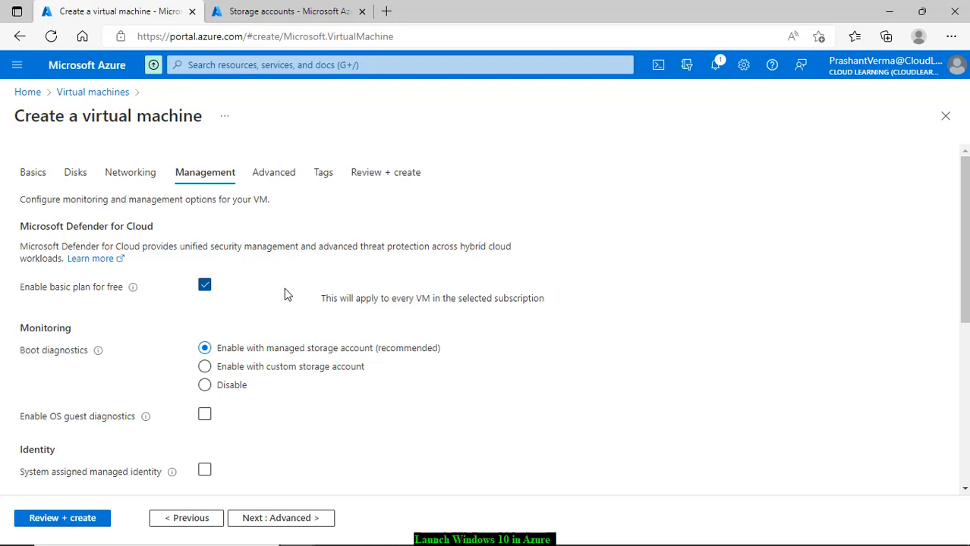
{"action": "scroll", "coordinate": [284, 299], "scroll_direction": "down", "scroll_amount": 2}
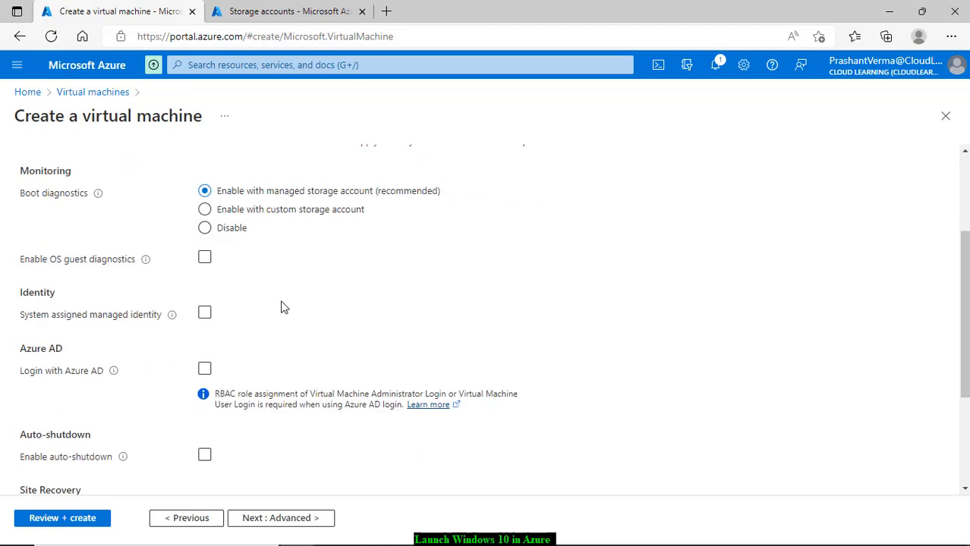
{"action": "scroll", "coordinate": [281, 307], "scroll_direction": "up", "scroll_amount": 2}
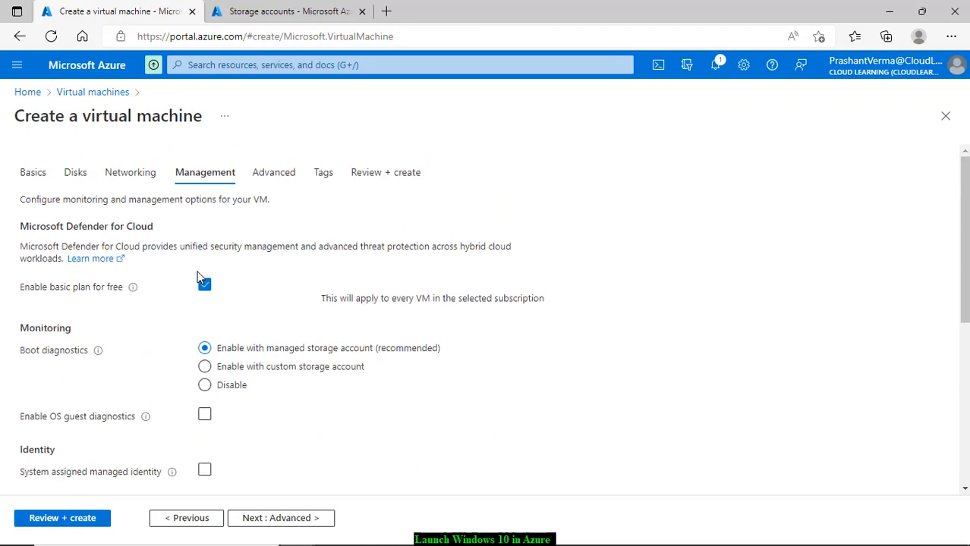
{"action": "scroll", "coordinate": [198, 296], "scroll_direction": "down", "scroll_amount": 1}
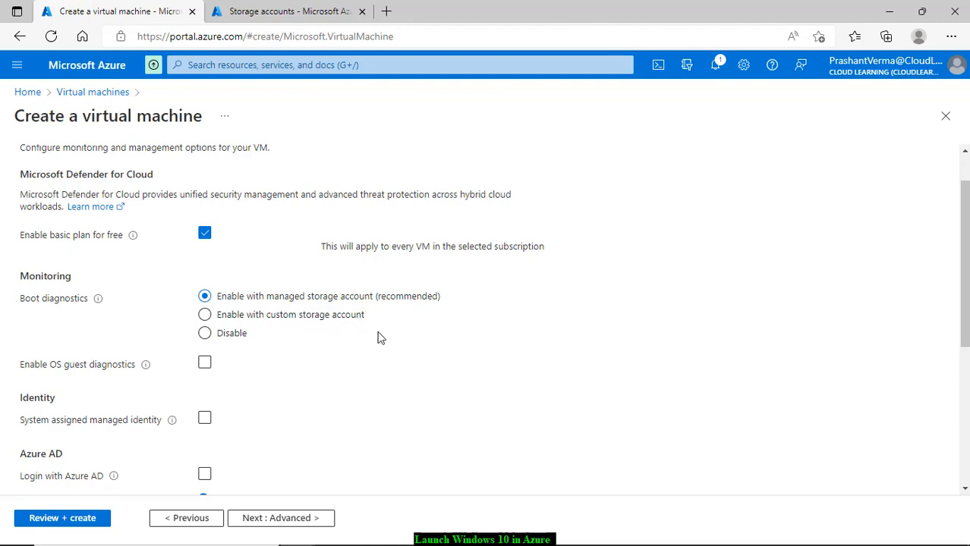
{"action": "scroll", "coordinate": [381, 339], "scroll_direction": "down", "scroll_amount": 1}
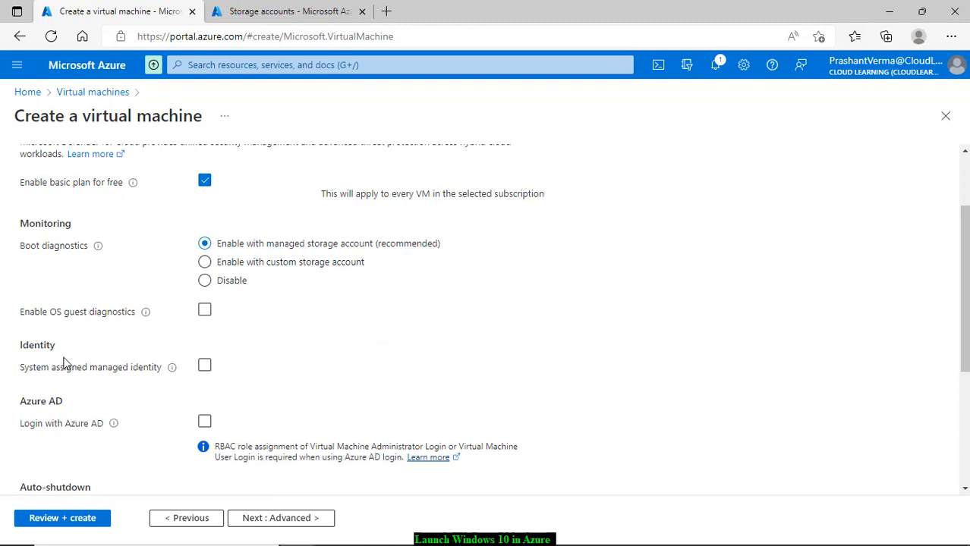
{"action": "scroll", "coordinate": [125, 334], "scroll_direction": "down", "scroll_amount": 2}
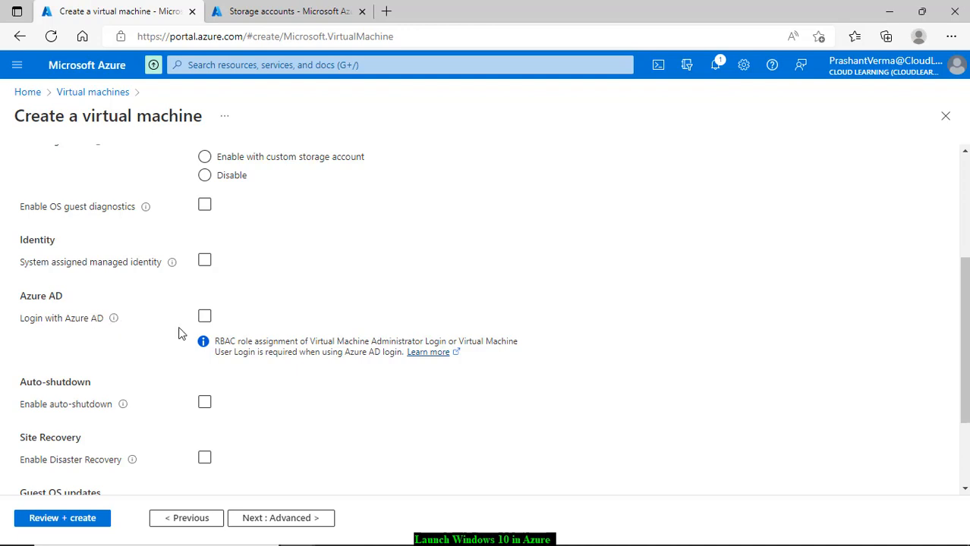
{"action": "scroll", "coordinate": [194, 352], "scroll_direction": "down", "scroll_amount": 1}
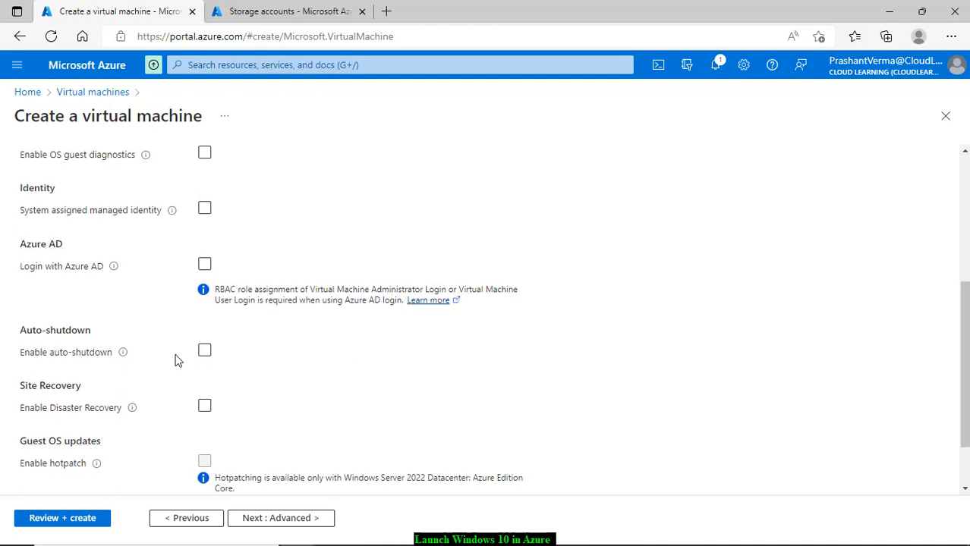
Step: Enable auto-shutdown at 7:00:00 PM in the UTC time zone
{"action": "left_click", "coordinate": [211, 356]}
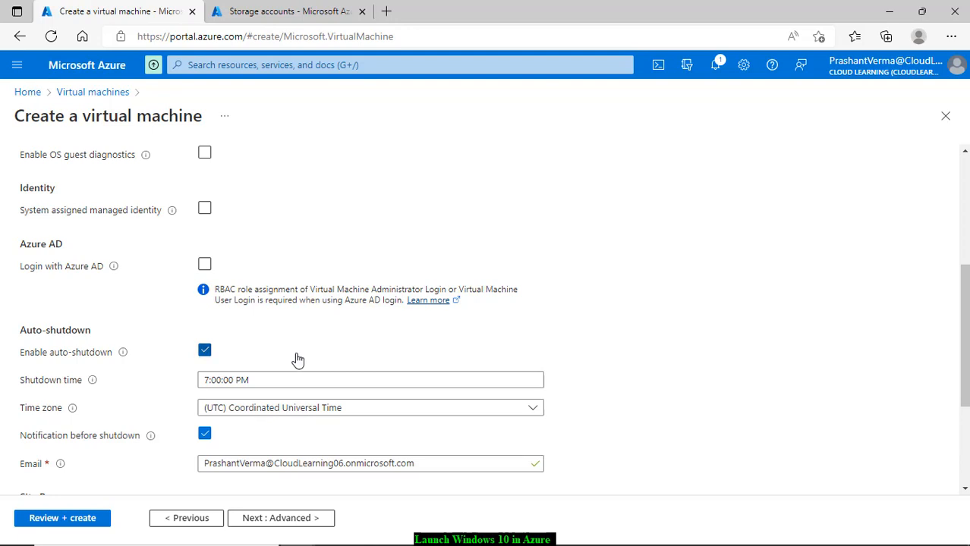
{"action": "left_click_drag", "start_coordinate": [295, 380], "coordinate": [147, 390]}
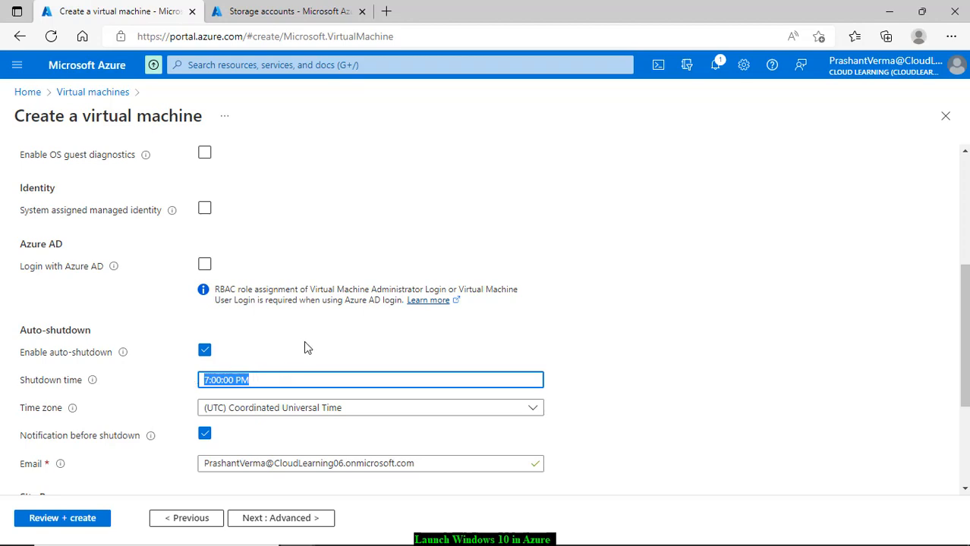
{"action": "left_click", "coordinate": [303, 349]}
{"action": "left_click", "coordinate": [325, 407]}
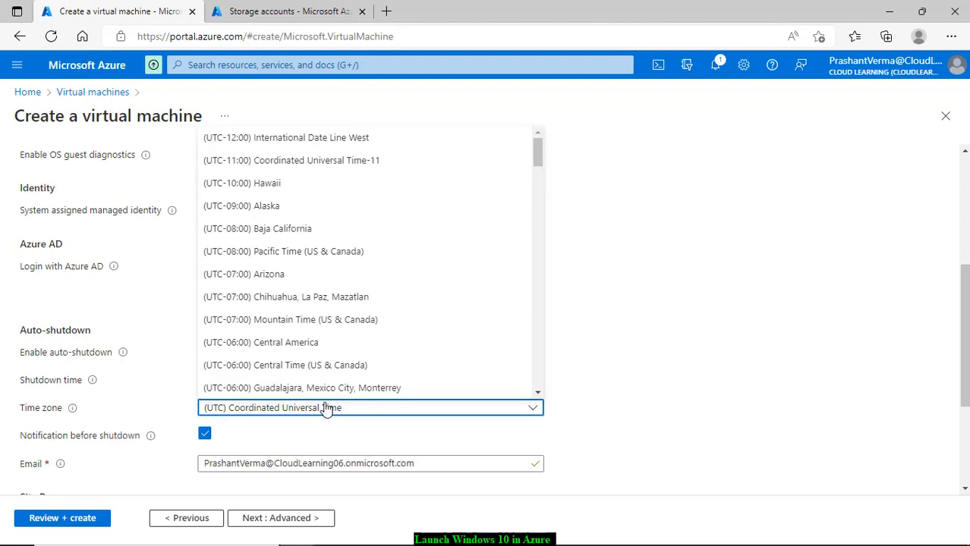
{"action": "left_click", "coordinate": [127, 366]}
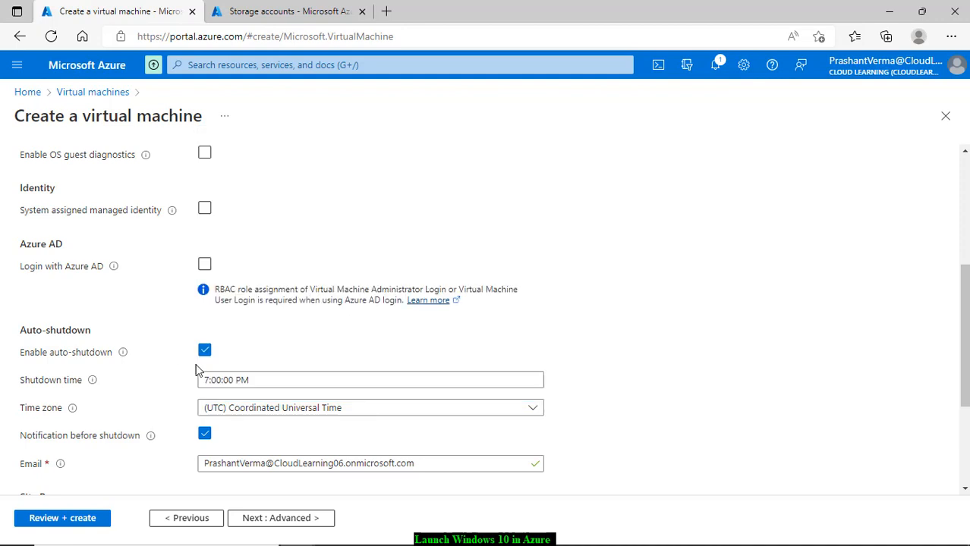
{"action": "scroll", "coordinate": [428, 383], "scroll_direction": "down", "scroll_amount": 2}
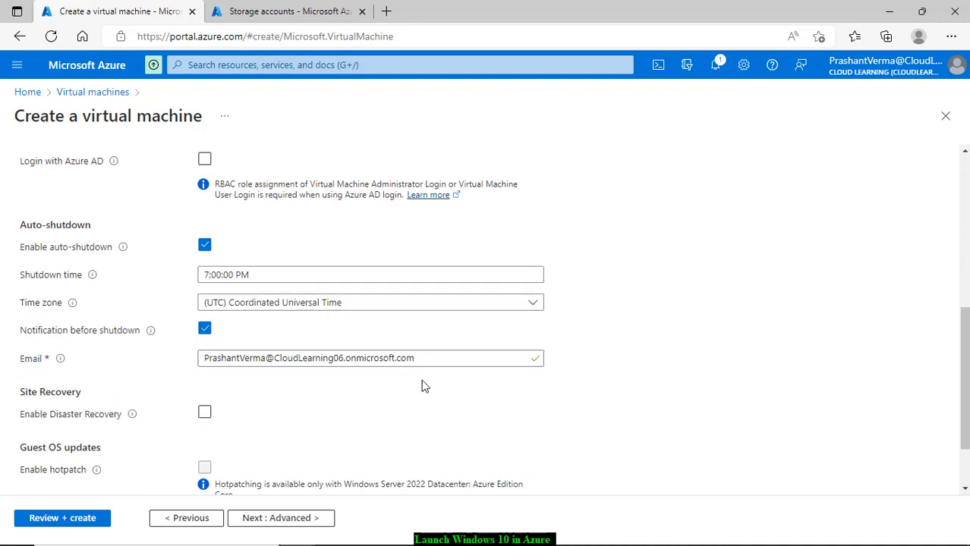
Step: Replace the shutdown notification email with a new address
{"action": "left_click", "coordinate": [411, 363]}
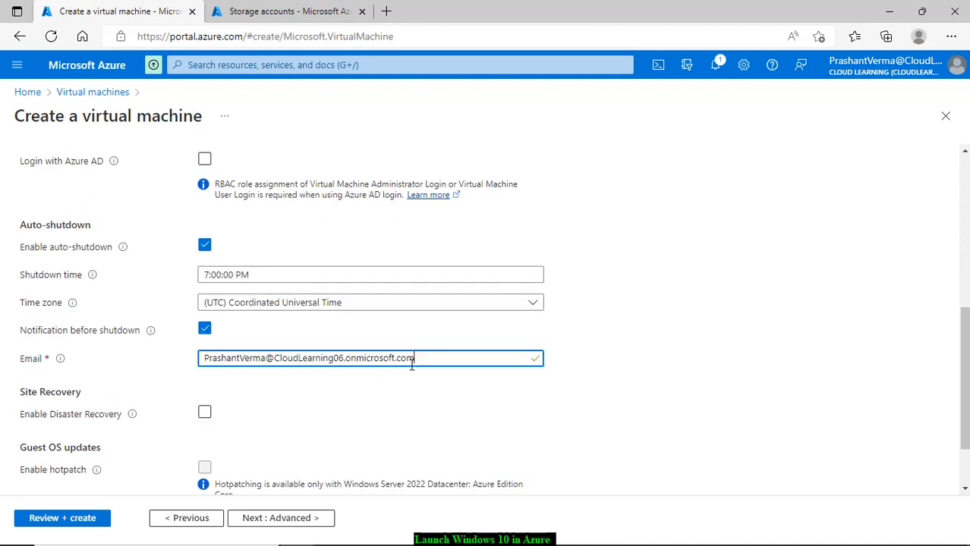
{"action": "triple_click", "coordinate": [284, 363]}
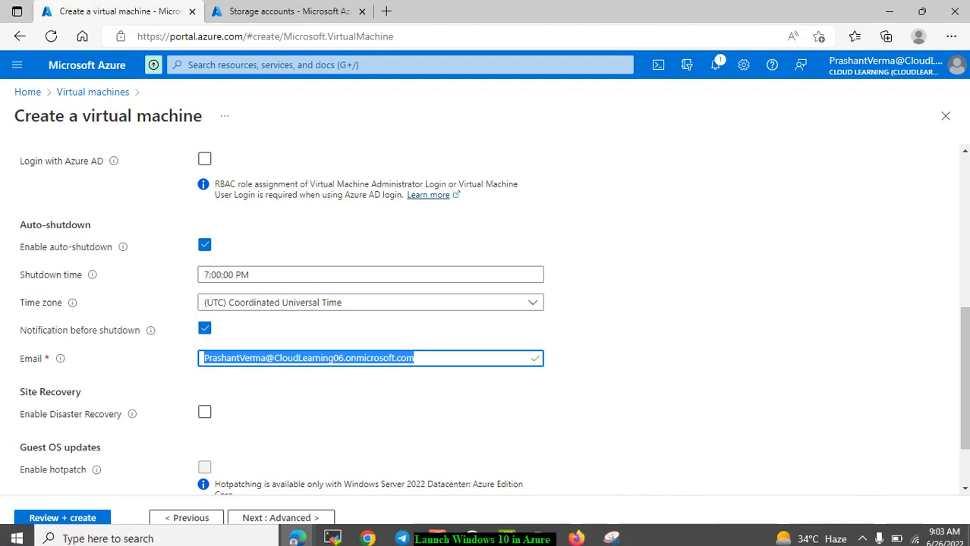
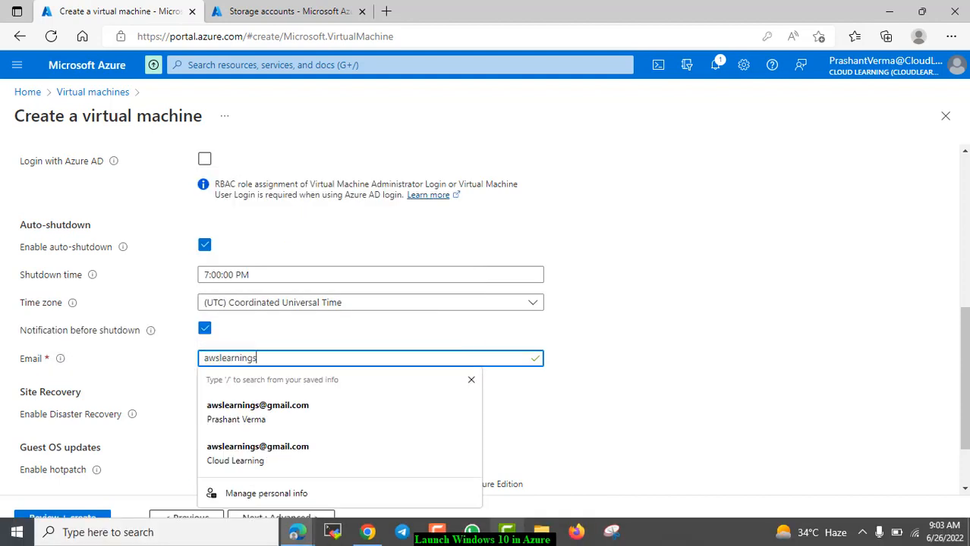
{"action": "left_click", "coordinate": [857, 428]}
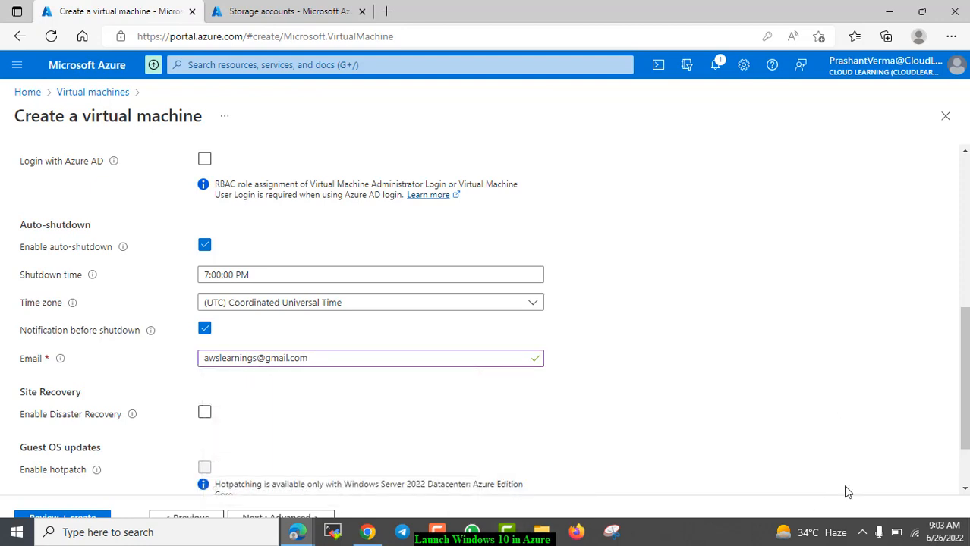
{"action": "scroll", "coordinate": [234, 439], "scroll_direction": "down", "scroll_amount": 2}
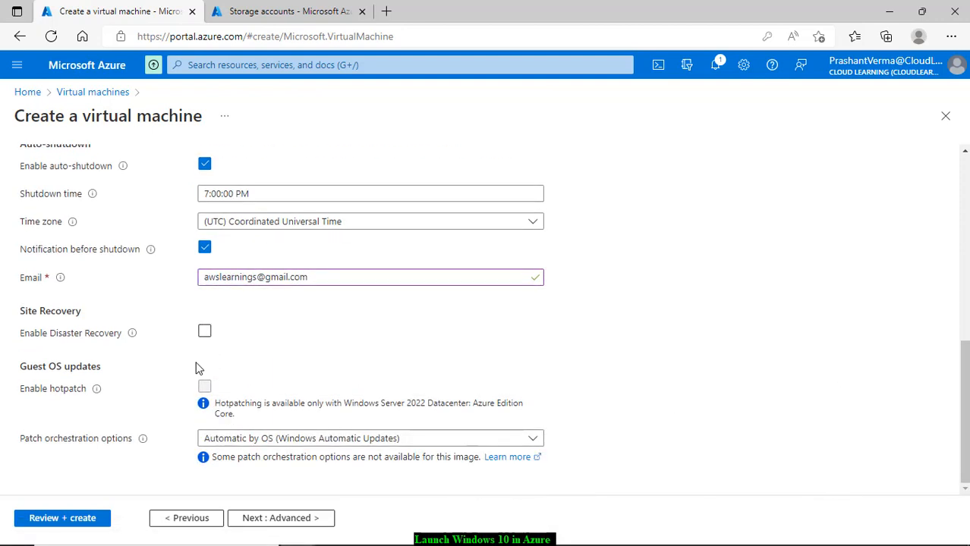
{"action": "mouse_move", "coordinate": [130, 341]}
Step: Leave the Advanced tab at its defaults, declining the browser's save-password prompt, and go to Tags
{"action": "left_click", "coordinate": [298, 521]}
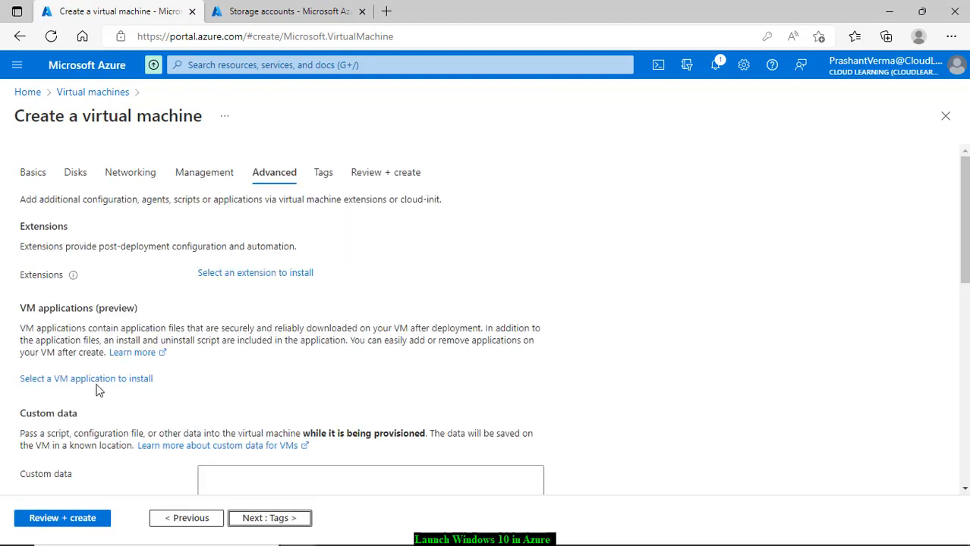
{"action": "scroll", "coordinate": [120, 304], "scroll_direction": "down", "scroll_amount": 1}
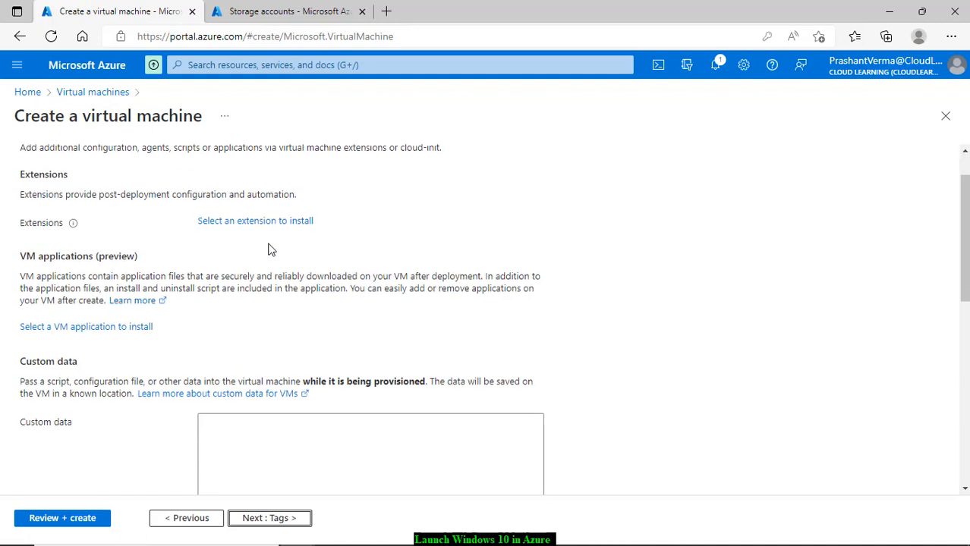
{"action": "scroll", "coordinate": [129, 279], "scroll_direction": "down", "scroll_amount": 2}
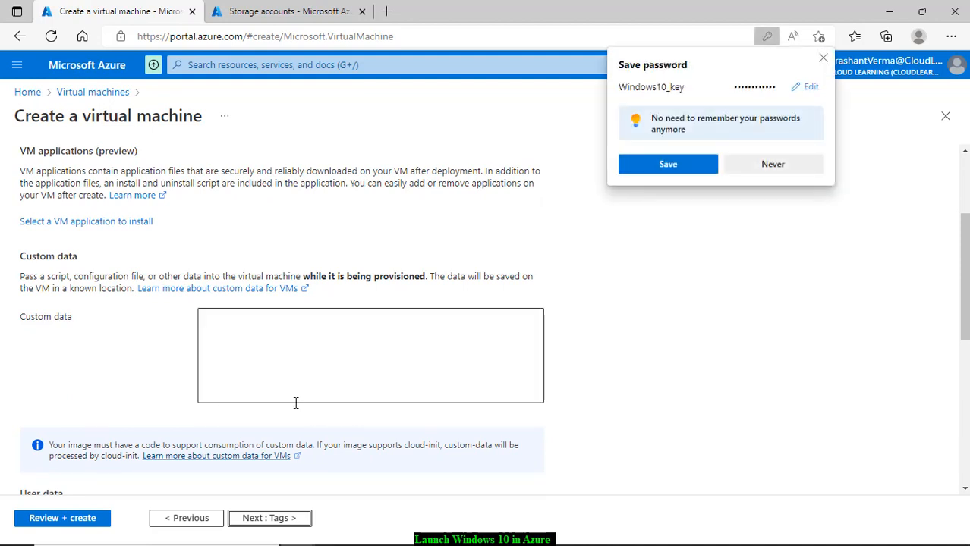
{"action": "left_click", "coordinate": [767, 166]}
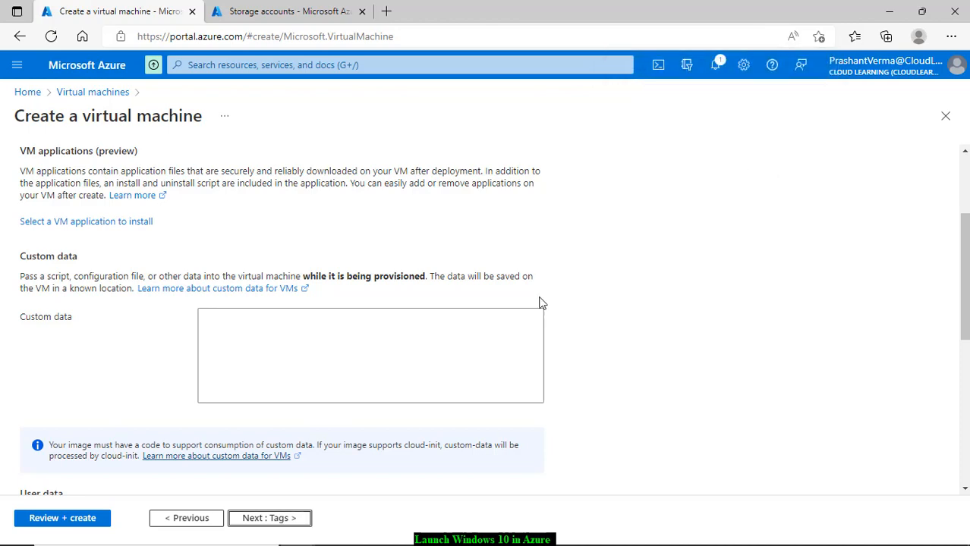
{"action": "scroll", "coordinate": [476, 354], "scroll_direction": "down", "scroll_amount": 2}
{"action": "scroll", "coordinate": [361, 401], "scroll_direction": "down", "scroll_amount": 1}
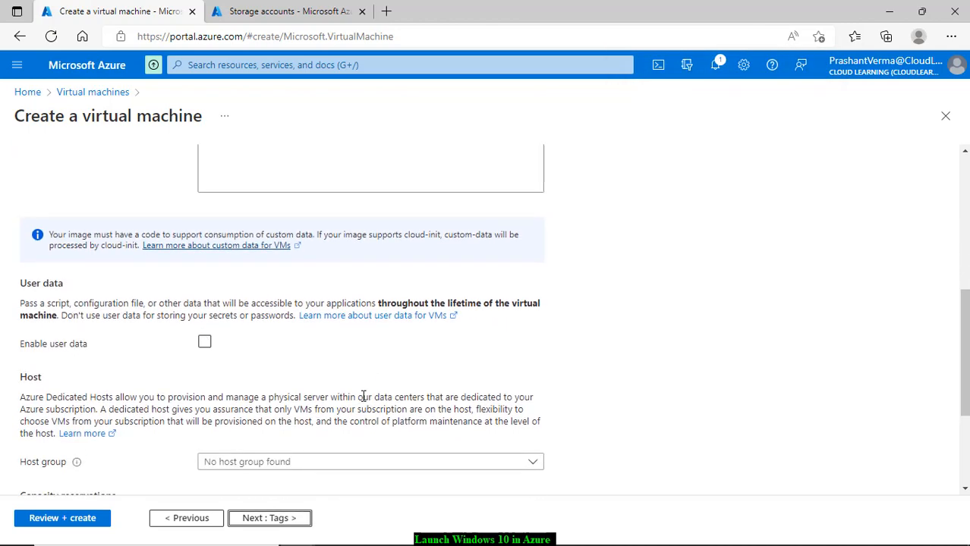
{"action": "scroll", "coordinate": [350, 395], "scroll_direction": "down", "scroll_amount": 2}
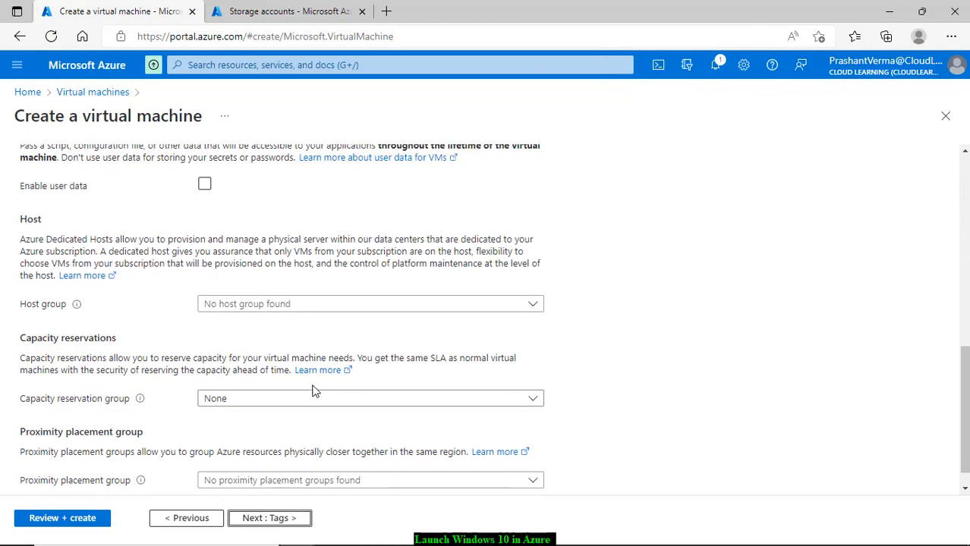
{"action": "scroll", "coordinate": [261, 365], "scroll_direction": "up", "scroll_amount": 2}
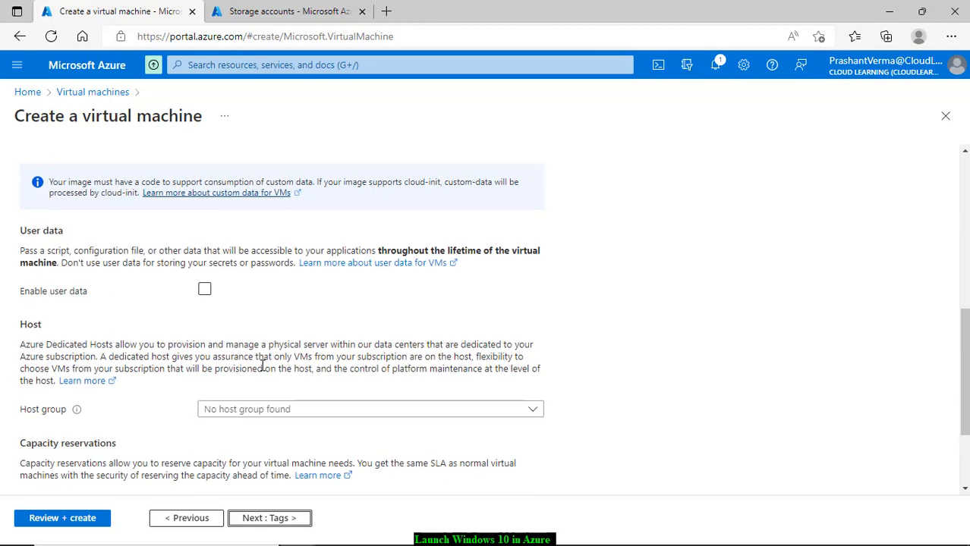
{"action": "scroll", "coordinate": [180, 338], "scroll_direction": "down", "scroll_amount": 2}
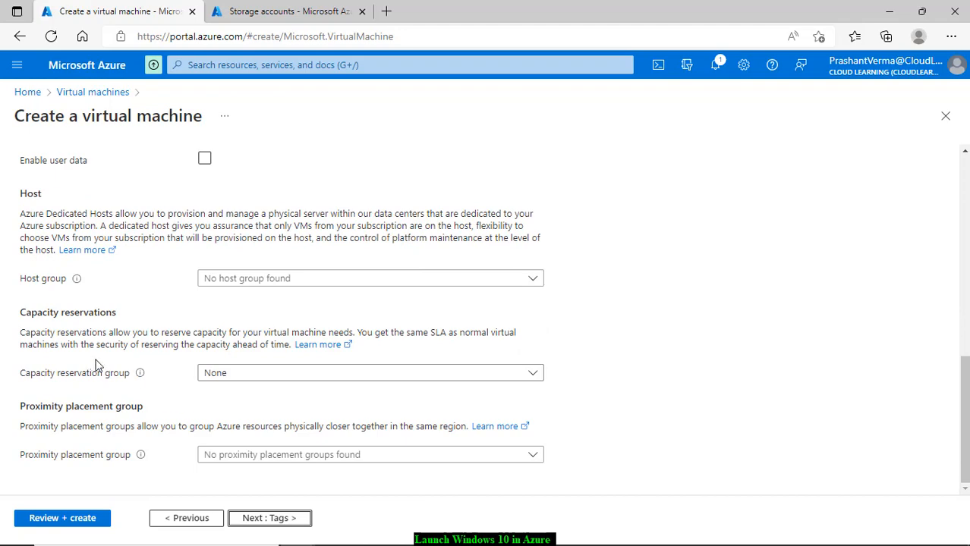
{"action": "scroll", "coordinate": [105, 366], "scroll_direction": "up", "scroll_amount": 2}
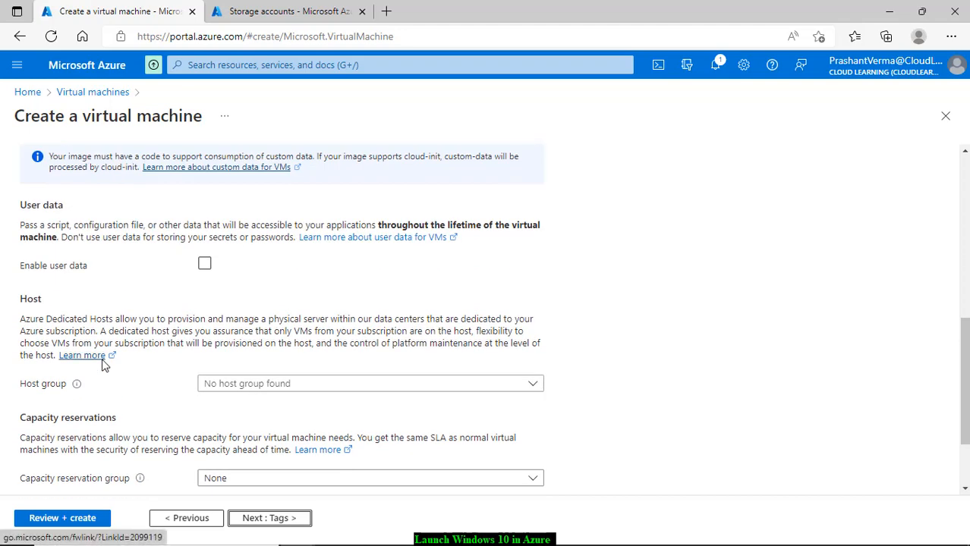
{"action": "scroll", "coordinate": [105, 366], "scroll_direction": "down", "scroll_amount": 2}
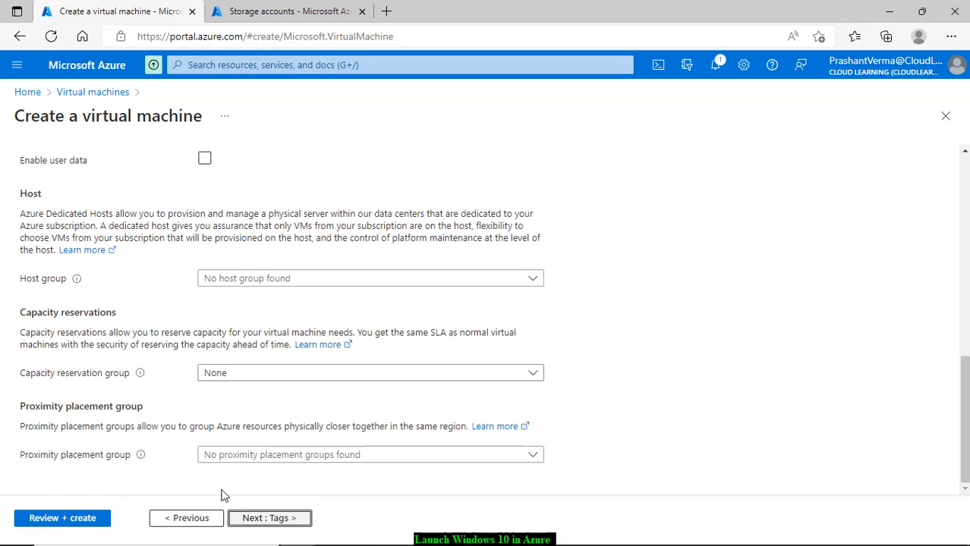
{"action": "left_click", "coordinate": [285, 518]}
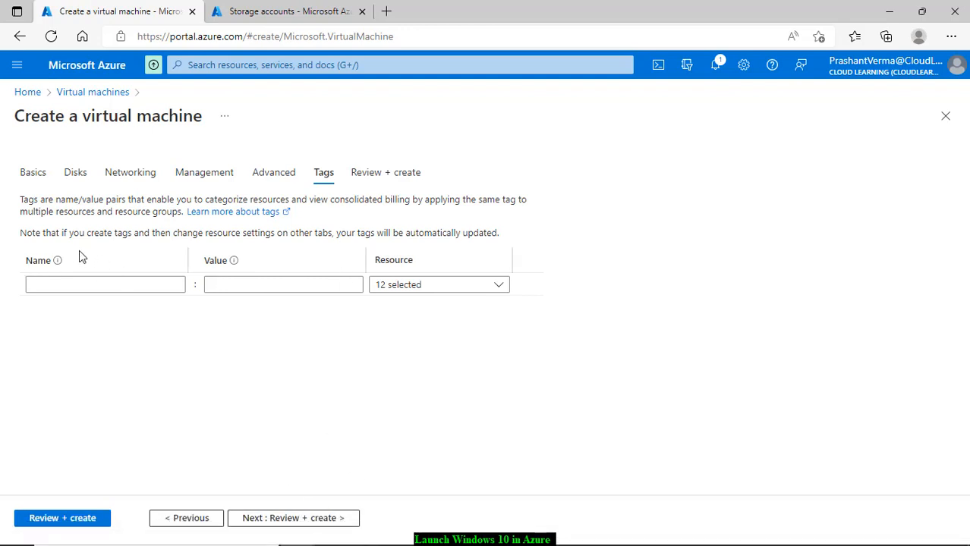
Step: Add a tag with Name 'Location' and Value 'Noida', then go to Review + create
{"action": "left_click", "coordinate": [69, 283]}
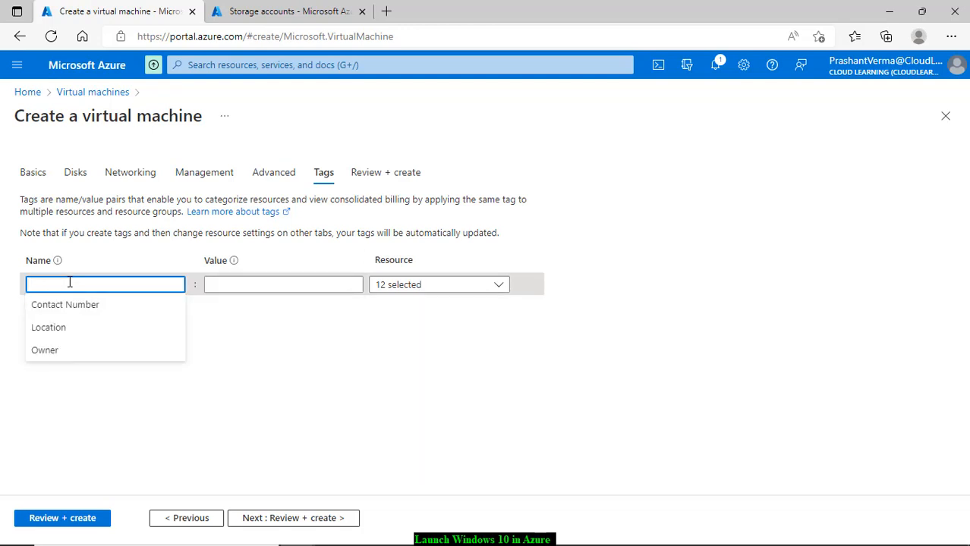
{"action": "type", "text": "Location"}
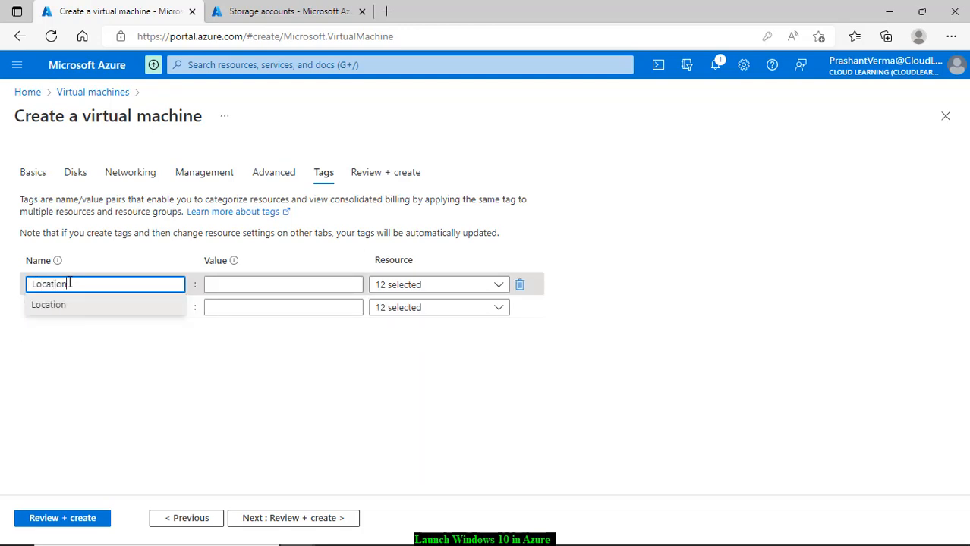
{"action": "key", "text": "Tab"}
{"action": "type", "text": "Noida"}
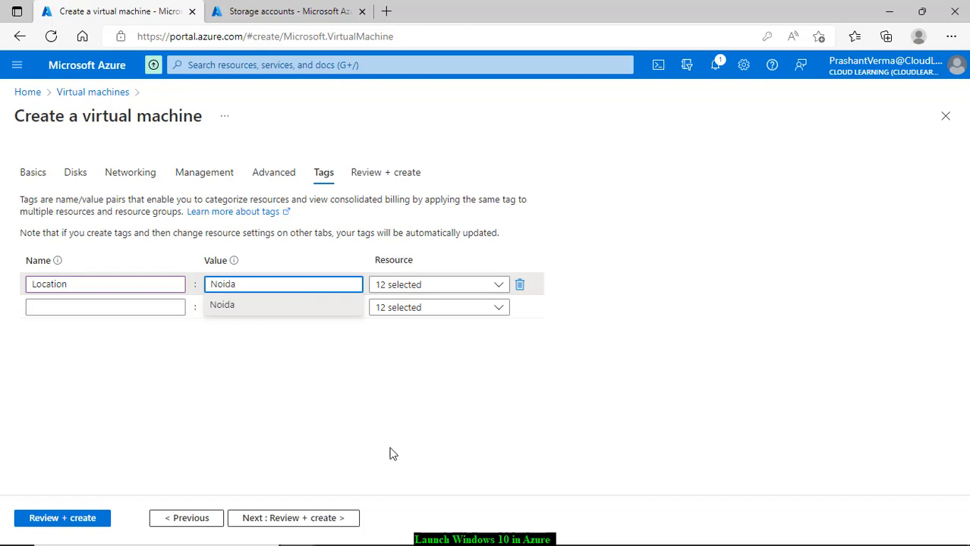
{"action": "left_click", "coordinate": [392, 450]}
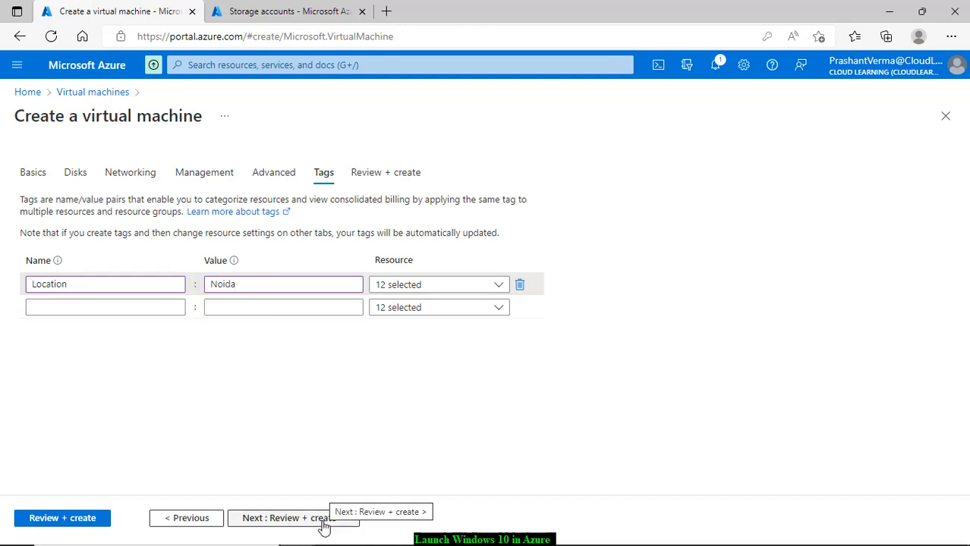
{"action": "left_click", "coordinate": [323, 523]}
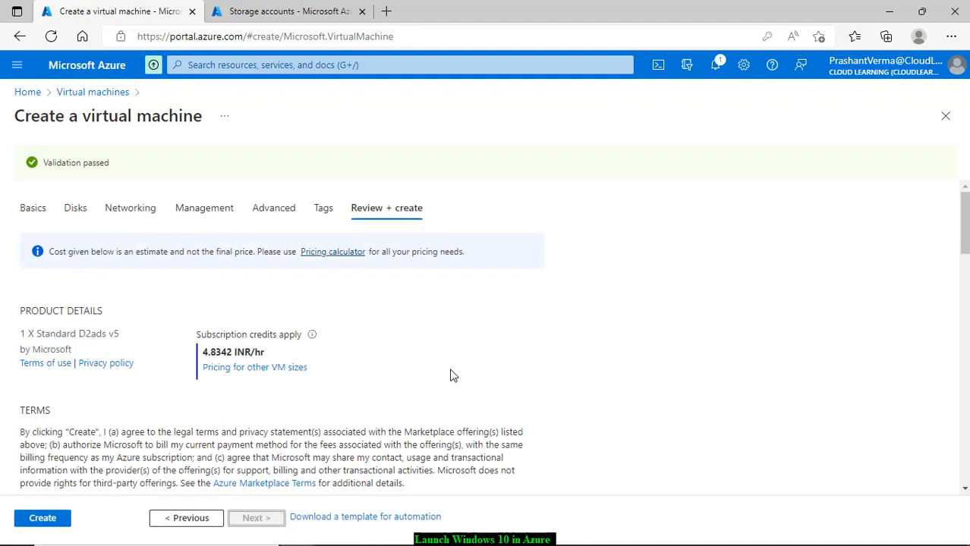
{"action": "scroll", "coordinate": [451, 388], "scroll_direction": "down", "scroll_amount": 2}
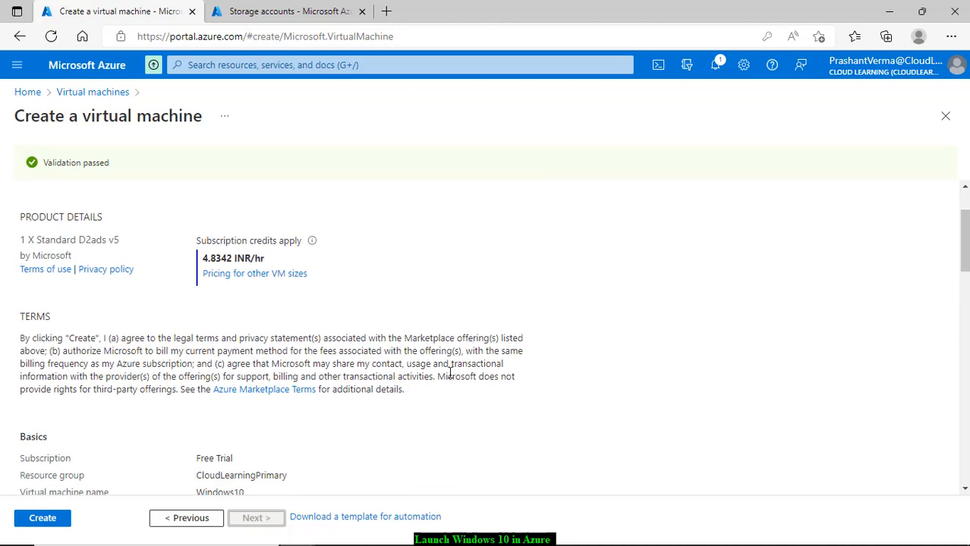
{"action": "scroll", "coordinate": [449, 376], "scroll_direction": "down", "scroll_amount": 2}
{"action": "scroll", "coordinate": [449, 379], "scroll_direction": "up", "scroll_amount": 2}
{"action": "scroll", "coordinate": [448, 383], "scroll_direction": "up", "scroll_amount": 1}
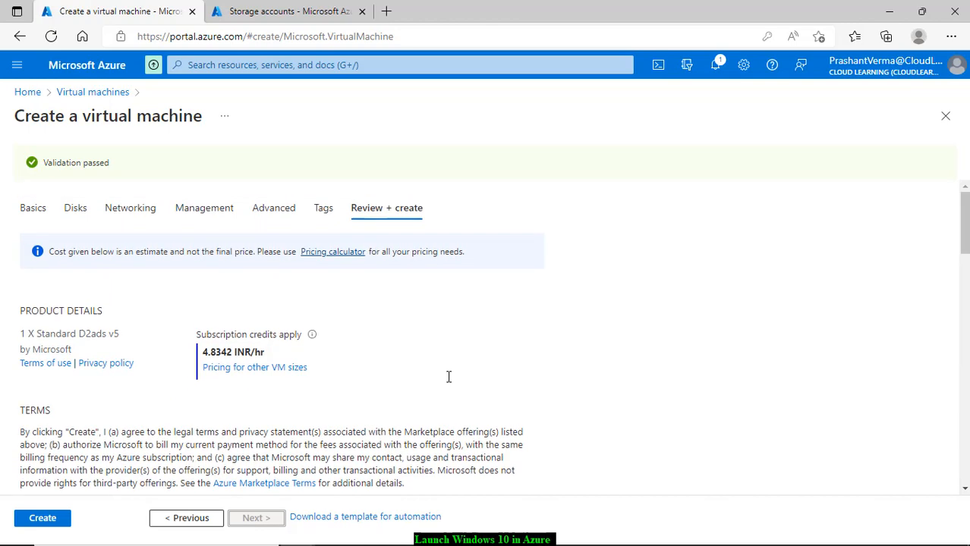
{"action": "scroll", "coordinate": [448, 373], "scroll_direction": "down", "scroll_amount": 2}
{"action": "scroll", "coordinate": [448, 371], "scroll_direction": "down", "scroll_amount": 2}
{"action": "scroll", "coordinate": [448, 371], "scroll_direction": "up", "scroll_amount": 3}
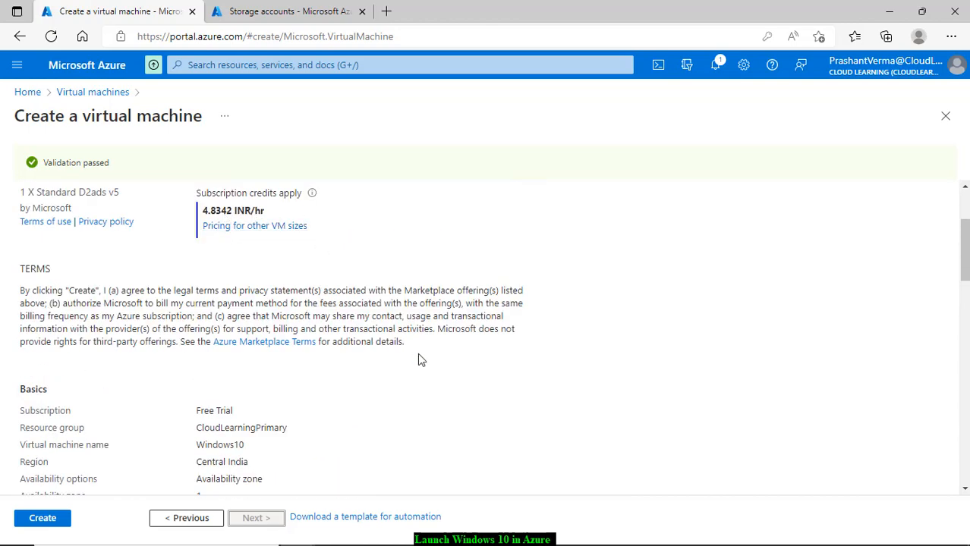
{"action": "scroll", "coordinate": [420, 360], "scroll_direction": "down", "scroll_amount": 2}
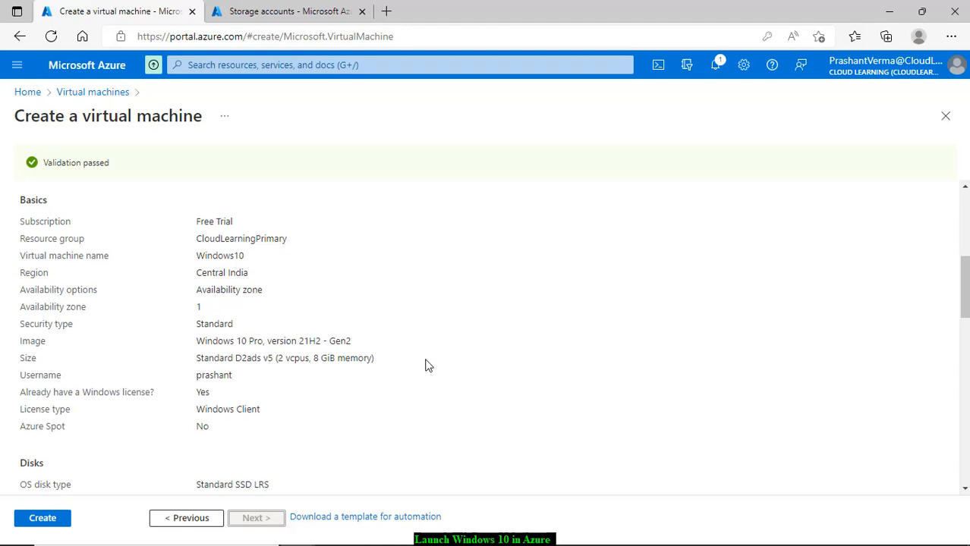
{"action": "scroll", "coordinate": [425, 366], "scroll_direction": "down", "scroll_amount": 2}
{"action": "scroll", "coordinate": [426, 366], "scroll_direction": "up", "scroll_amount": 2}
{"action": "scroll", "coordinate": [318, 337], "scroll_direction": "down", "scroll_amount": 5}
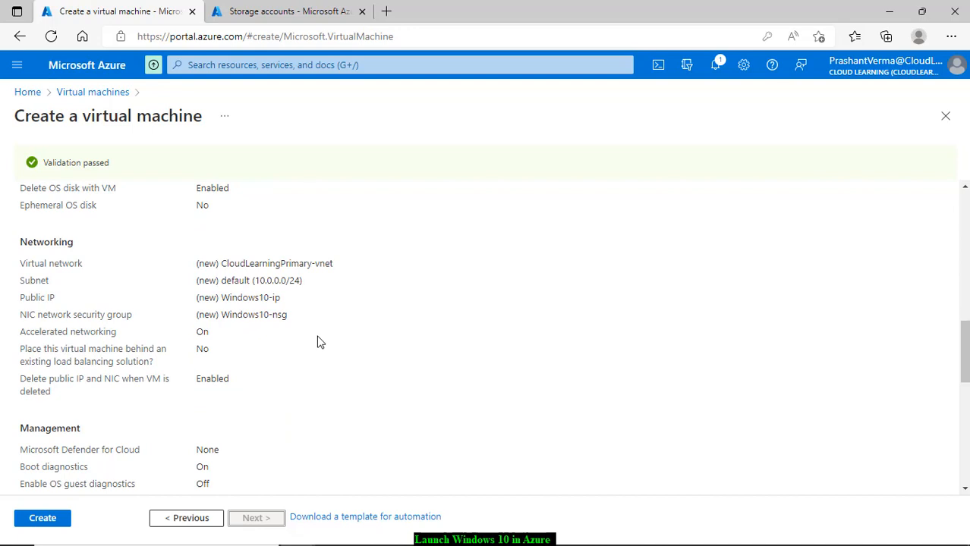
{"action": "scroll", "coordinate": [341, 406], "scroll_direction": "down", "scroll_amount": 2}
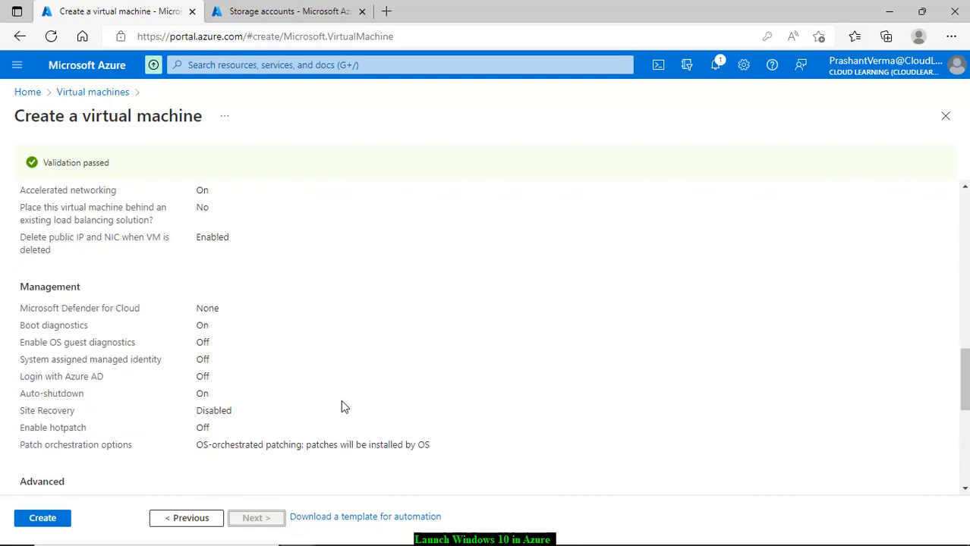
{"action": "scroll", "coordinate": [342, 407], "scroll_direction": "down", "scroll_amount": 3}
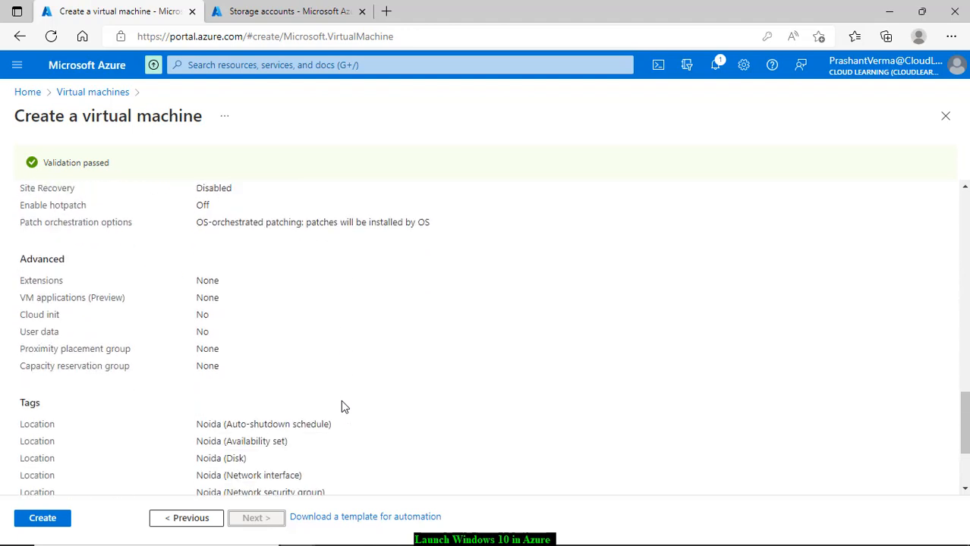
{"action": "scroll", "coordinate": [341, 406], "scroll_direction": "down", "scroll_amount": 2}
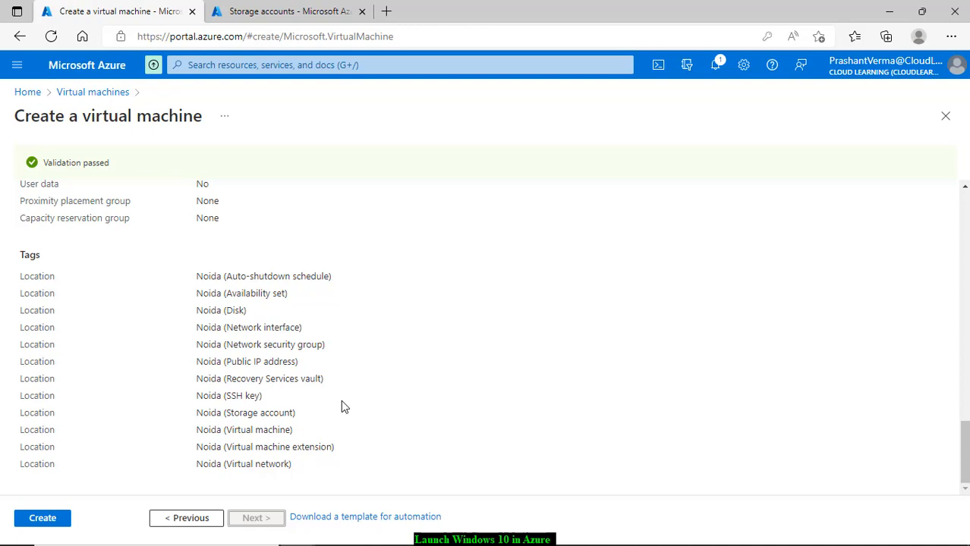
{"action": "scroll", "coordinate": [340, 407], "scroll_direction": "up", "scroll_amount": 2}
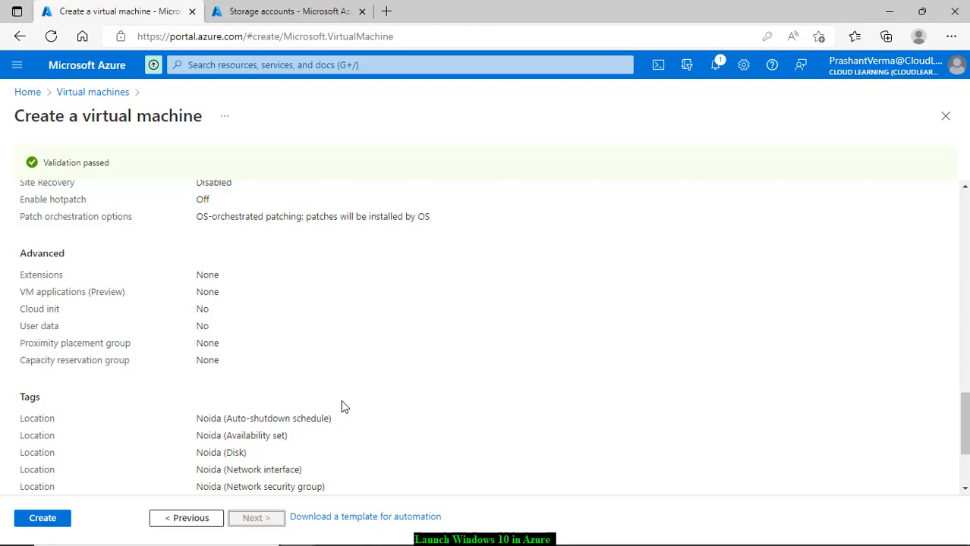
{"action": "scroll", "coordinate": [341, 407], "scroll_direction": "down", "scroll_amount": 2}
{"action": "scroll", "coordinate": [340, 408], "scroll_direction": "up", "scroll_amount": 10}
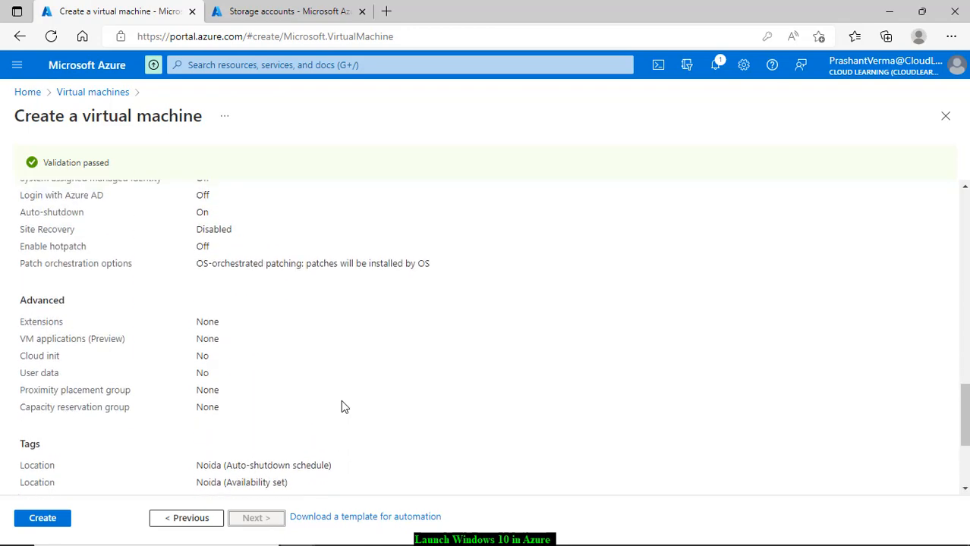
{"action": "scroll", "coordinate": [342, 401], "scroll_direction": "up", "scroll_amount": 6}
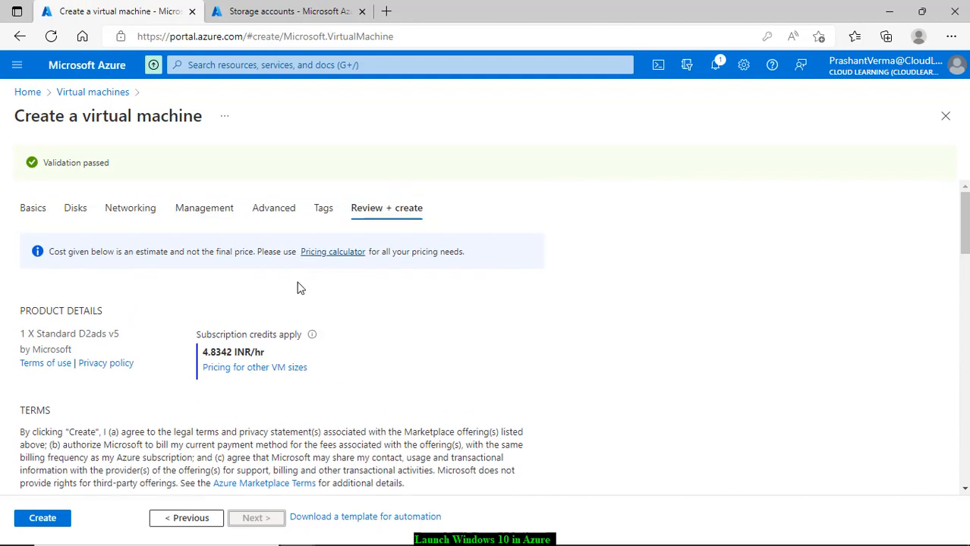
Step: Open the Pricing calculator in a new tab, then submit the Windows 10 VM for creation
{"action": "right_click", "coordinate": [332, 259]}
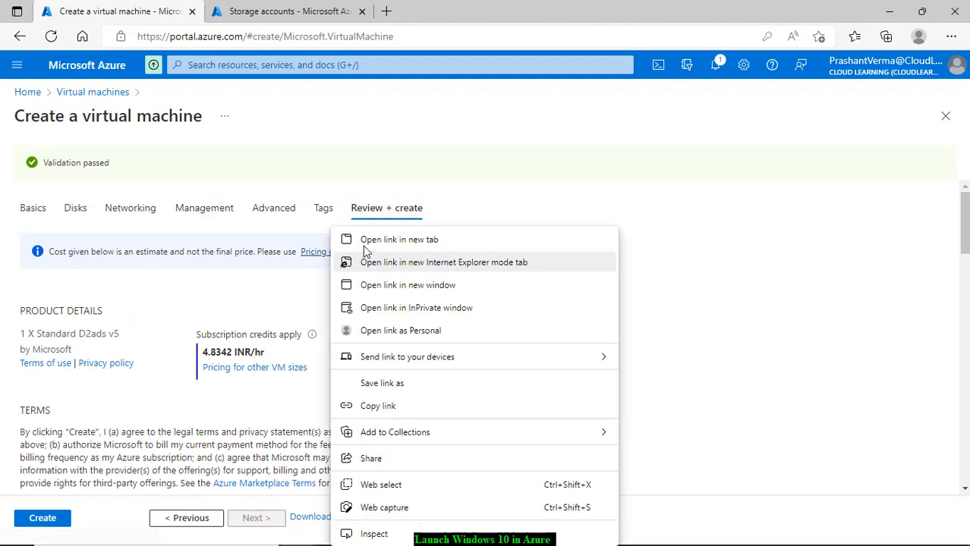
{"action": "left_click", "coordinate": [363, 238]}
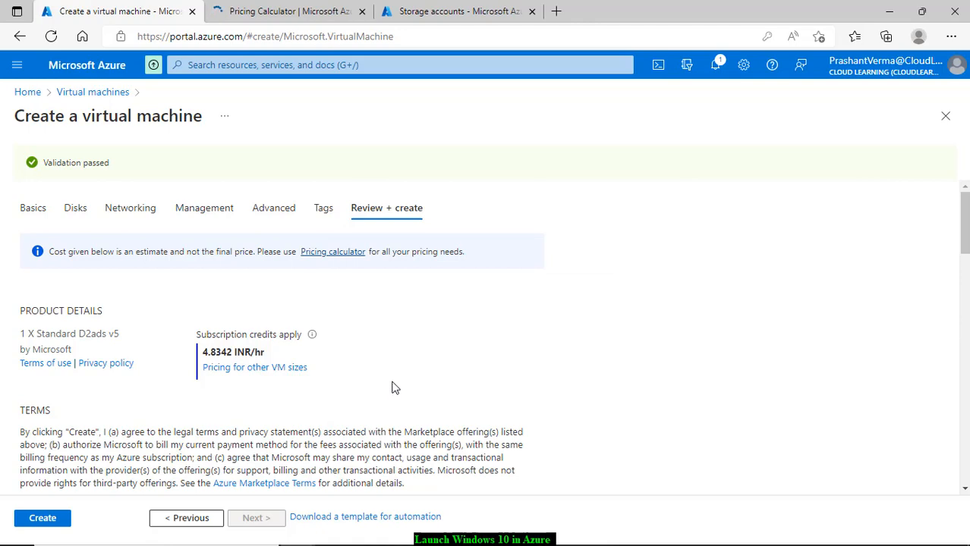
{"action": "scroll", "coordinate": [378, 396], "scroll_direction": "down", "scroll_amount": 10}
{"action": "scroll", "coordinate": [378, 392], "scroll_direction": "down", "scroll_amount": 6}
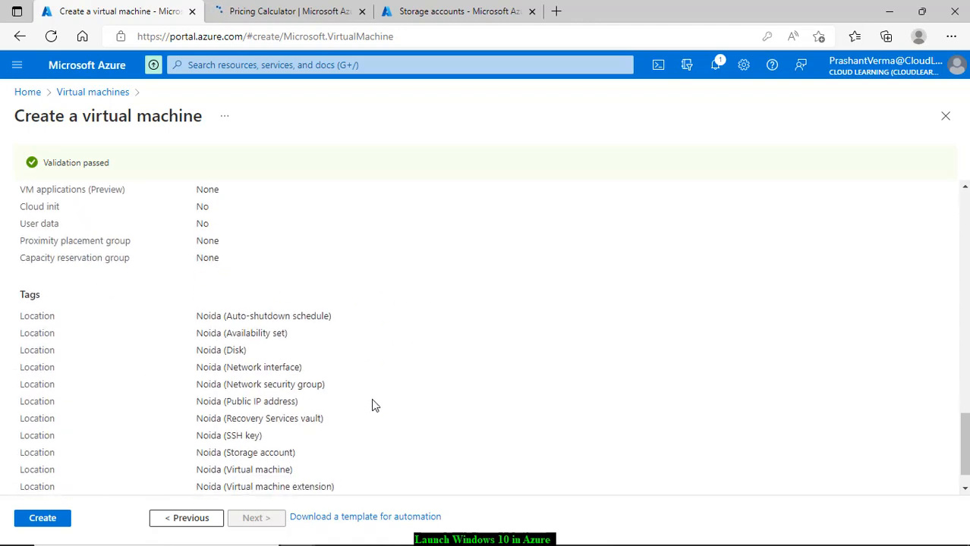
{"action": "left_click", "coordinate": [65, 523]}
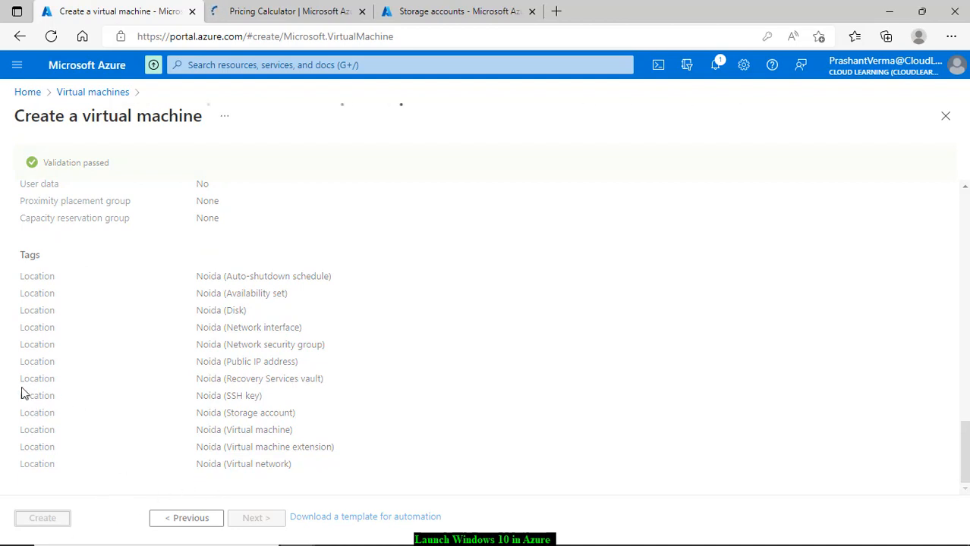
Step: Inspect the operation details of the failed Windows10-ip resource, then close that blade
{"action": "mouse_move", "coordinate": [507, 543]}
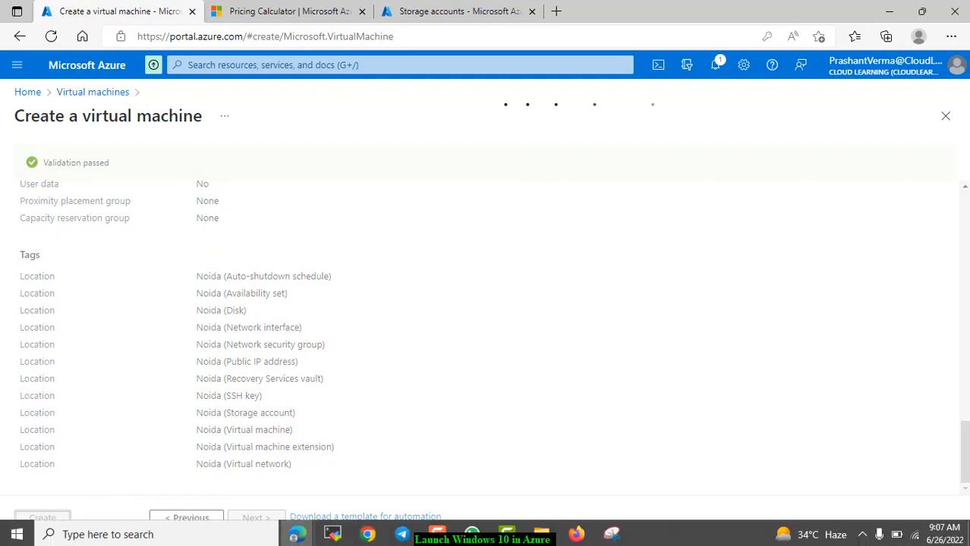
{"action": "mouse_move", "coordinate": [306, 535]}
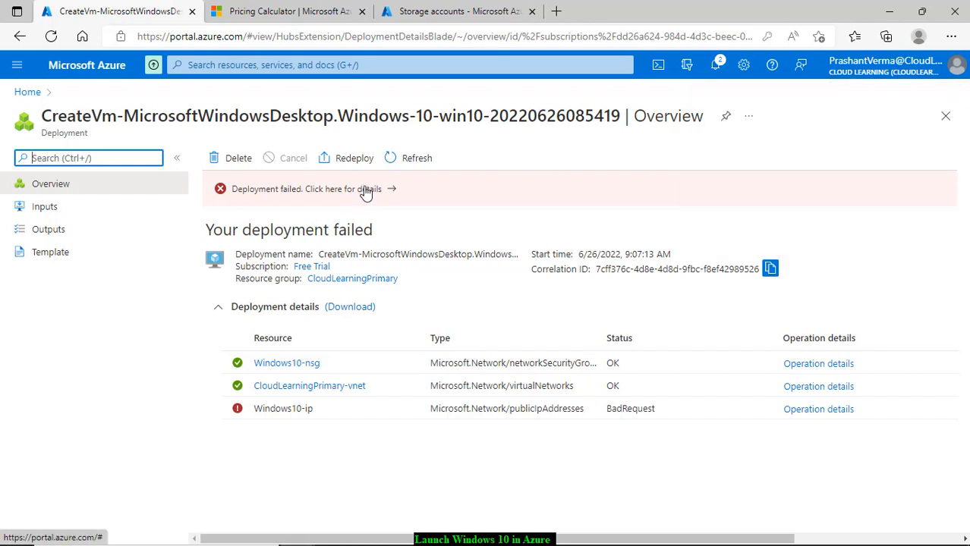
{"action": "left_click", "coordinate": [811, 410]}
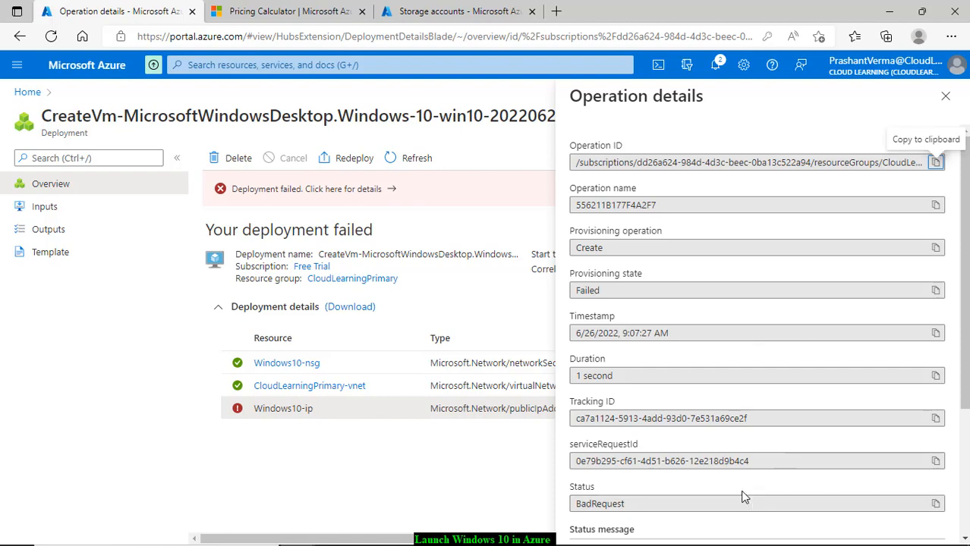
{"action": "scroll", "coordinate": [715, 454], "scroll_direction": "down", "scroll_amount": 4}
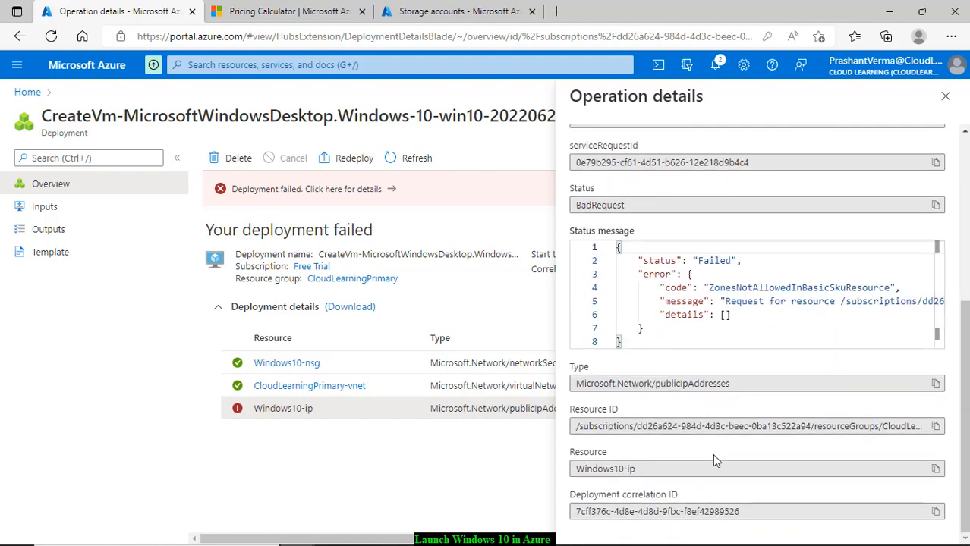
{"action": "scroll", "coordinate": [713, 459], "scroll_direction": "up", "scroll_amount": 4}
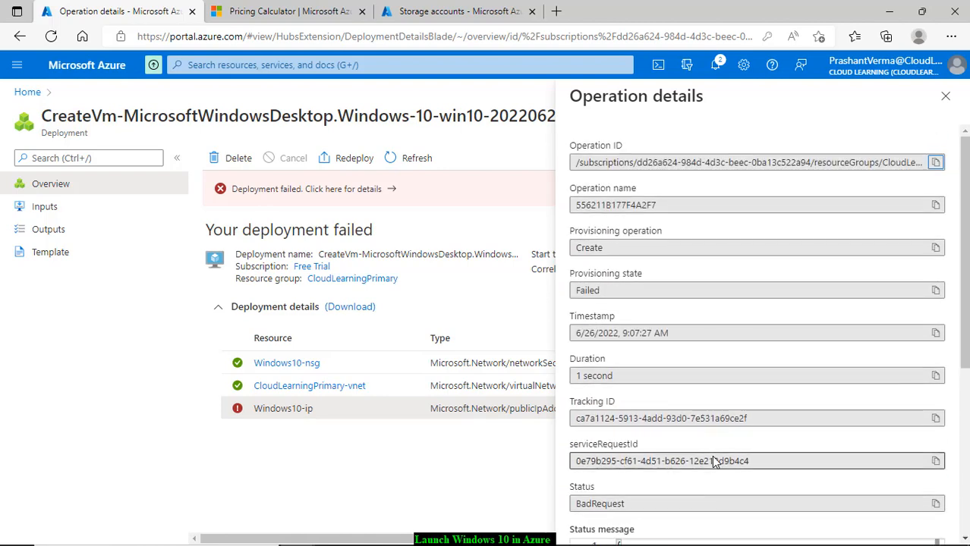
{"action": "left_click", "coordinate": [945, 95]}
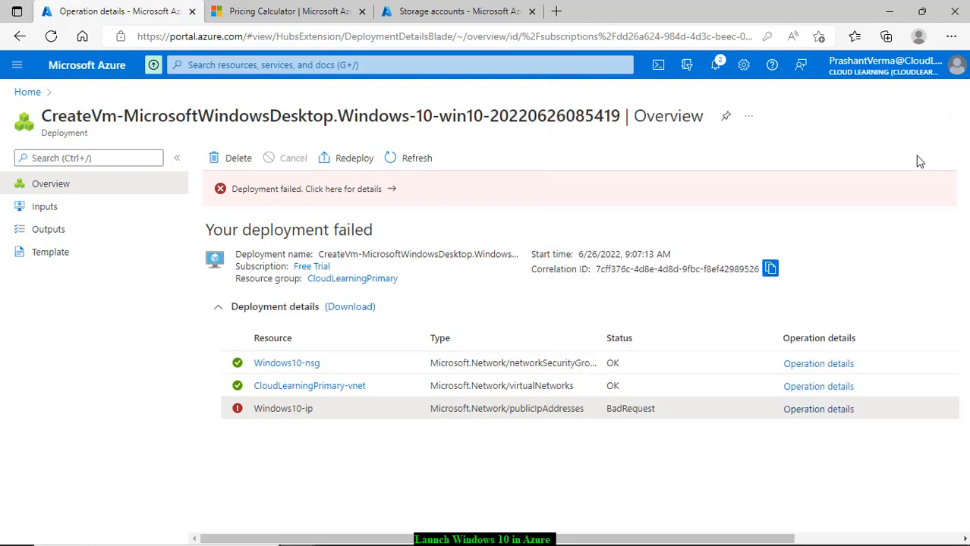
Step: Read the error summary and raw JSON: Basic SKU Windows10-ip isn't allowed in an Availability Zone
{"action": "left_click", "coordinate": [370, 189]}
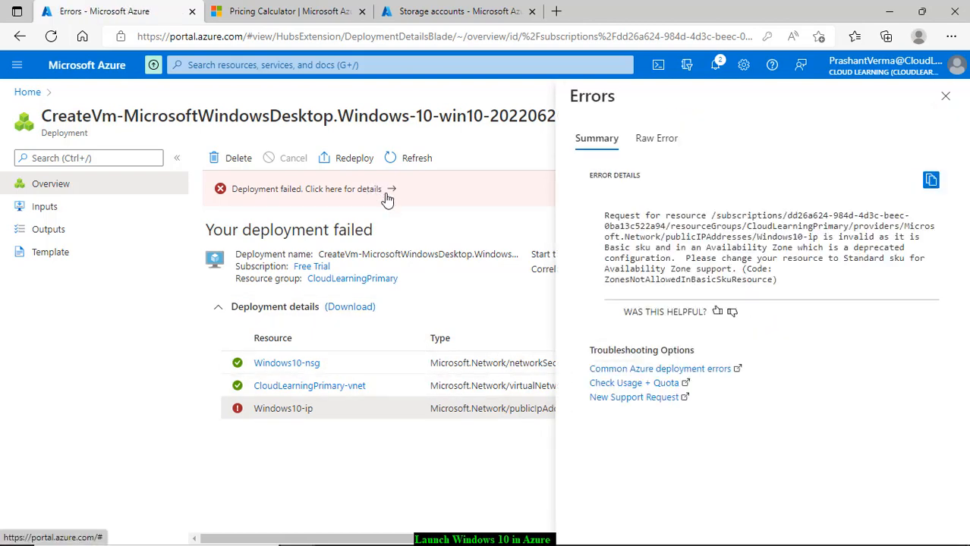
{"action": "left_click", "coordinate": [672, 142]}
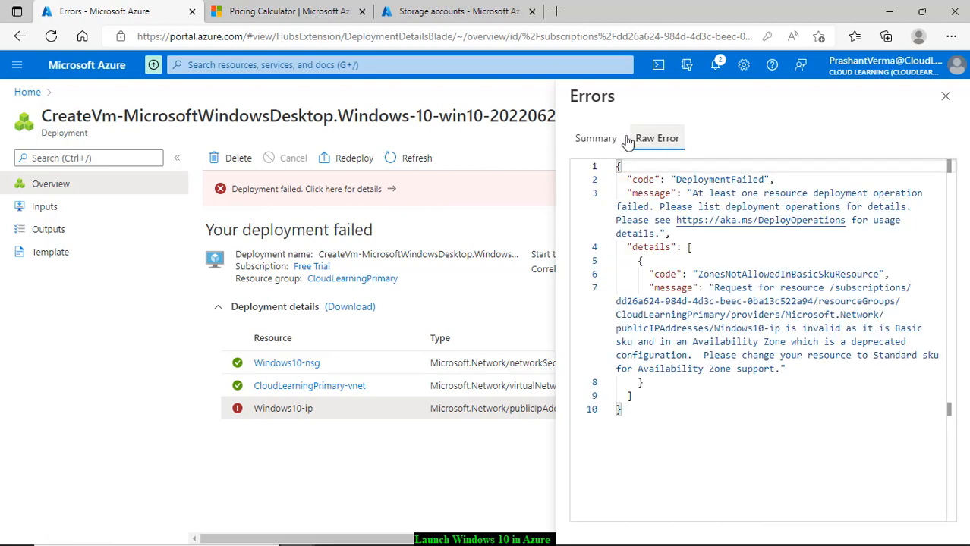
{"action": "left_click", "coordinate": [590, 138]}
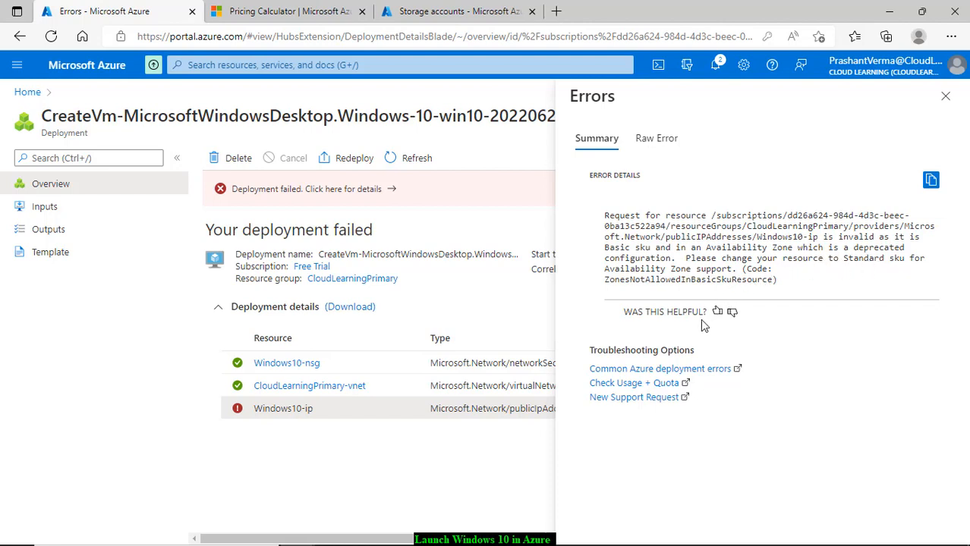
{"action": "left_click", "coordinate": [945, 97]}
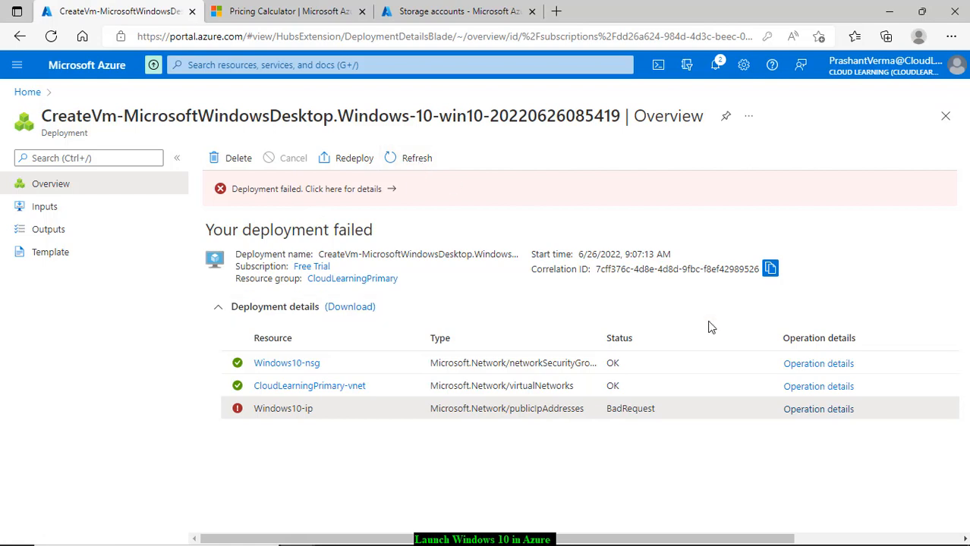
{"action": "left_click", "coordinate": [385, 190]}
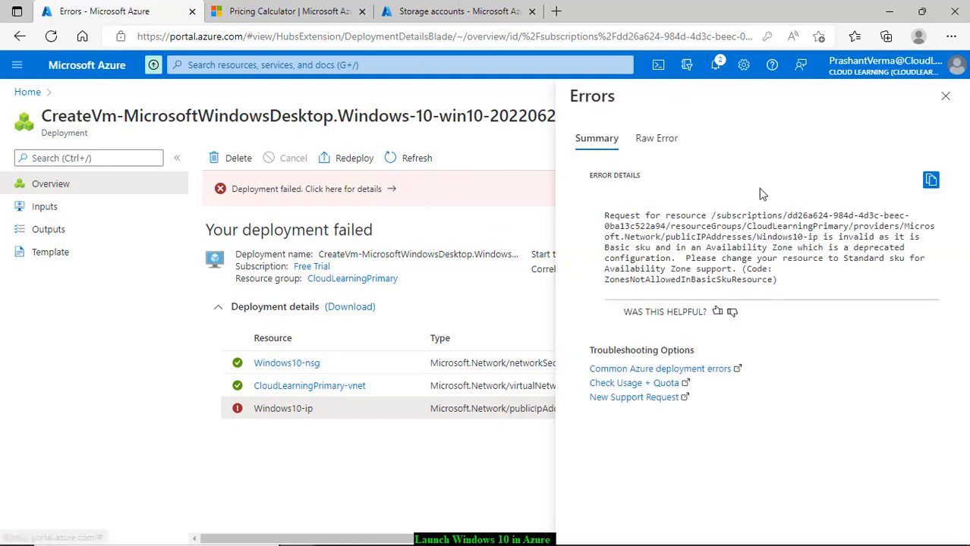
{"action": "left_click", "coordinate": [945, 97]}
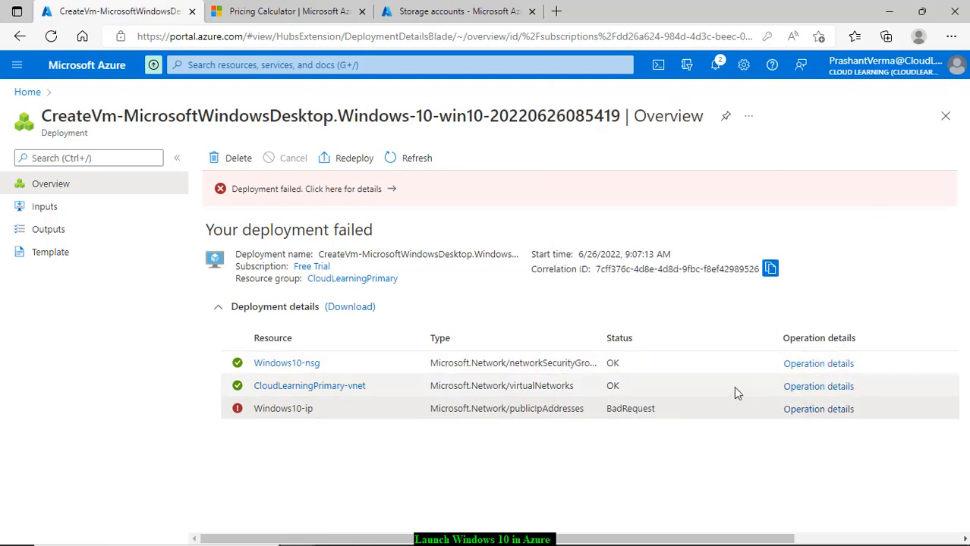
Step: Review the failed deployment's Inputs parameter values and check its Outputs
{"action": "left_click", "coordinate": [40, 210]}
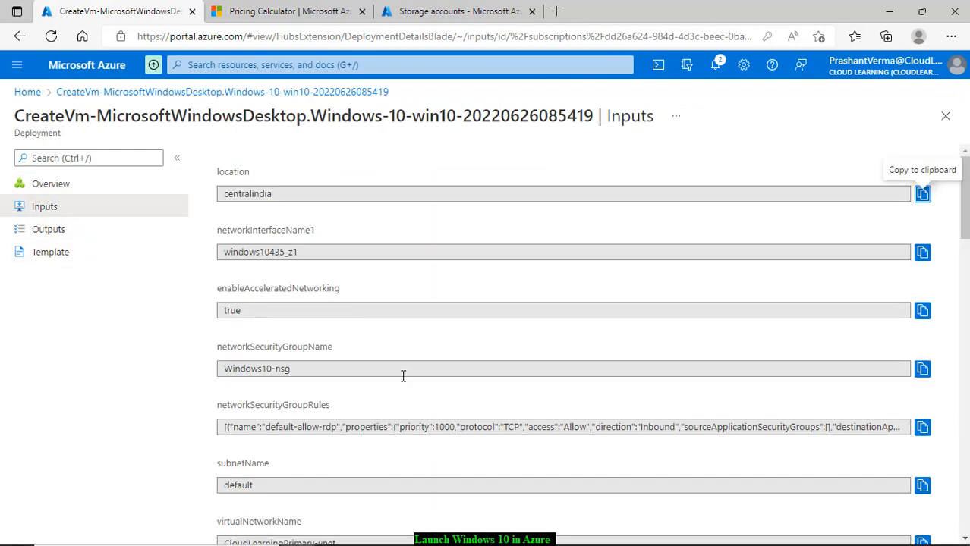
{"action": "scroll", "coordinate": [403, 375], "scroll_direction": "down", "scroll_amount": 3}
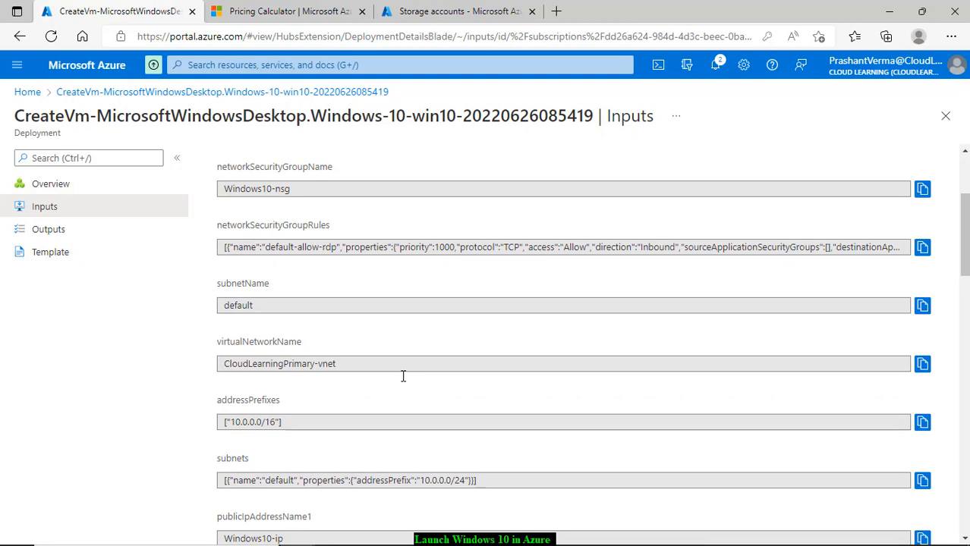
{"action": "scroll", "coordinate": [403, 375], "scroll_direction": "down", "scroll_amount": 2}
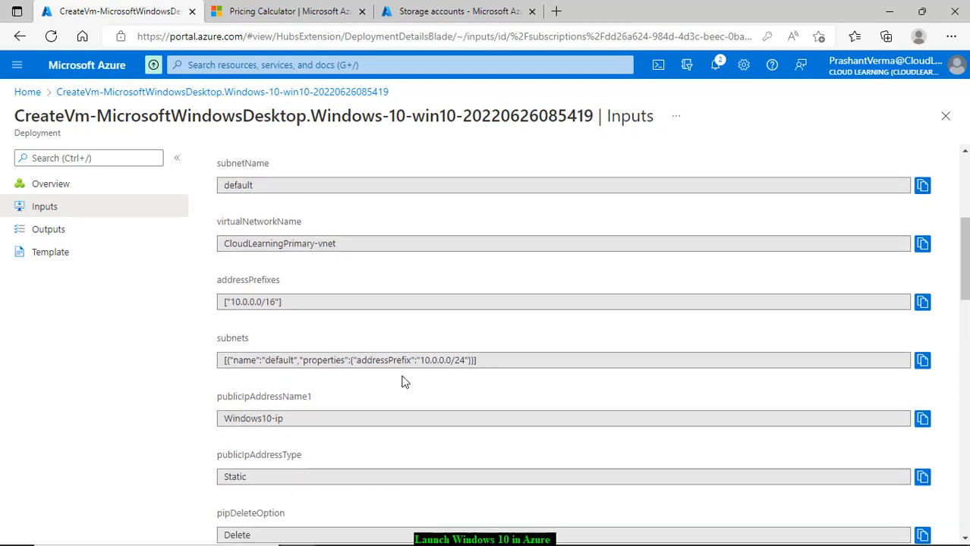
{"action": "scroll", "coordinate": [403, 382], "scroll_direction": "down", "scroll_amount": 10}
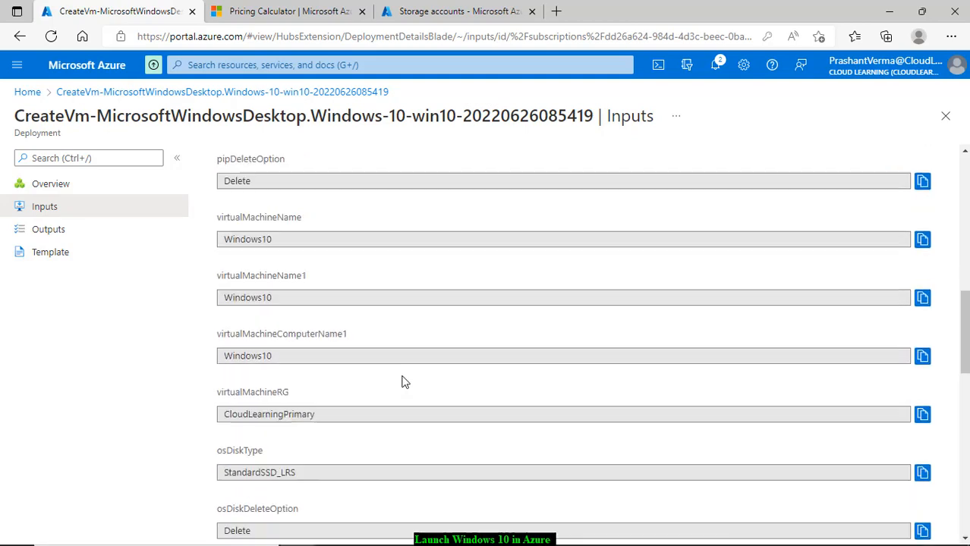
{"action": "left_click", "coordinate": [59, 232]}
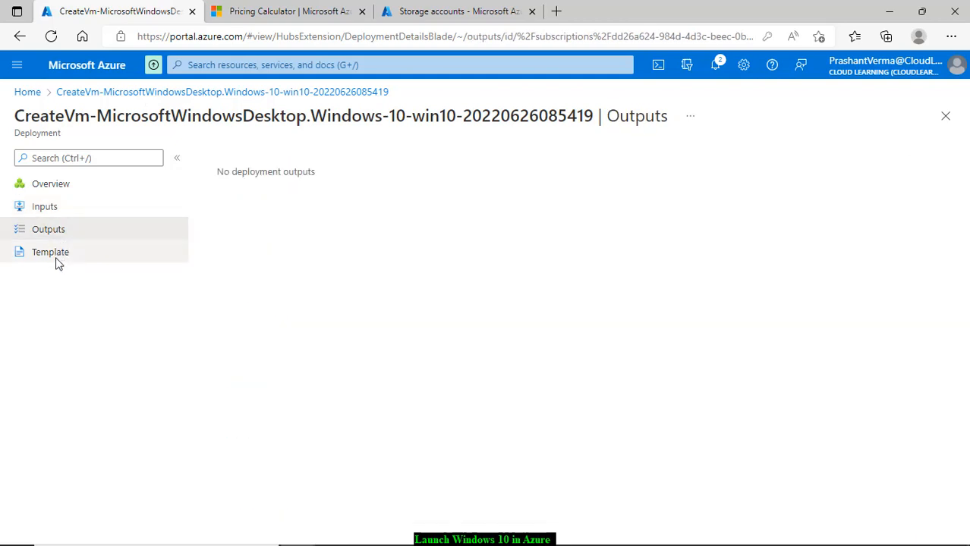
Step: Scroll through the generated JSON template and launch it as a new custom deployment
{"action": "left_click", "coordinate": [55, 256]}
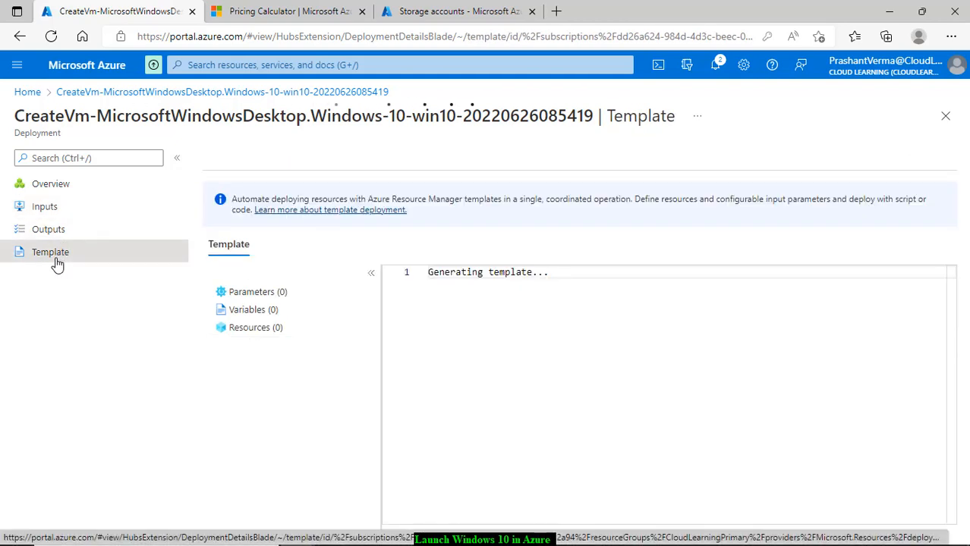
{"action": "scroll", "coordinate": [667, 402], "scroll_direction": "down", "scroll_amount": 10}
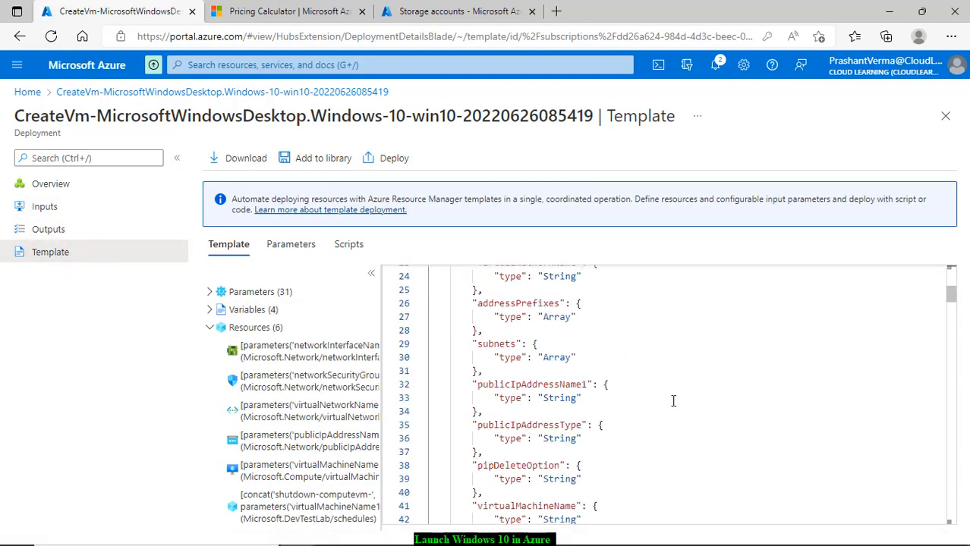
{"action": "scroll", "coordinate": [665, 399], "scroll_direction": "down", "scroll_amount": 4}
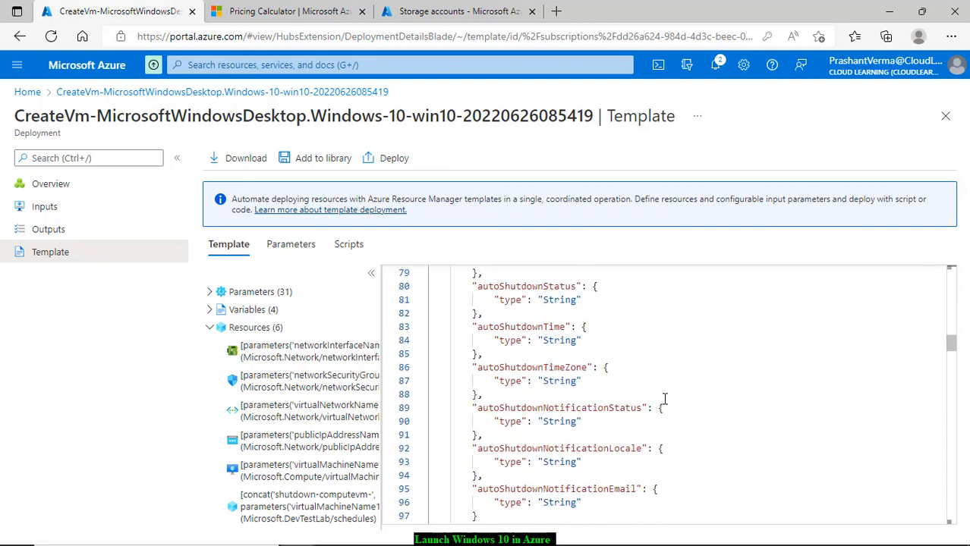
{"action": "scroll", "coordinate": [665, 399], "scroll_direction": "down", "scroll_amount": 2}
{"action": "scroll", "coordinate": [570, 445], "scroll_direction": "down", "scroll_amount": 1}
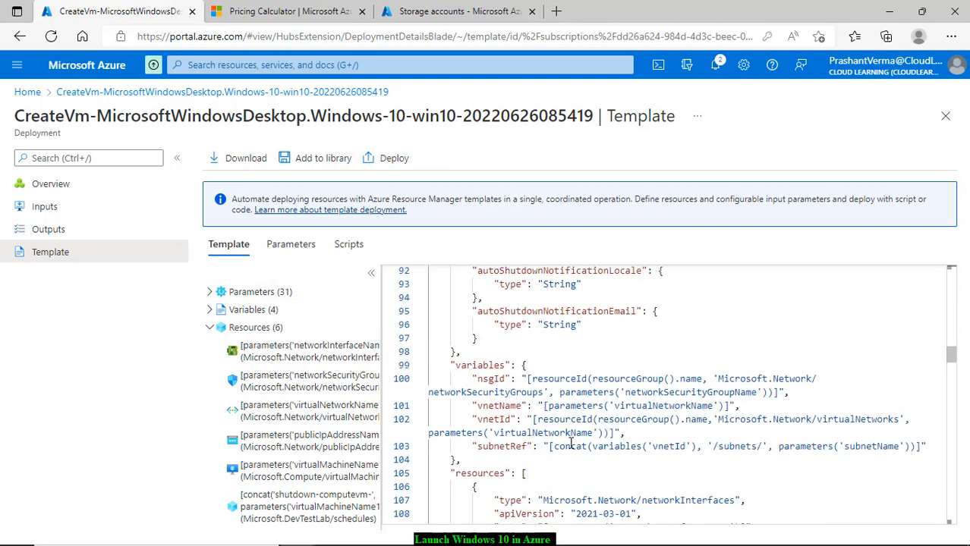
{"action": "scroll", "coordinate": [570, 445], "scroll_direction": "down", "scroll_amount": 2}
{"action": "scroll", "coordinate": [627, 427], "scroll_direction": "down", "scroll_amount": 2}
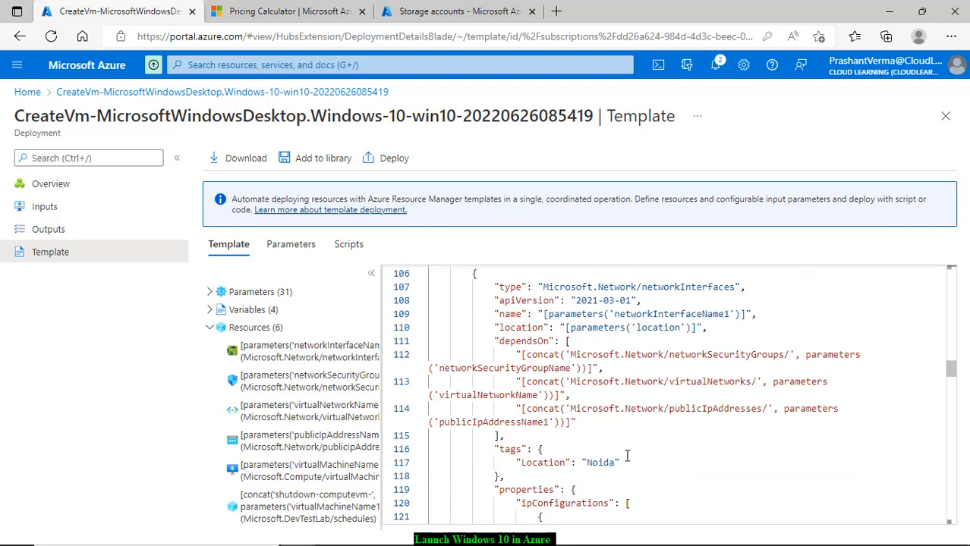
{"action": "scroll", "coordinate": [630, 455], "scroll_direction": "down", "scroll_amount": 1}
{"action": "scroll", "coordinate": [904, 341], "scroll_direction": "down", "scroll_amount": 7}
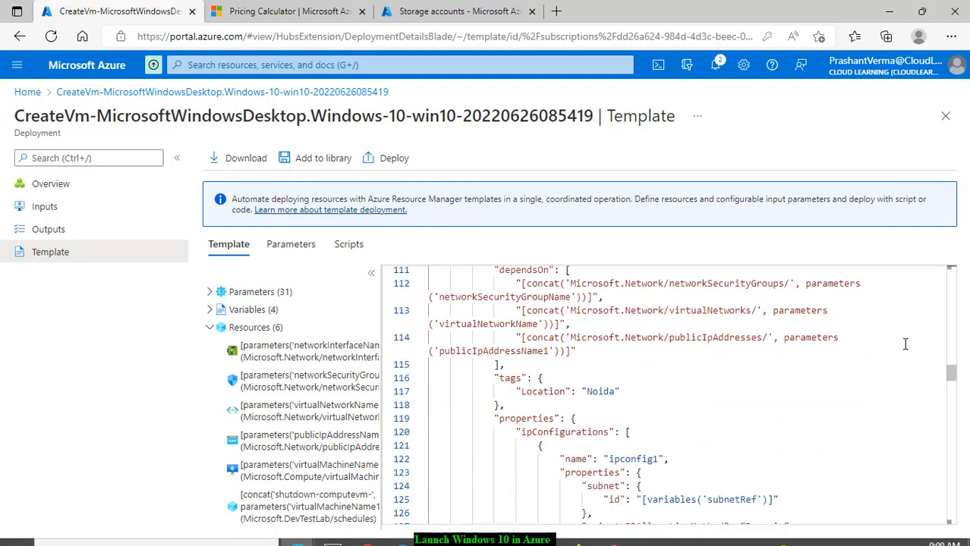
{"action": "scroll", "coordinate": [839, 359], "scroll_direction": "down", "scroll_amount": 15}
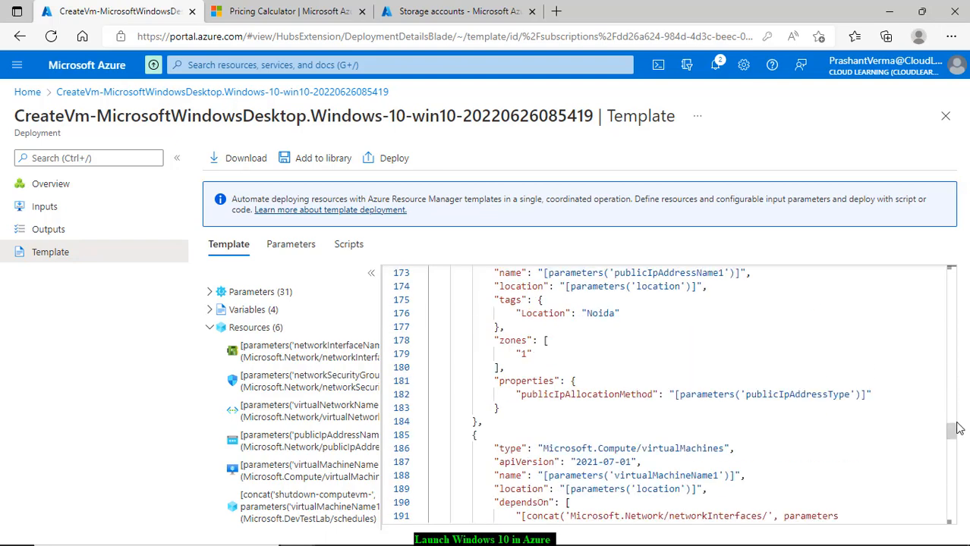
{"action": "left_click_drag", "start_coordinate": [953, 430], "coordinate": [945, 329]}
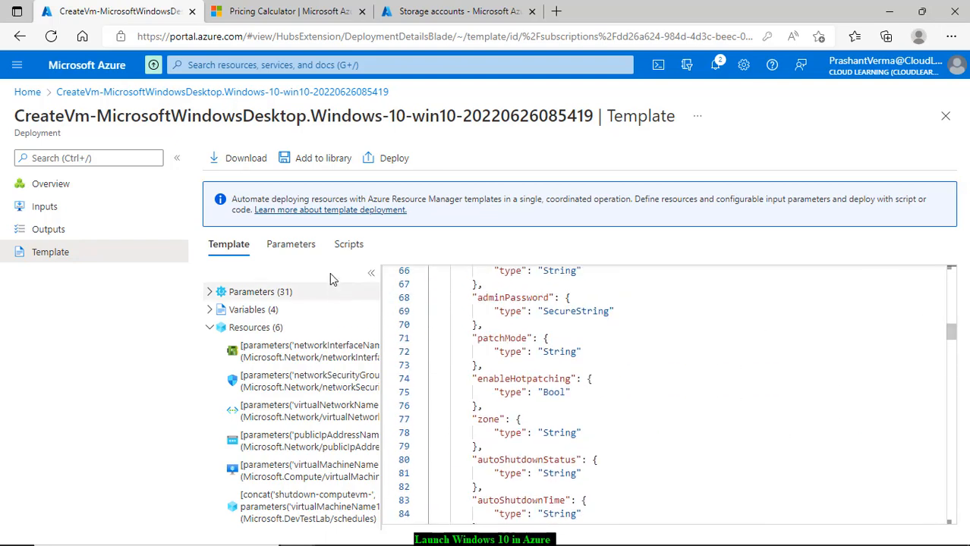
{"action": "left_click", "coordinate": [371, 165]}
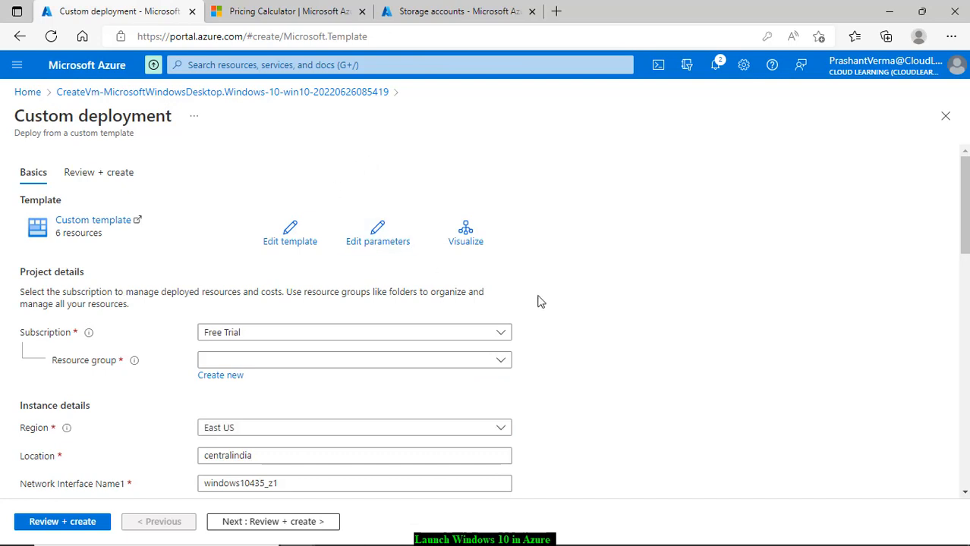
Step: Put the custom deployment in the CloudLearningPrimary resource group
{"action": "scroll", "coordinate": [539, 302], "scroll_direction": "down", "scroll_amount": 2}
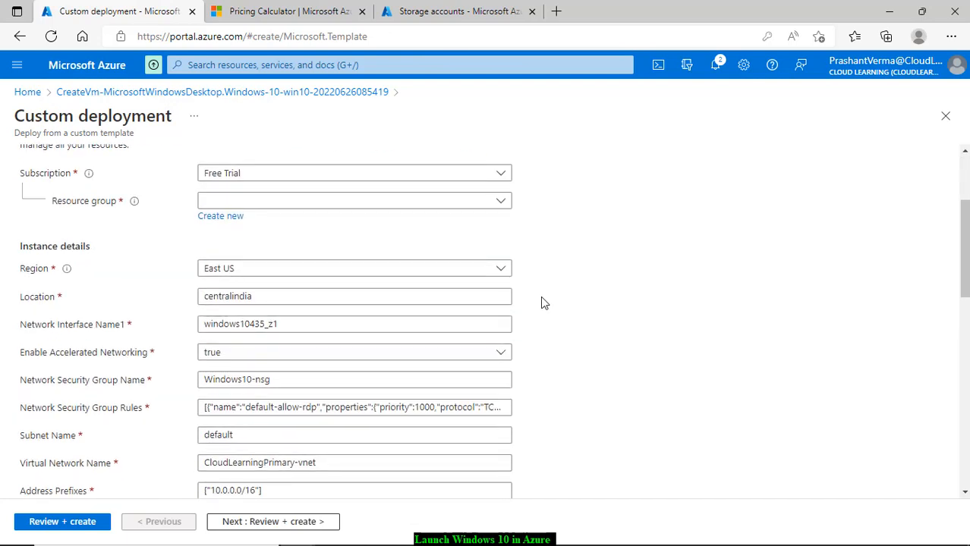
{"action": "left_click", "coordinate": [230, 201]}
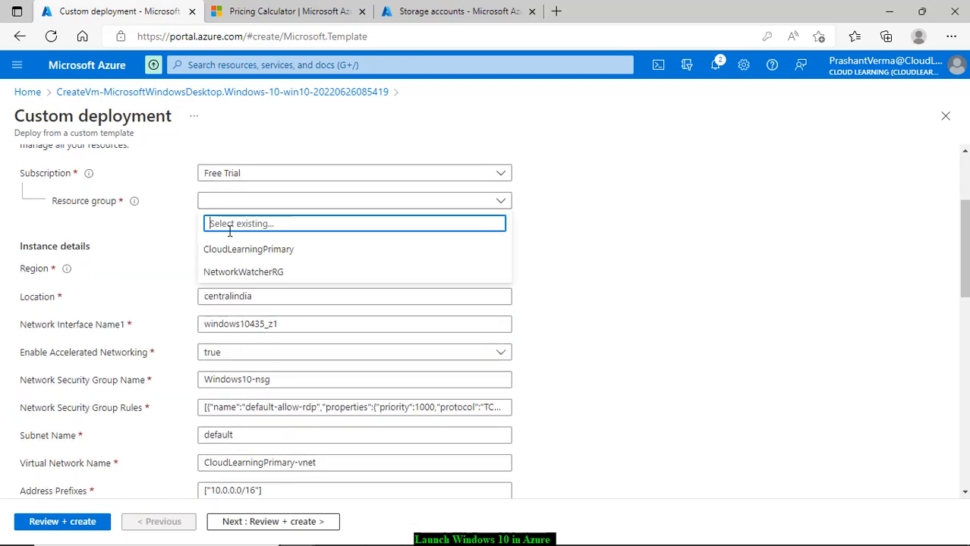
{"action": "left_click", "coordinate": [235, 255]}
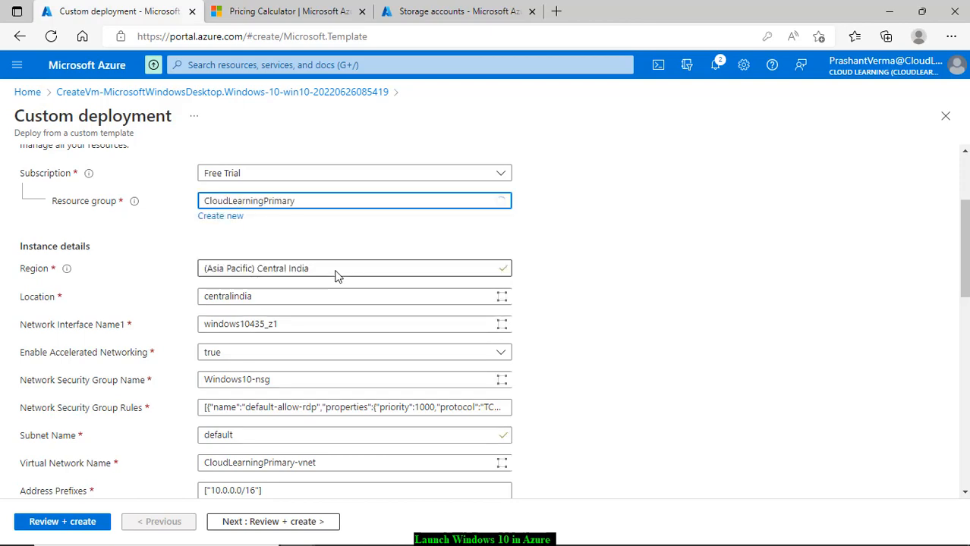
Step: Review the prefilled deployment parameters down to the public IP name Windows10-ip
{"action": "scroll", "coordinate": [336, 271], "scroll_direction": "down", "scroll_amount": 1}
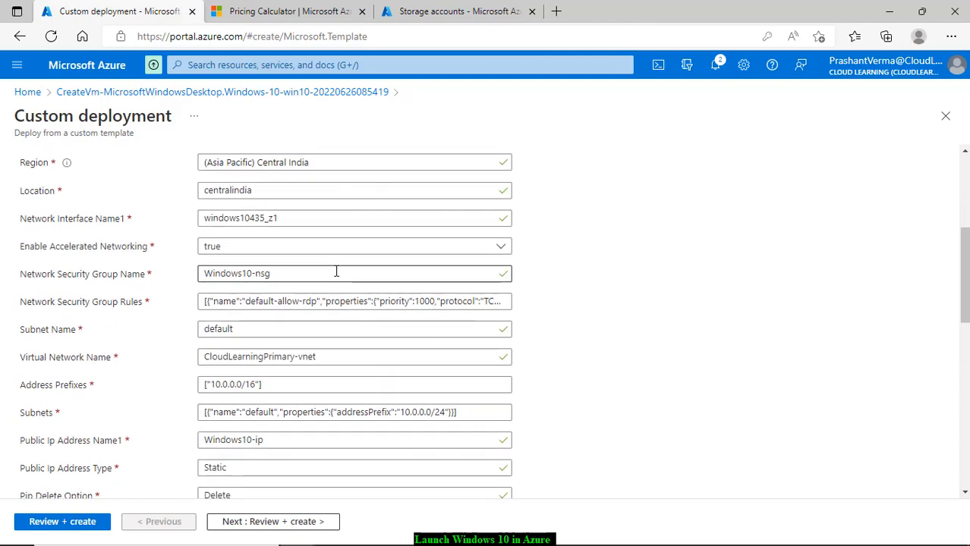
{"action": "scroll", "coordinate": [337, 271], "scroll_direction": "down", "scroll_amount": 1}
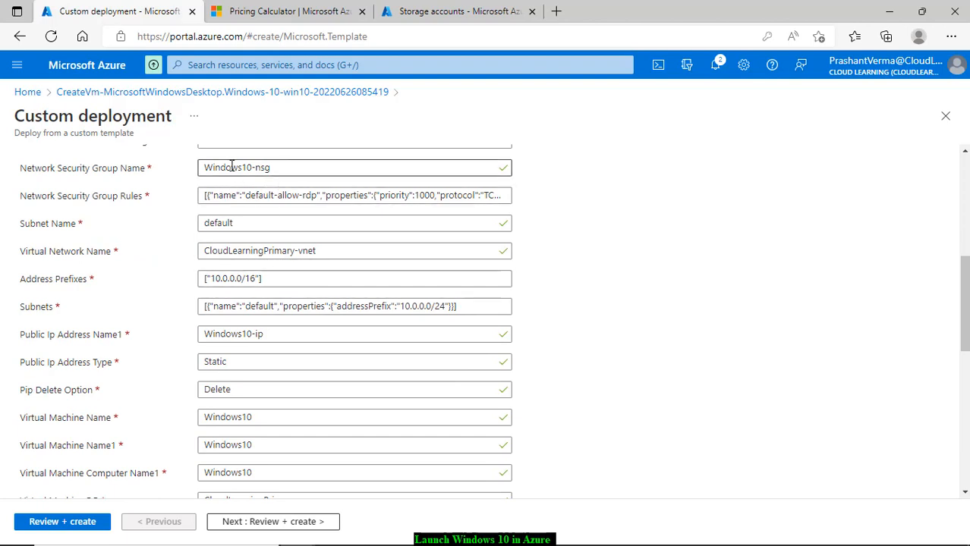
{"action": "scroll", "coordinate": [304, 274], "scroll_direction": "down", "scroll_amount": 1}
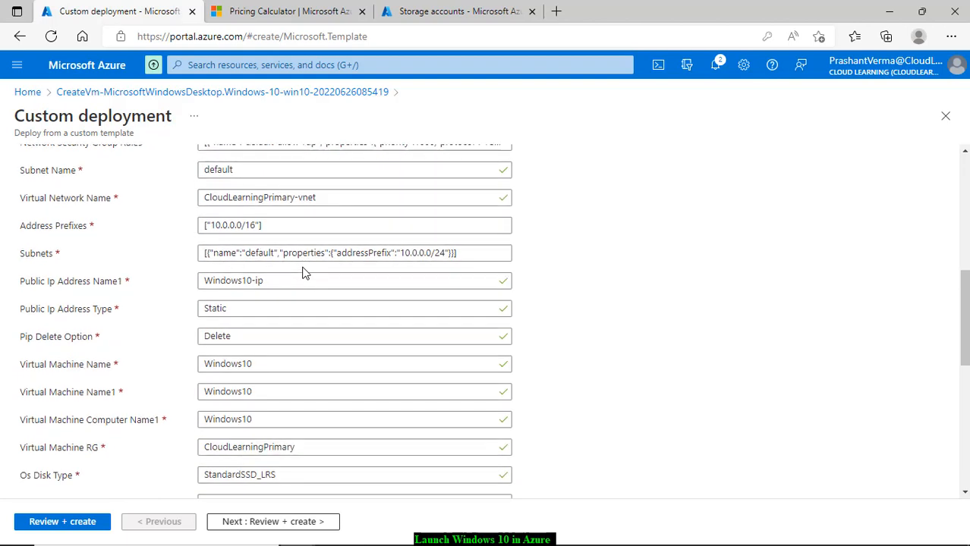
{"action": "scroll", "coordinate": [315, 275], "scroll_direction": "down", "scroll_amount": 1}
{"action": "scroll", "coordinate": [315, 275], "scroll_direction": "down", "scroll_amount": 2}
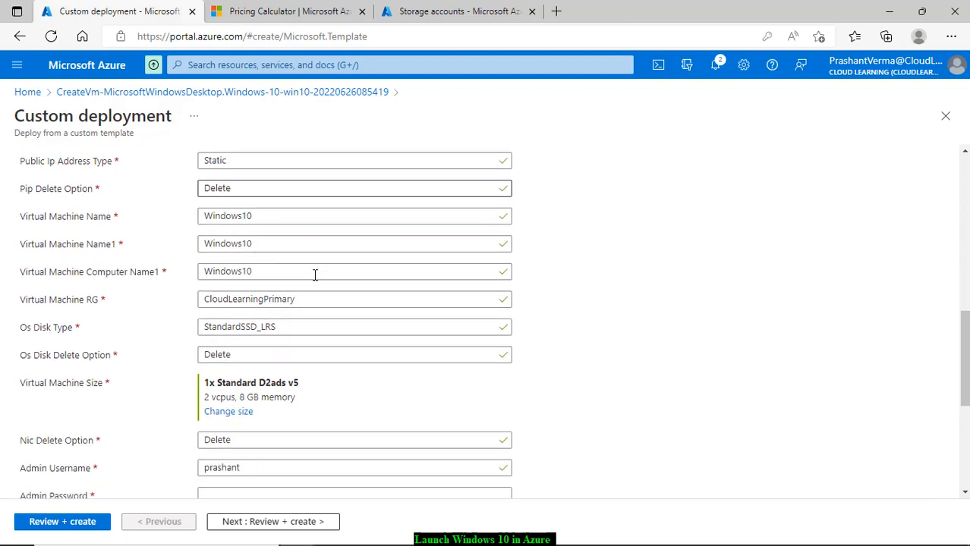
{"action": "scroll", "coordinate": [316, 281], "scroll_direction": "down", "scroll_amount": 5}
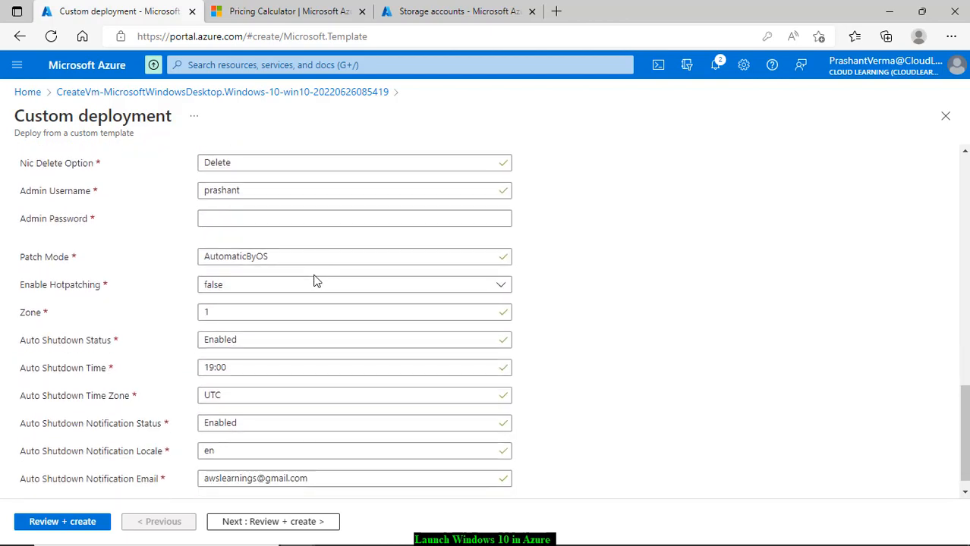
{"action": "scroll", "coordinate": [316, 282], "scroll_direction": "up", "scroll_amount": 8}
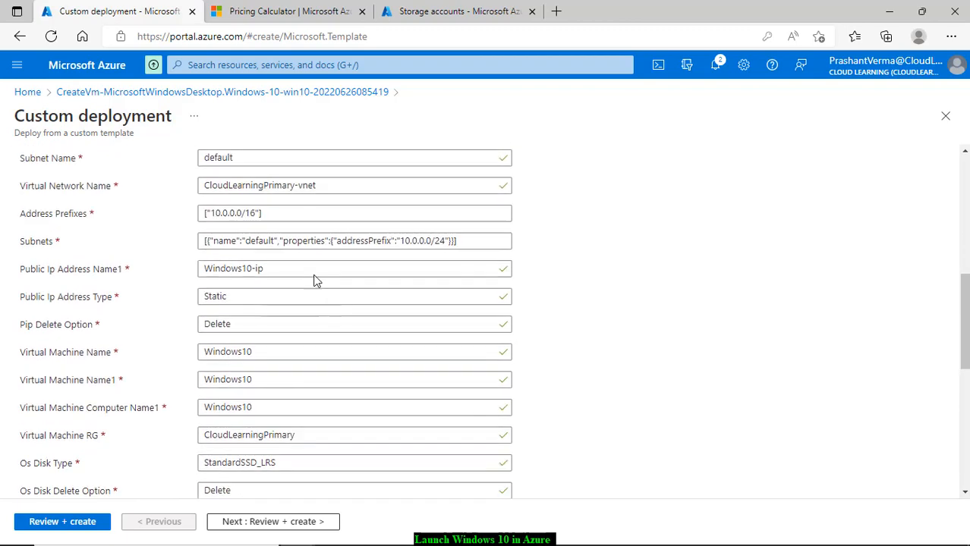
{"action": "scroll", "coordinate": [316, 282], "scroll_direction": "up", "scroll_amount": 4}
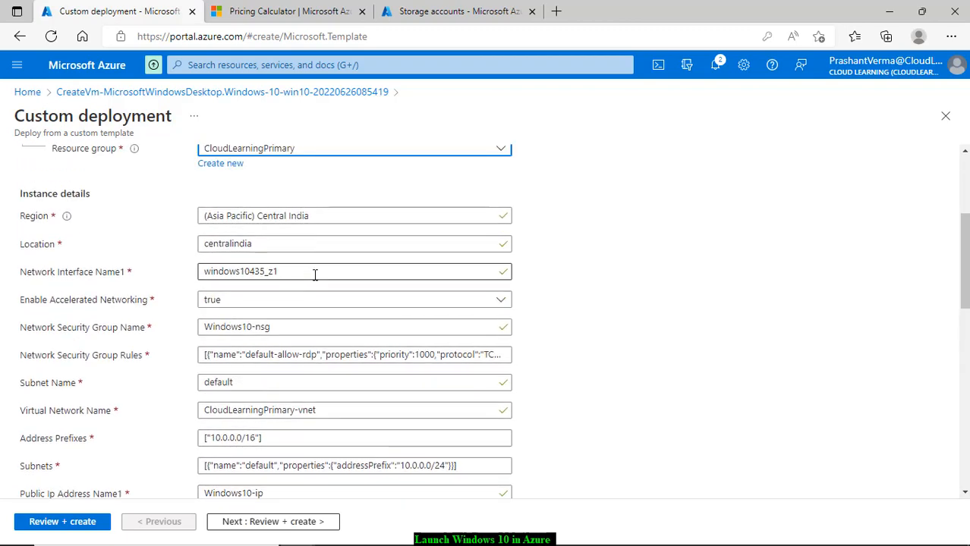
{"action": "scroll", "coordinate": [315, 275], "scroll_direction": "down", "scroll_amount": 5}
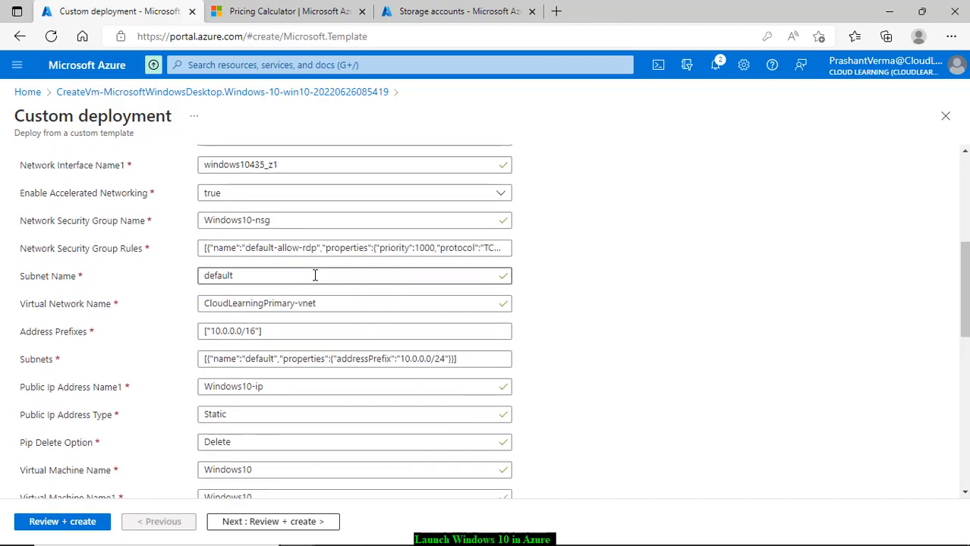
{"action": "scroll", "coordinate": [315, 275], "scroll_direction": "down", "scroll_amount": 7}
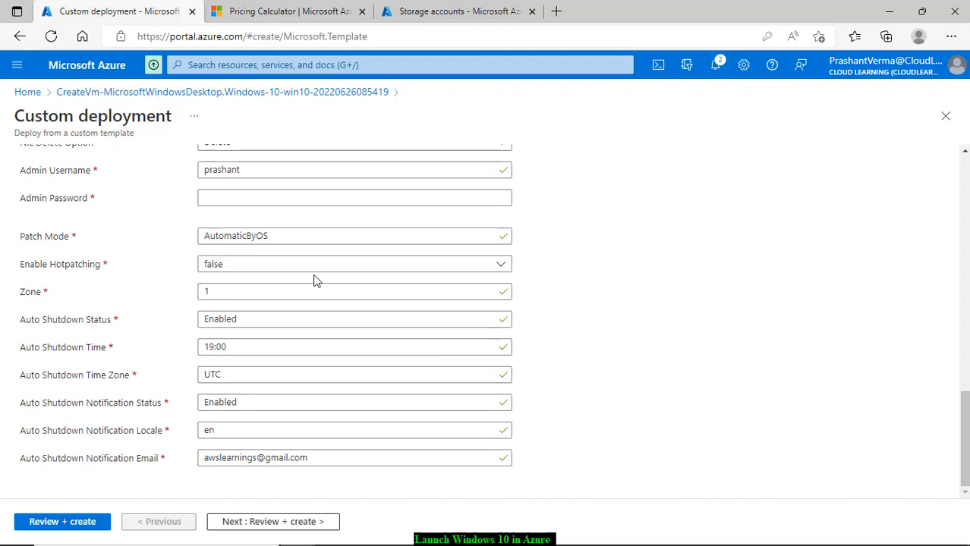
{"action": "scroll", "coordinate": [317, 281], "scroll_direction": "up", "scroll_amount": 10}
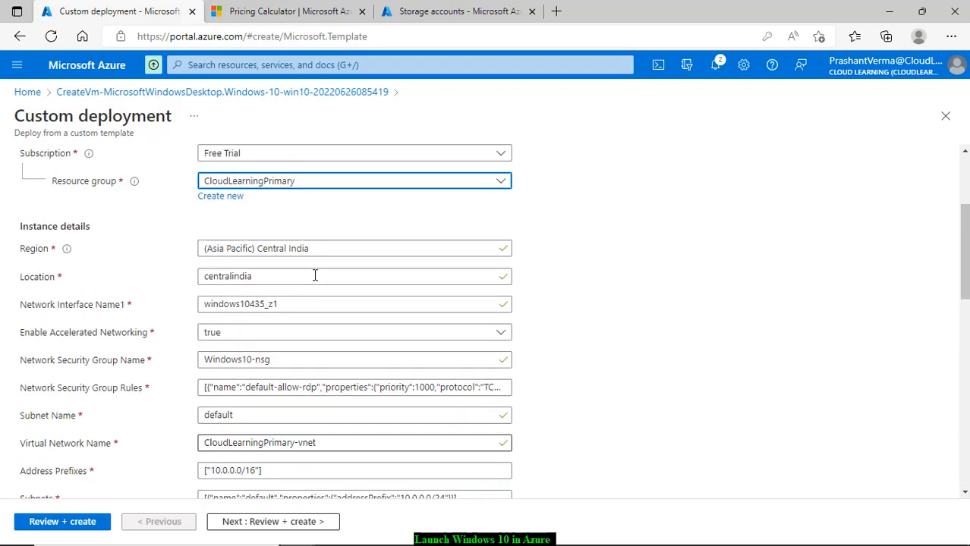
{"action": "scroll", "coordinate": [315, 275], "scroll_direction": "up", "scroll_amount": 3}
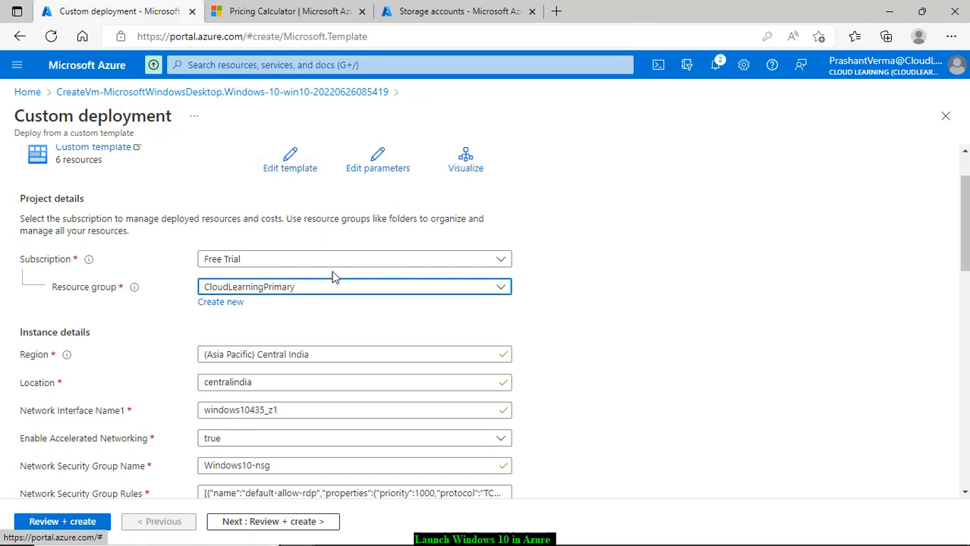
{"action": "scroll", "coordinate": [346, 310], "scroll_direction": "down", "scroll_amount": 2}
{"action": "scroll", "coordinate": [347, 311], "scroll_direction": "down", "scroll_amount": 5}
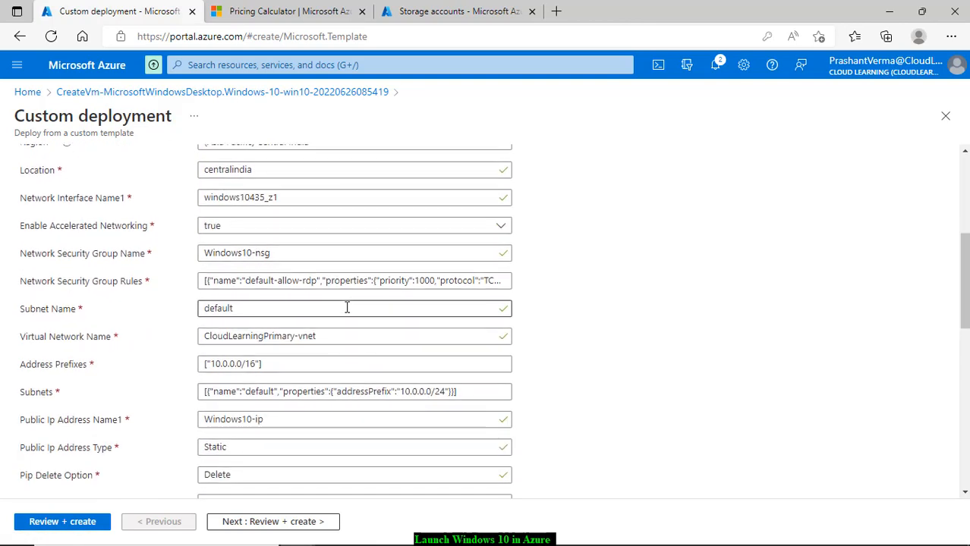
{"action": "scroll", "coordinate": [841, 422], "scroll_direction": "down", "scroll_amount": 8}
{"action": "scroll", "coordinate": [803, 396], "scroll_direction": "up", "scroll_amount": 8}
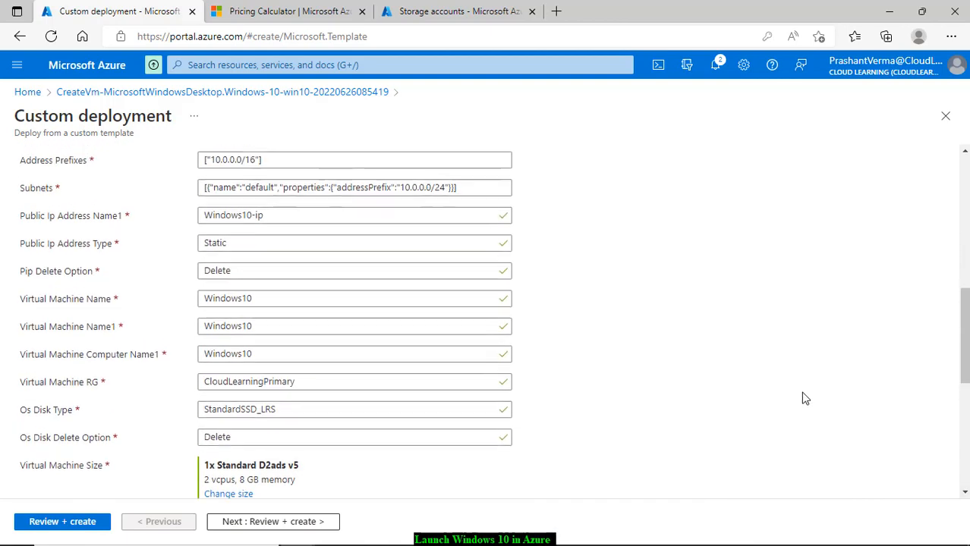
{"action": "scroll", "coordinate": [767, 397], "scroll_direction": "up", "scroll_amount": 4}
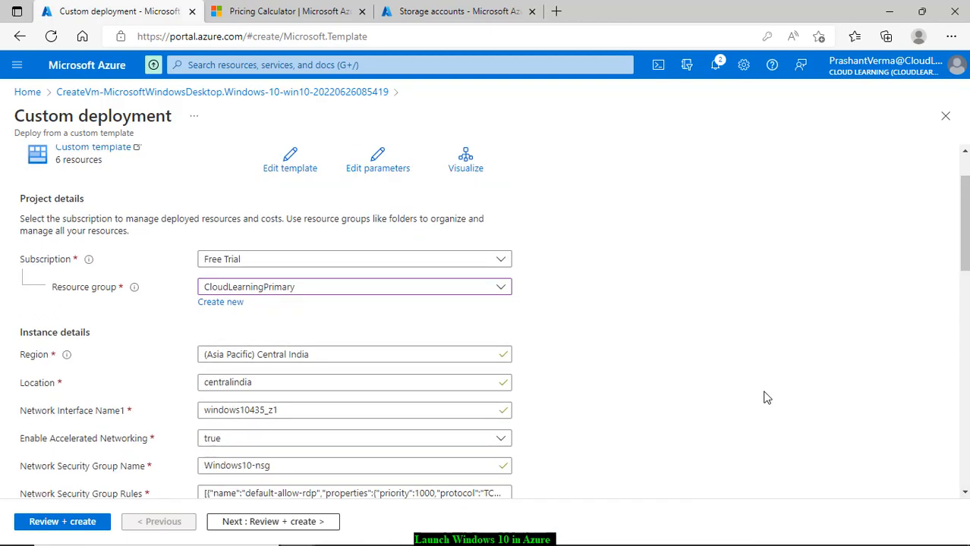
{"action": "scroll", "coordinate": [767, 398], "scroll_direction": "down", "scroll_amount": 3}
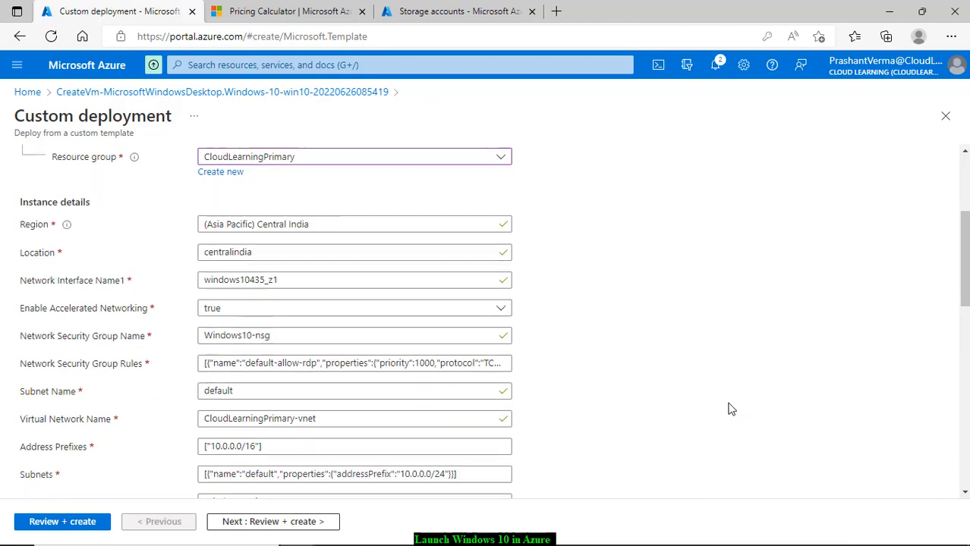
{"action": "scroll", "coordinate": [731, 410], "scroll_direction": "down", "scroll_amount": 3}
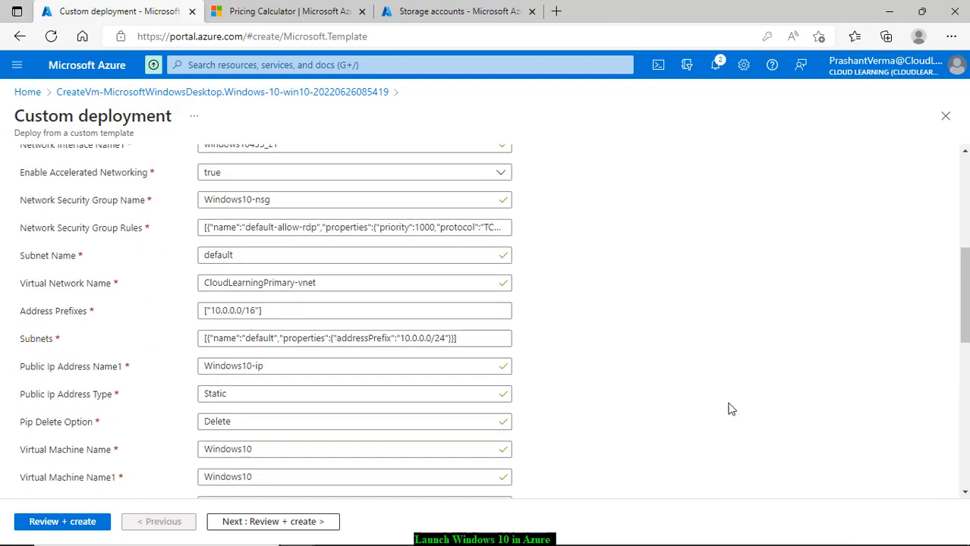
{"action": "left_click", "coordinate": [263, 367]}
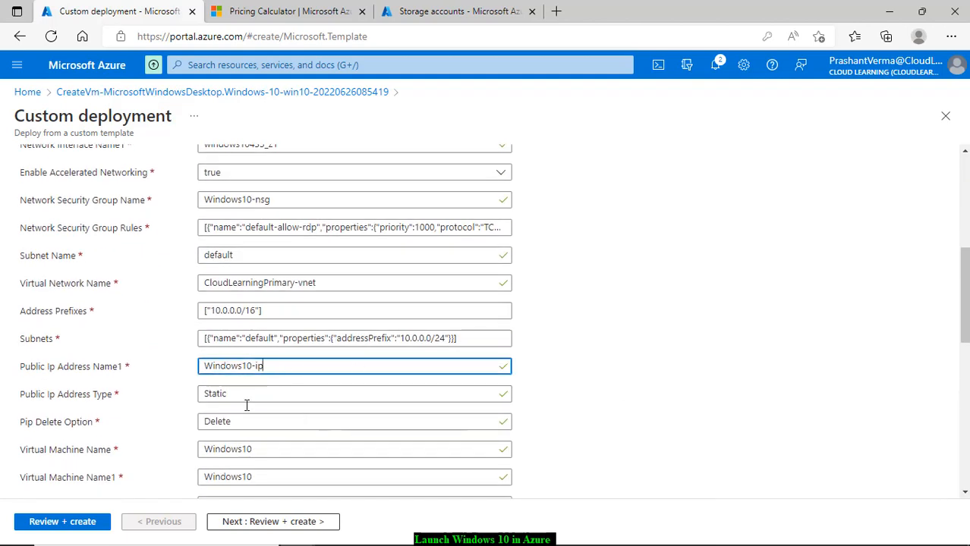
Step: Validate the deployment, note it fails on missing adminPassword, and return to Home
{"action": "left_click", "coordinate": [76, 524]}
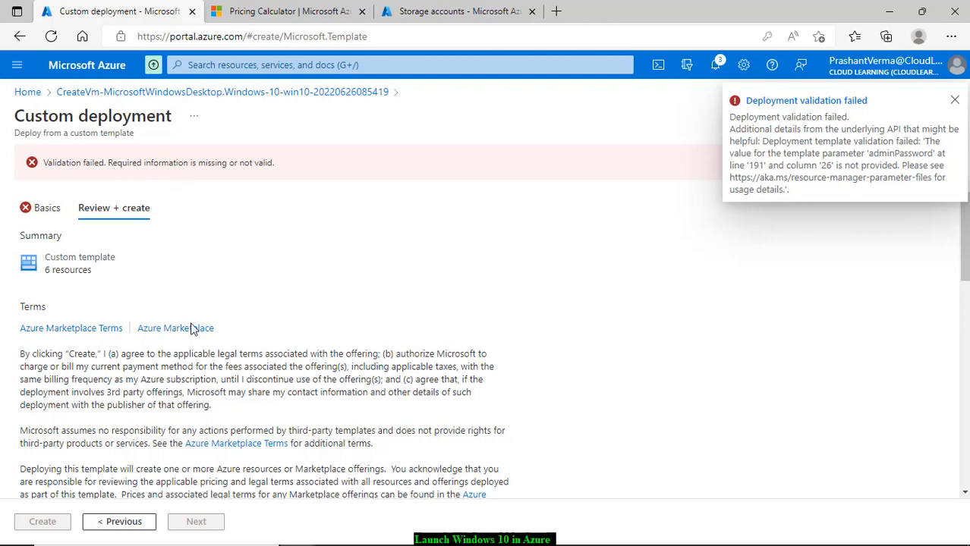
{"action": "scroll", "coordinate": [142, 430], "scroll_direction": "down", "scroll_amount": 6}
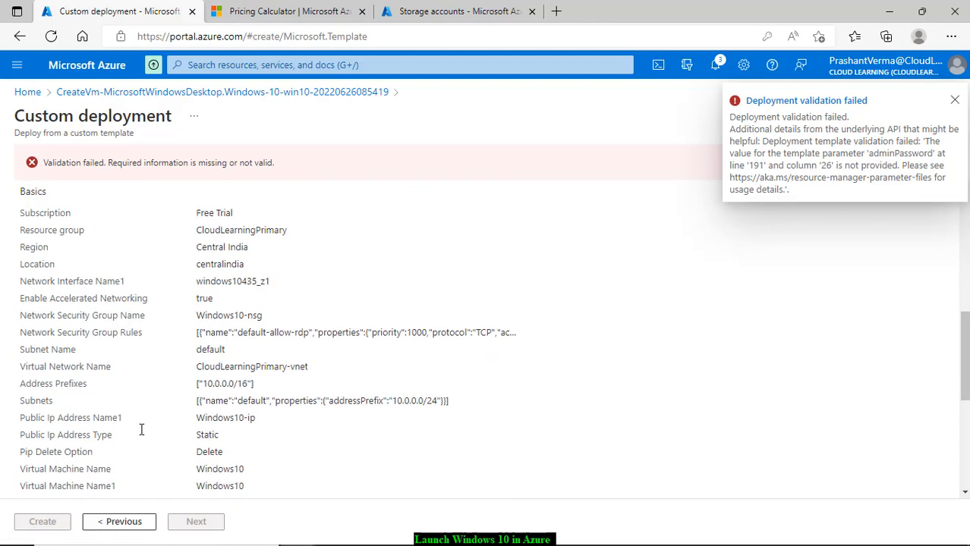
{"action": "scroll", "coordinate": [144, 431], "scroll_direction": "down", "scroll_amount": 4}
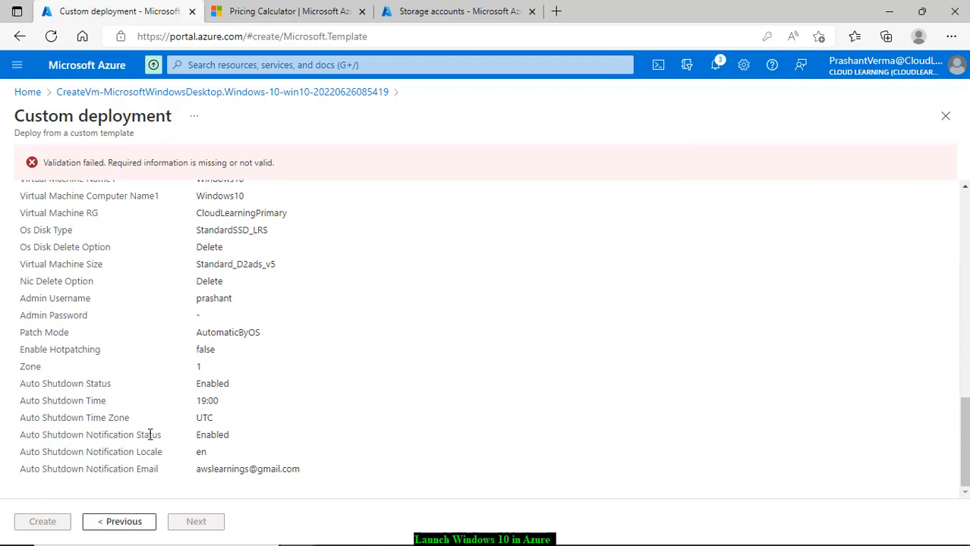
{"action": "scroll", "coordinate": [150, 434], "scroll_direction": "up", "scroll_amount": 8}
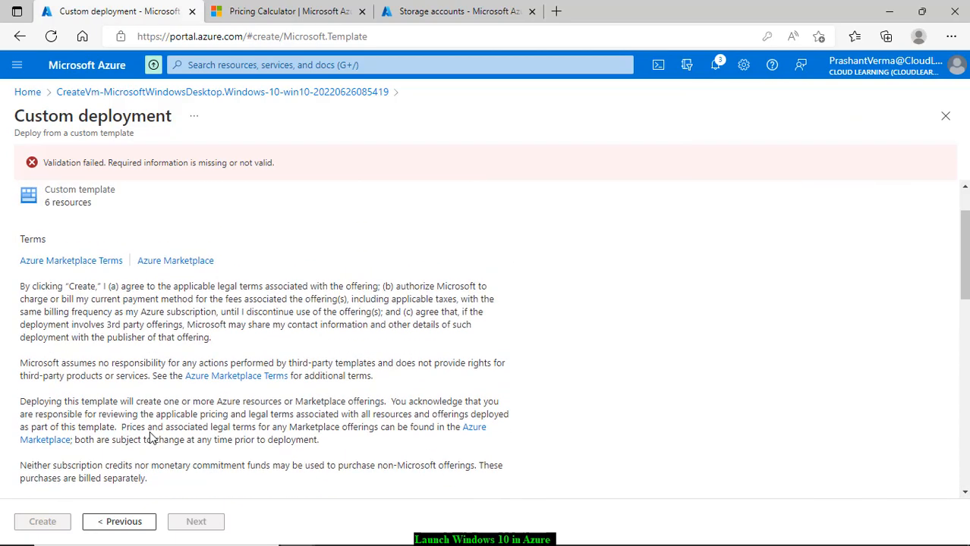
{"action": "left_click", "coordinate": [31, 169]}
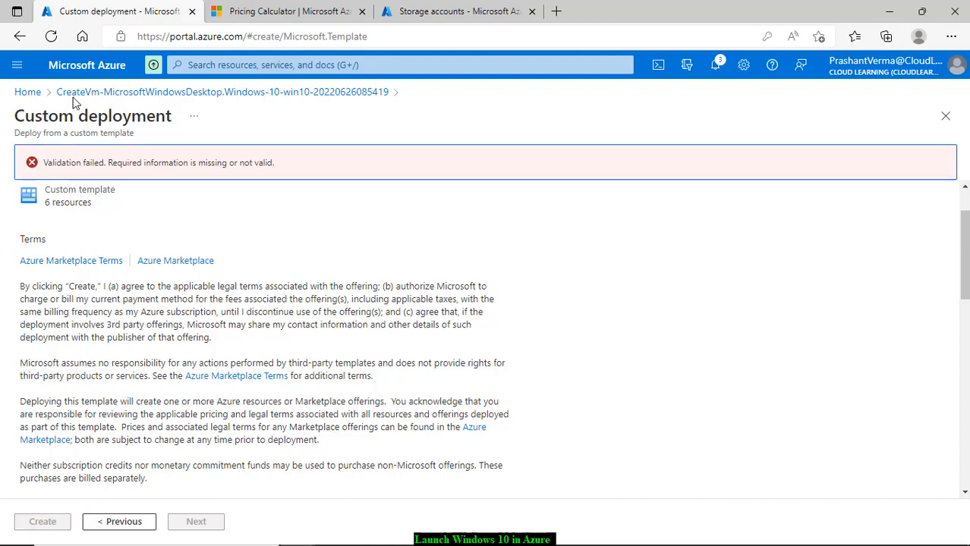
{"action": "left_click", "coordinate": [27, 92]}
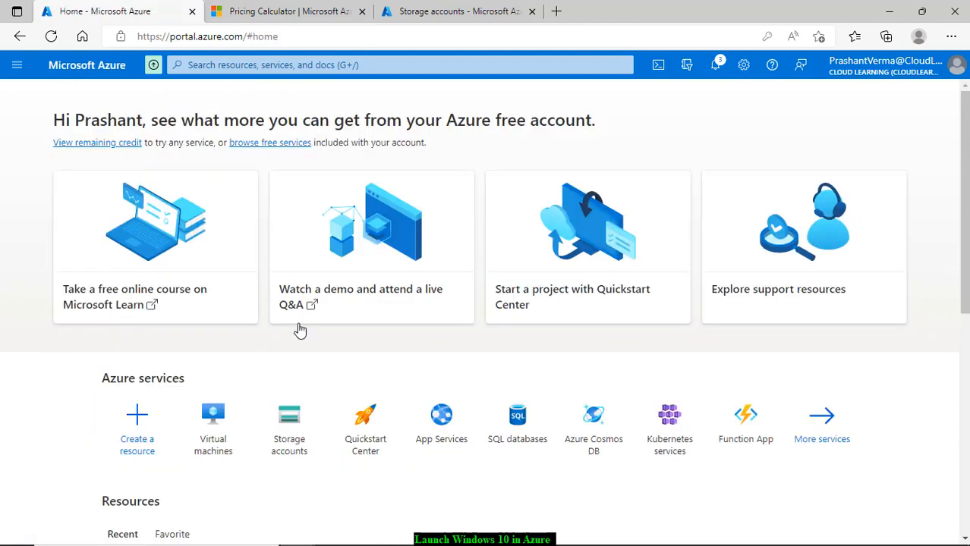
Step: Start a new Azure virtual machine from the empty Virtual machines list
{"action": "left_click", "coordinate": [216, 445]}
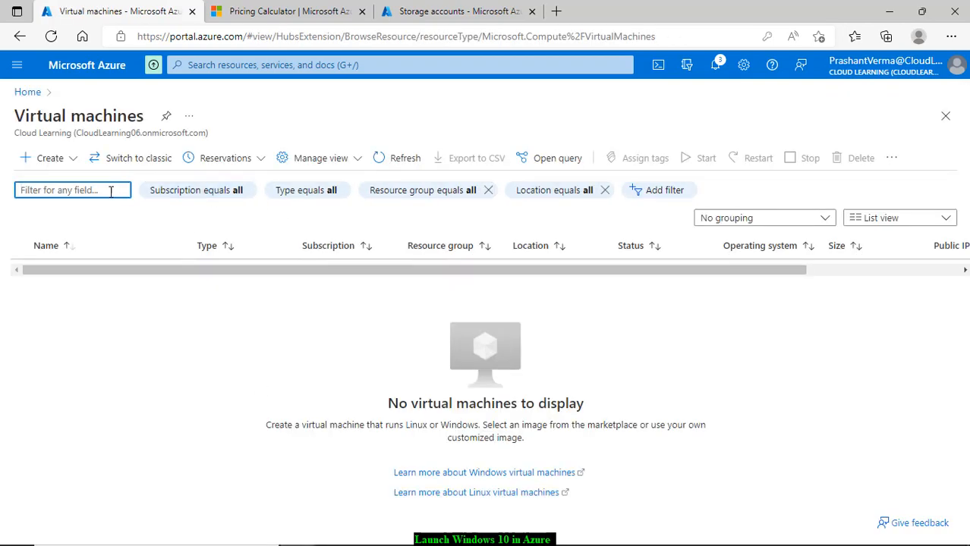
{"action": "left_click", "coordinate": [48, 164]}
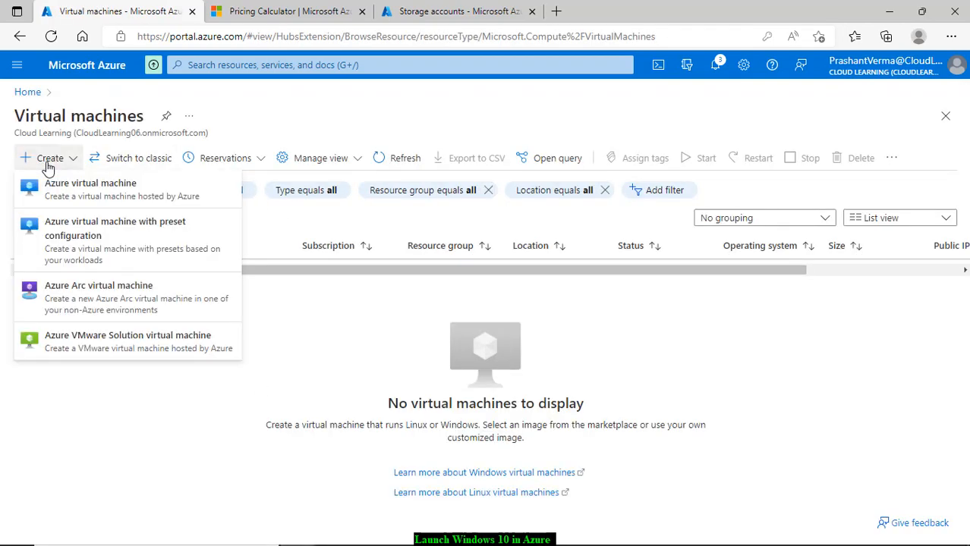
{"action": "left_click", "coordinate": [106, 188]}
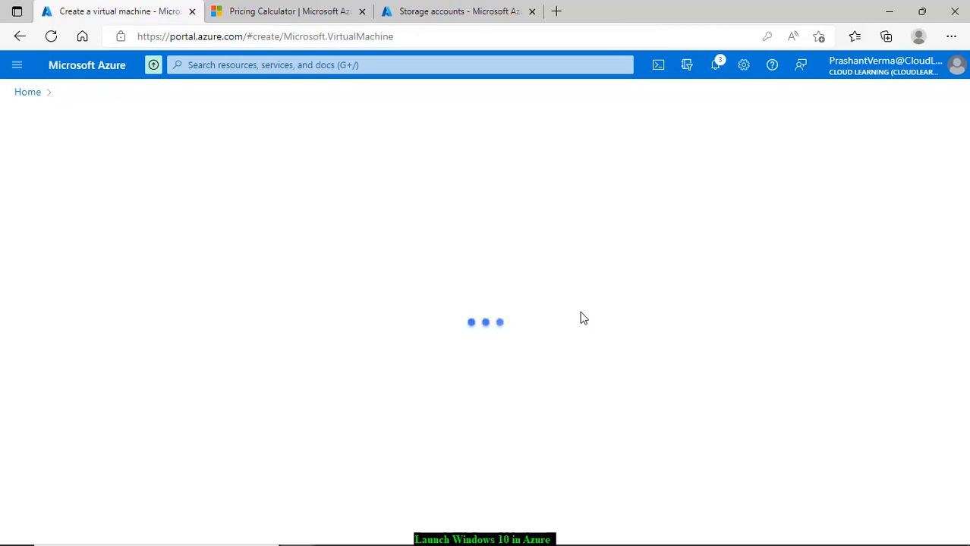
Step: Choose resource group CloudLearningPrimary and name the VM Windows10
{"action": "scroll", "coordinate": [564, 308], "scroll_direction": "down", "scroll_amount": 2}
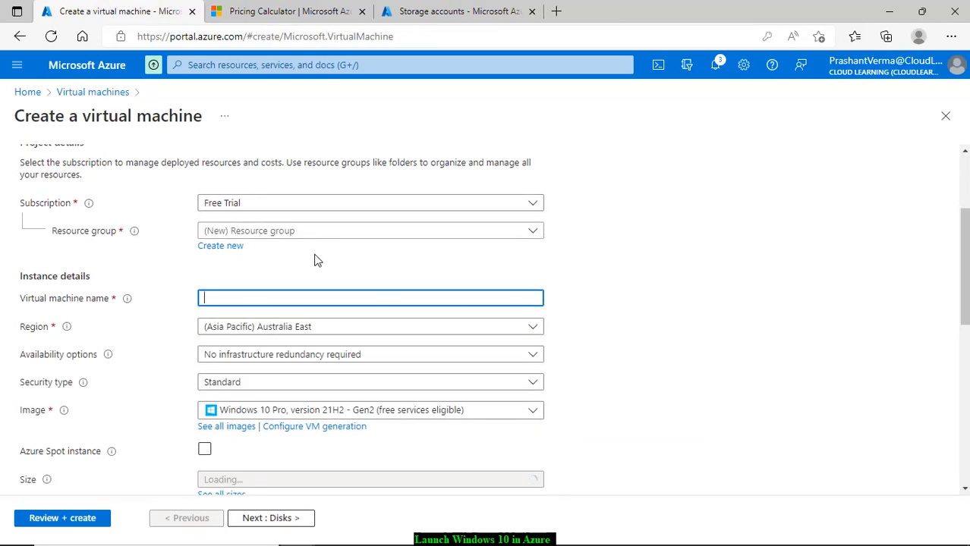
{"action": "left_click", "coordinate": [296, 232]}
{"action": "left_click", "coordinate": [277, 281]}
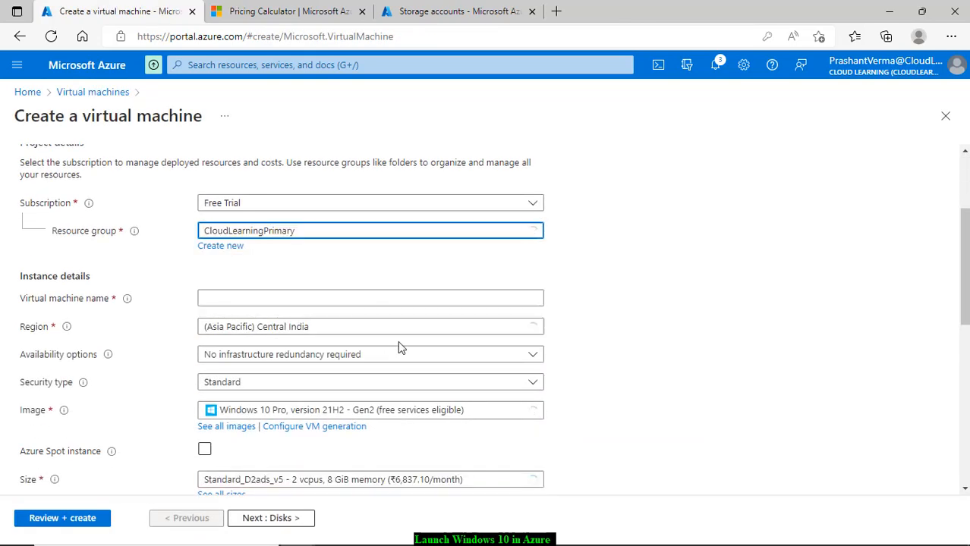
{"action": "left_click", "coordinate": [252, 300]}
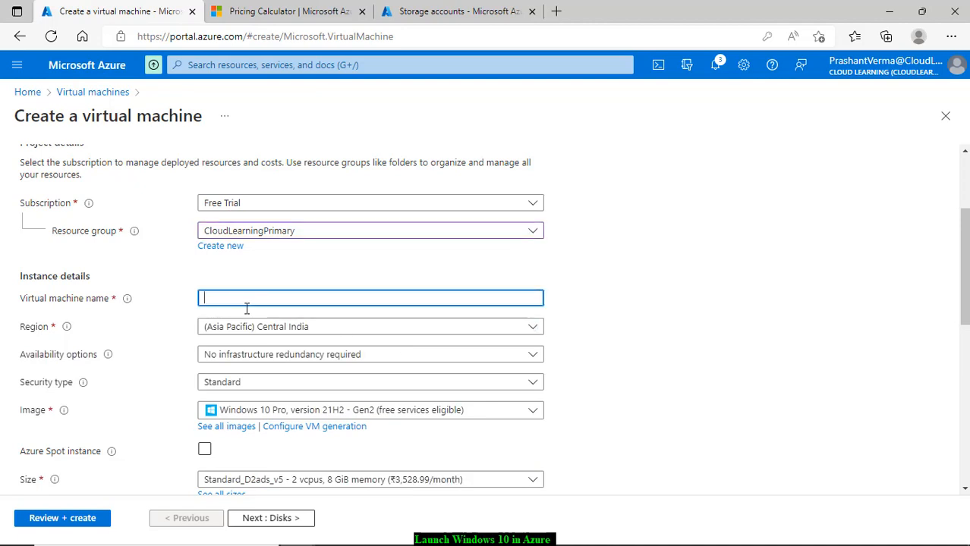
{"action": "type", "text": "Wi"}
{"action": "key", "text": "BackSpace"}
{"action": "key", "text": "BackSpace"}
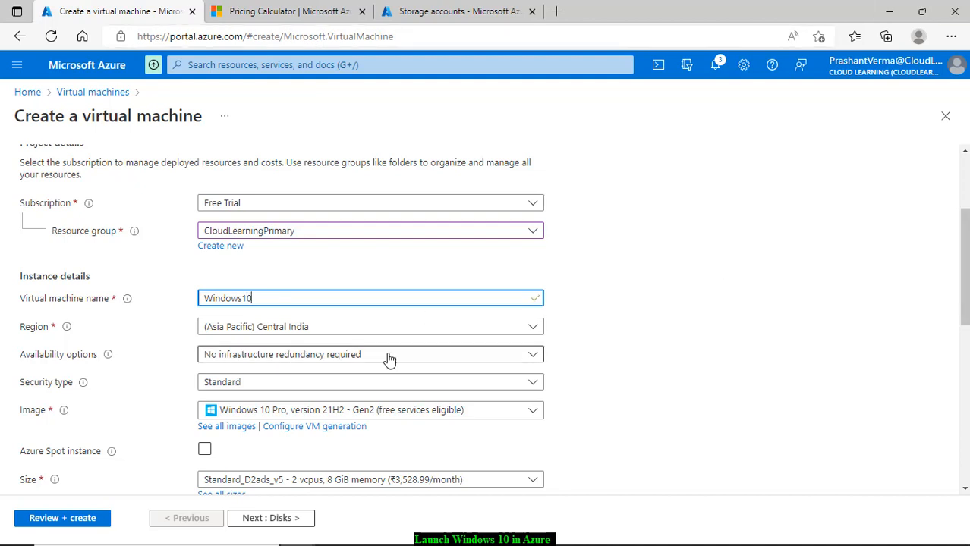
{"action": "left_click", "coordinate": [315, 369]}
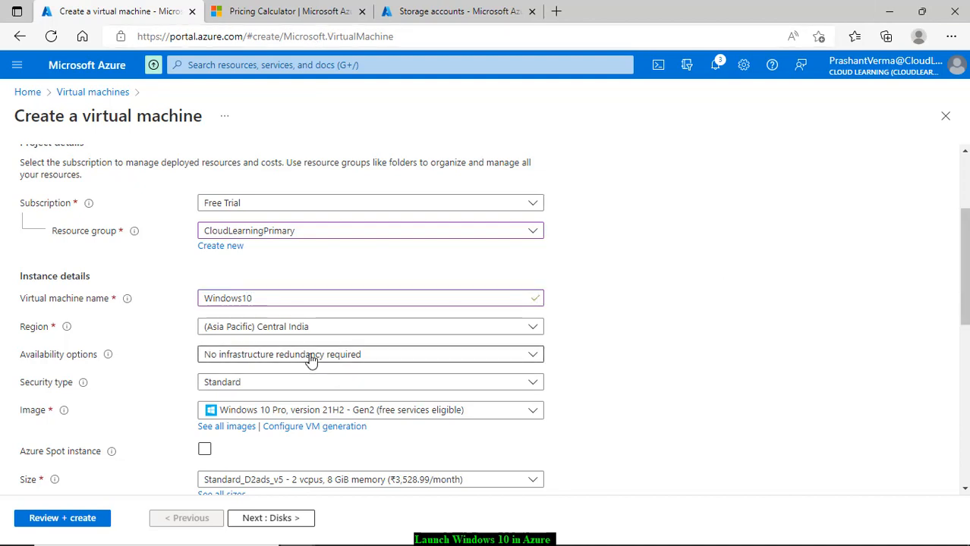
Step: Keep availability options at No infrastructure redundancy required
{"action": "left_click", "coordinate": [310, 358]}
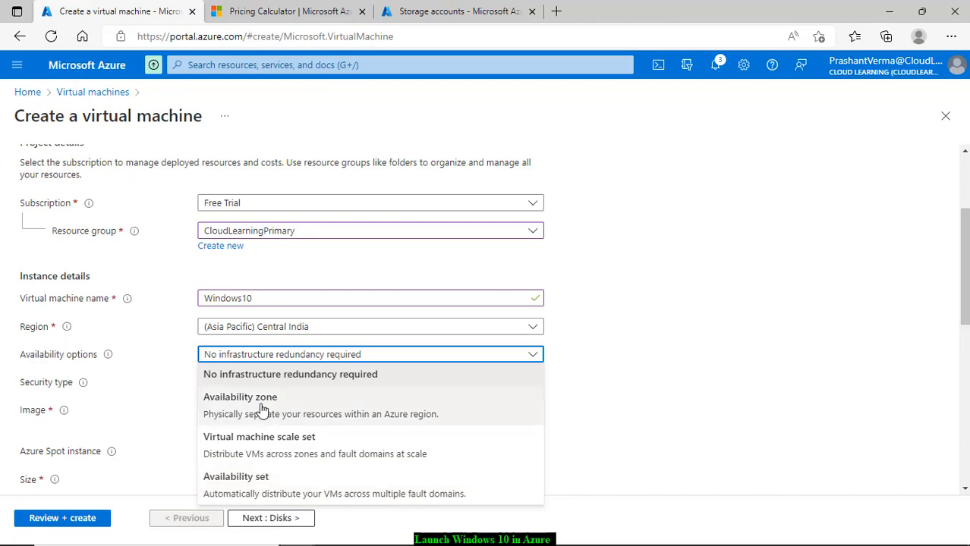
{"action": "left_click", "coordinate": [691, 356]}
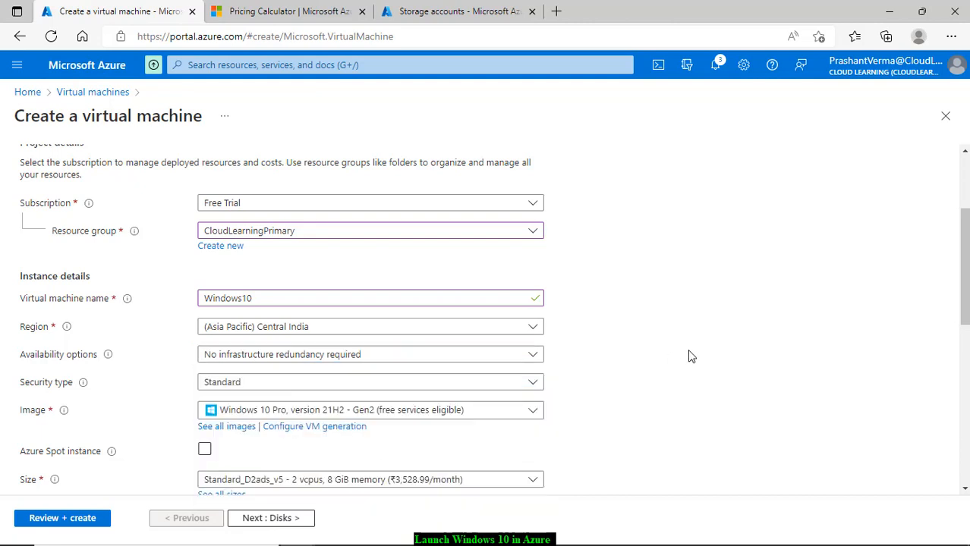
{"action": "left_click", "coordinate": [413, 362]}
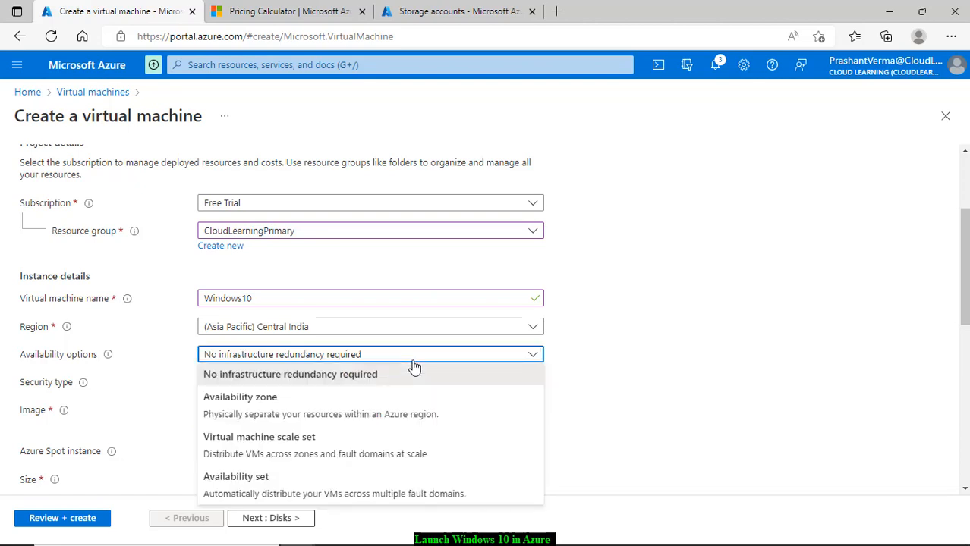
{"action": "left_click", "coordinate": [634, 377]}
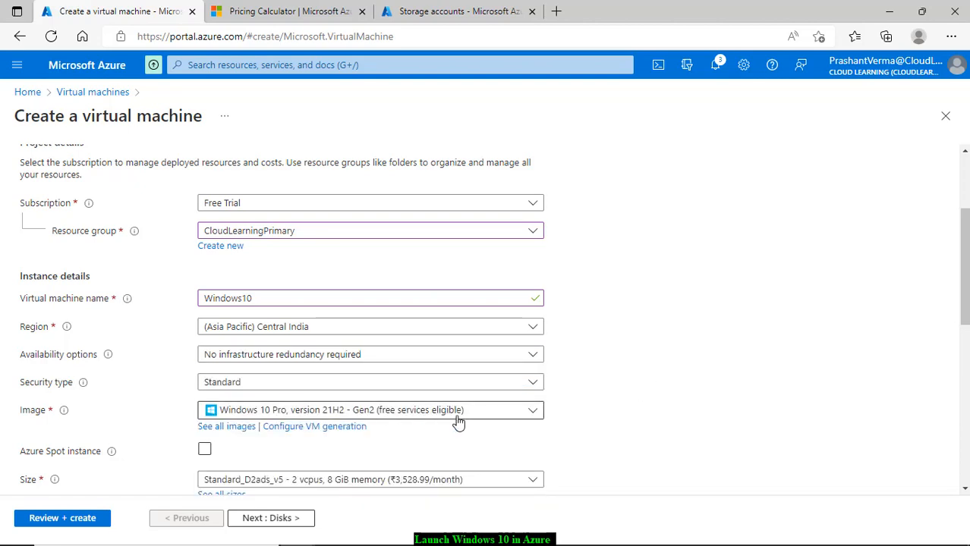
{"action": "scroll", "coordinate": [465, 425], "scroll_direction": "down", "scroll_amount": 1}
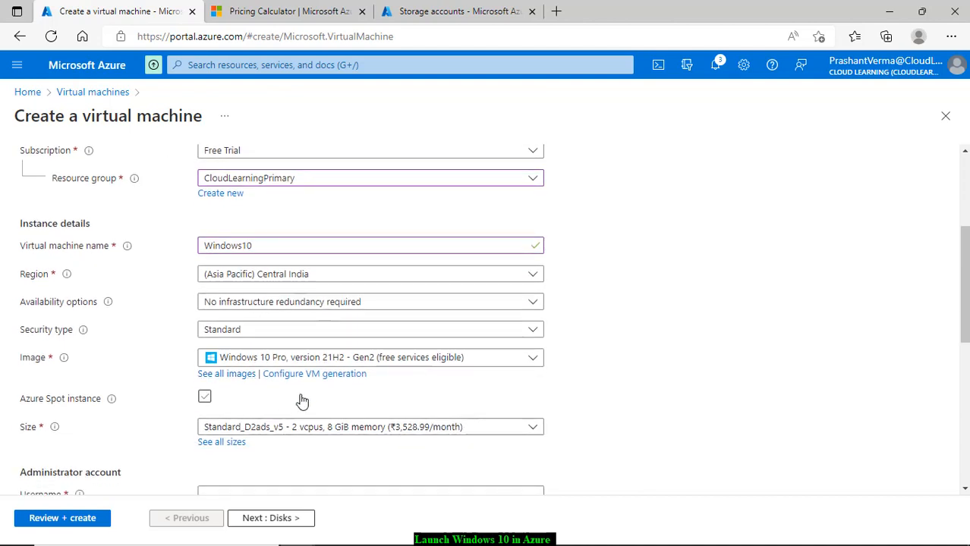
{"action": "scroll", "coordinate": [302, 401], "scroll_direction": "down", "scroll_amount": 2}
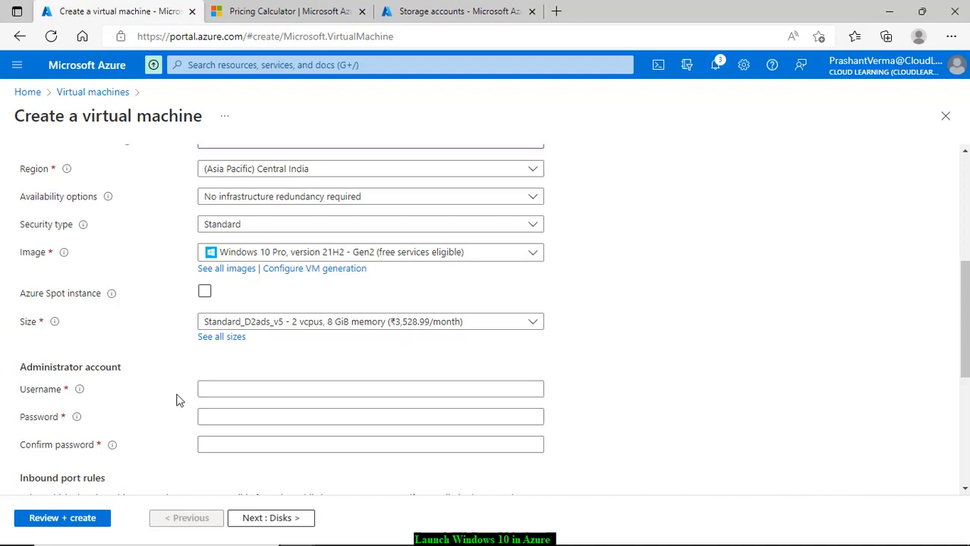
Step: Enter the administrator username and a password, then confirm the password
{"action": "left_click", "coordinate": [251, 394]}
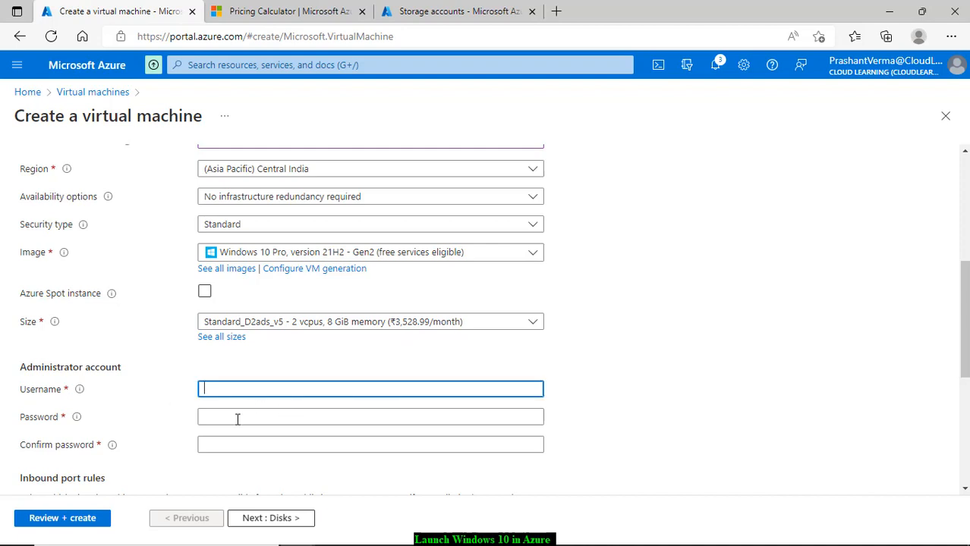
{"action": "type", "text": "prashant"}
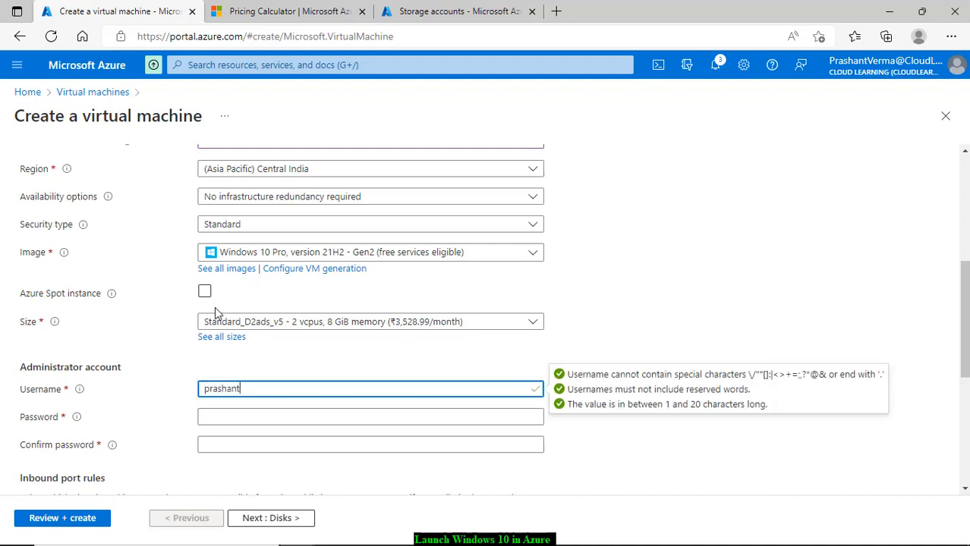
{"action": "key", "text": "Tab"}
{"action": "type", "text": "••••••••••"}
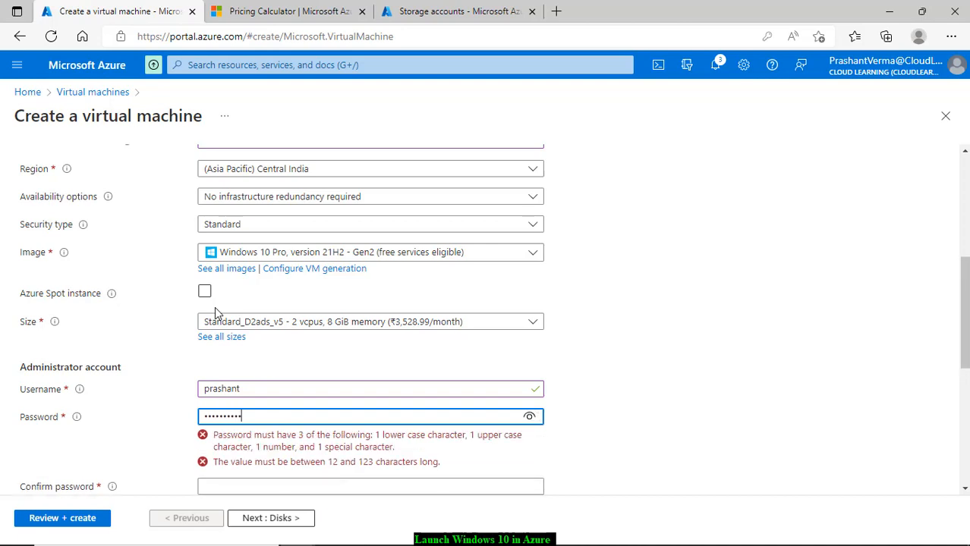
{"action": "key", "text": "BackSpace"}
{"action": "key", "text": "BackSpace"}
{"action": "type", "text": "••••"}
{"action": "key", "text": "Tab"}
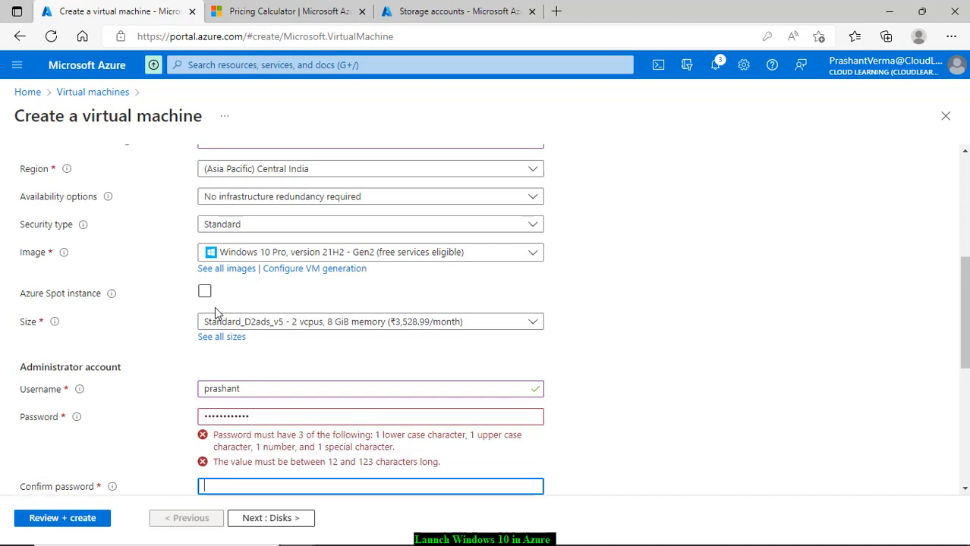
{"action": "type", "text": "••••••••••••"}
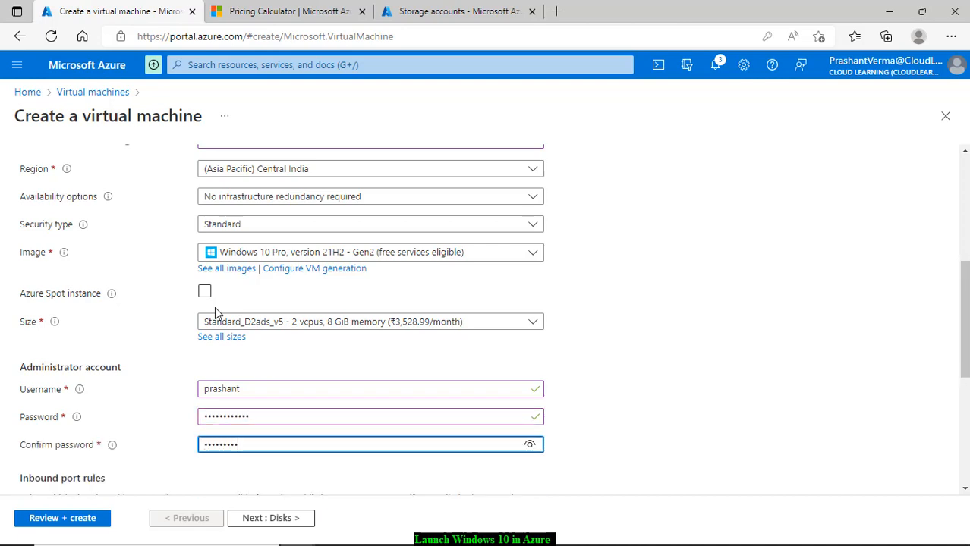
Step: Confirm eligible Windows 10 licence rights
{"action": "scroll", "coordinate": [381, 252], "scroll_direction": "down", "scroll_amount": 2}
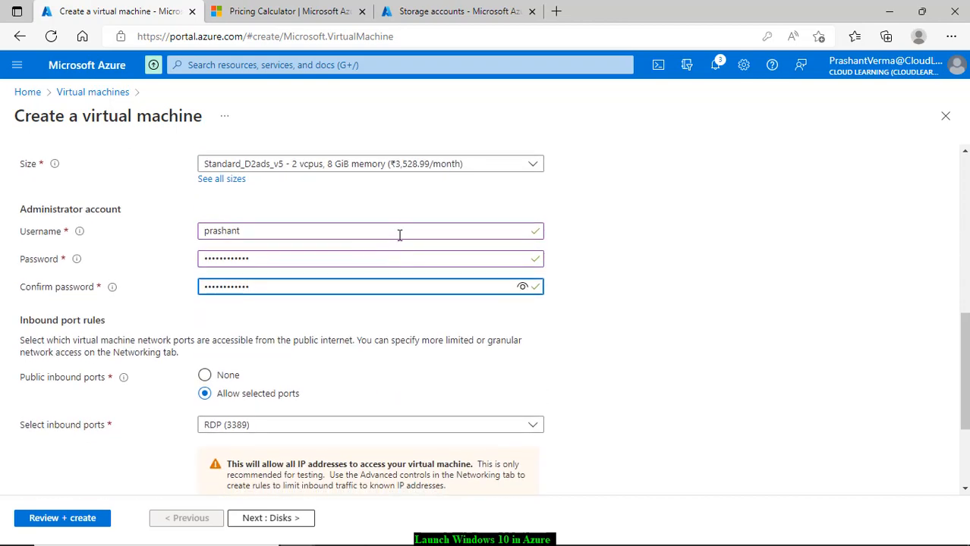
{"action": "scroll", "coordinate": [380, 258], "scroll_direction": "down", "scroll_amount": 2}
{"action": "scroll", "coordinate": [227, 328], "scroll_direction": "down", "scroll_amount": 1}
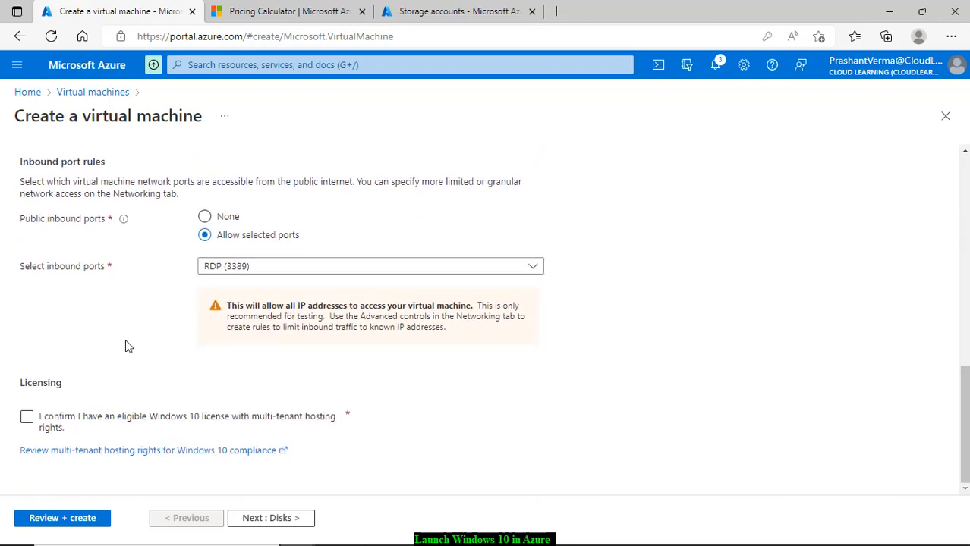
{"action": "left_click", "coordinate": [28, 419]}
Step: Go past Disks to Networking and start a new public IP named Windows10-ip
{"action": "left_click", "coordinate": [291, 518]}
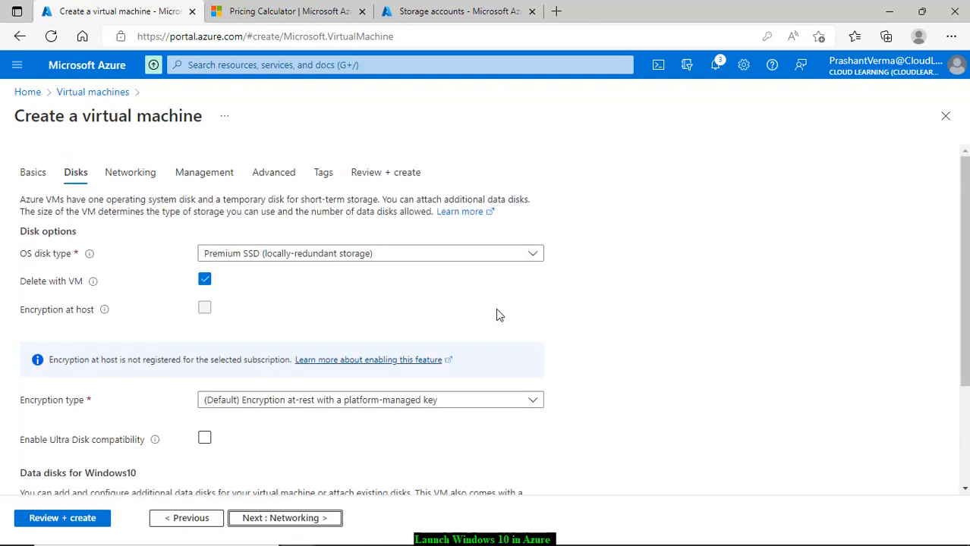
{"action": "scroll", "coordinate": [497, 315], "scroll_direction": "down", "scroll_amount": 3}
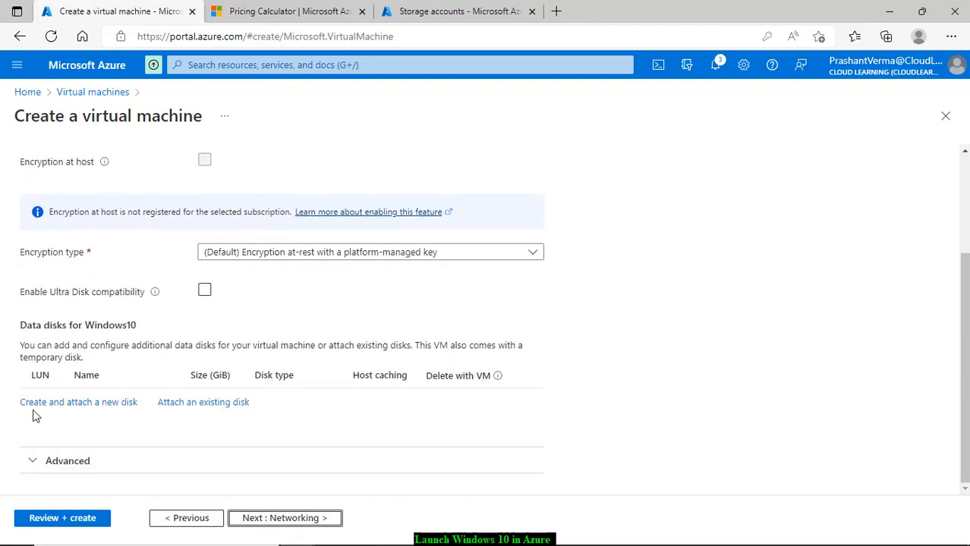
{"action": "left_click", "coordinate": [314, 522]}
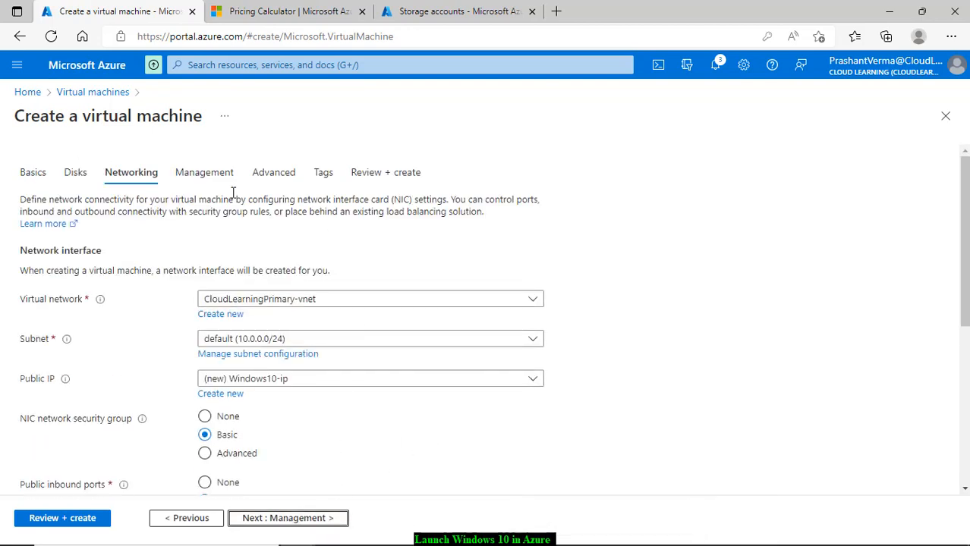
{"action": "scroll", "coordinate": [577, 344], "scroll_direction": "down", "scroll_amount": 3}
{"action": "scroll", "coordinate": [470, 309], "scroll_direction": "up", "scroll_amount": 1}
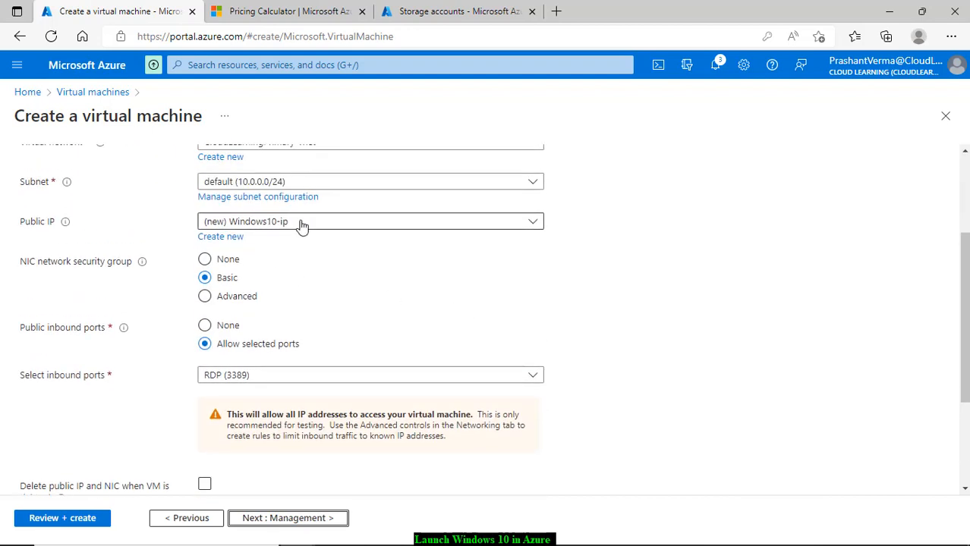
{"action": "left_click", "coordinate": [239, 238]}
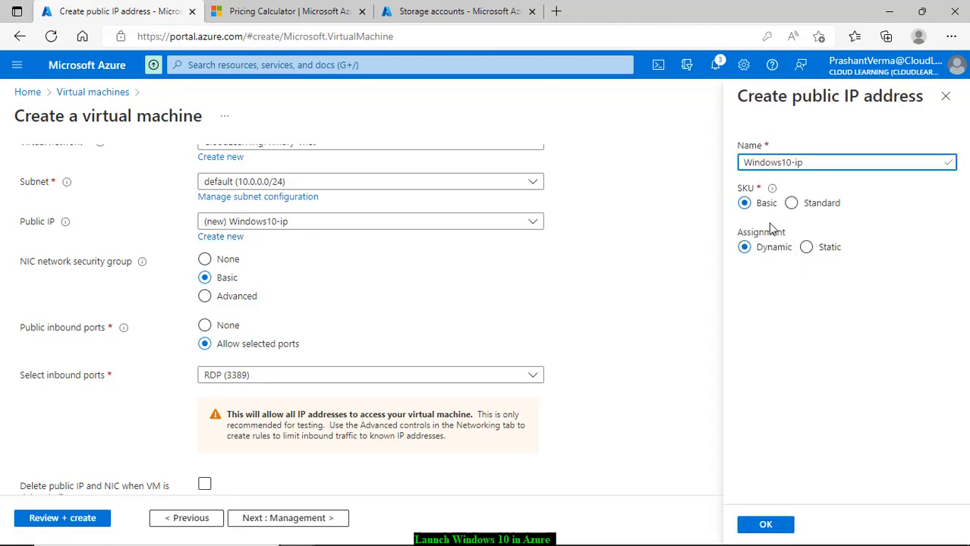
Step: Rename the new public IP to Windows10-2 and confirm it
{"action": "left_click", "coordinate": [765, 530]}
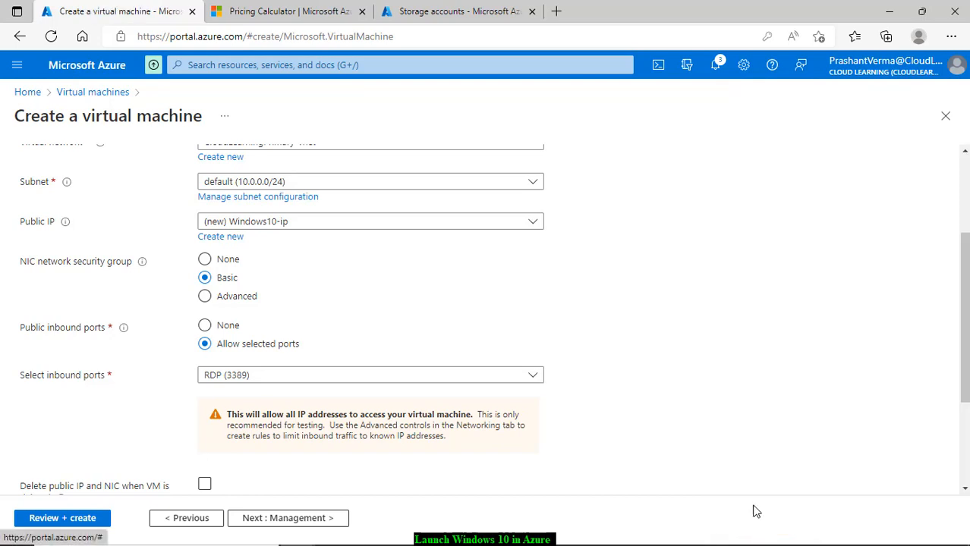
{"action": "left_click", "coordinate": [232, 241]}
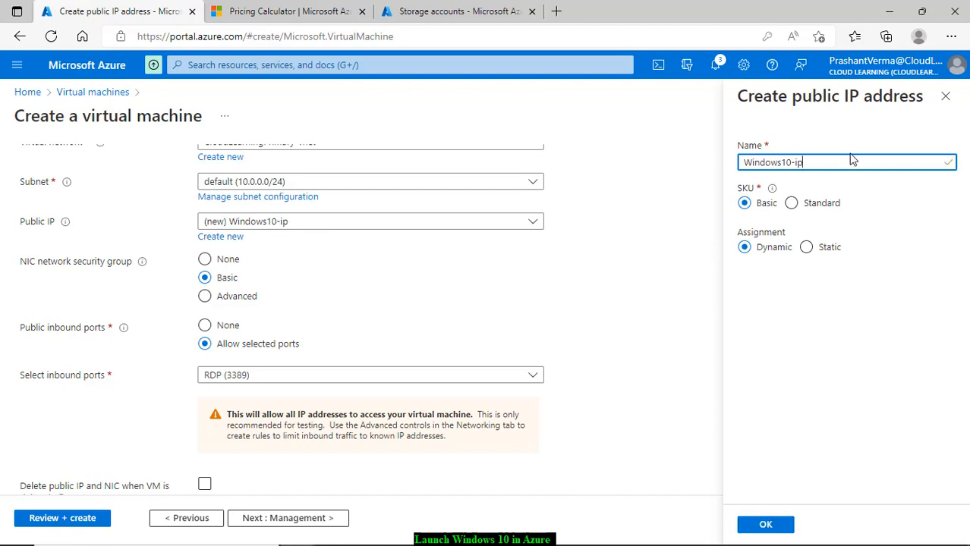
{"action": "key", "text": "BackSpace"}
{"action": "key", "text": "BackSpace"}
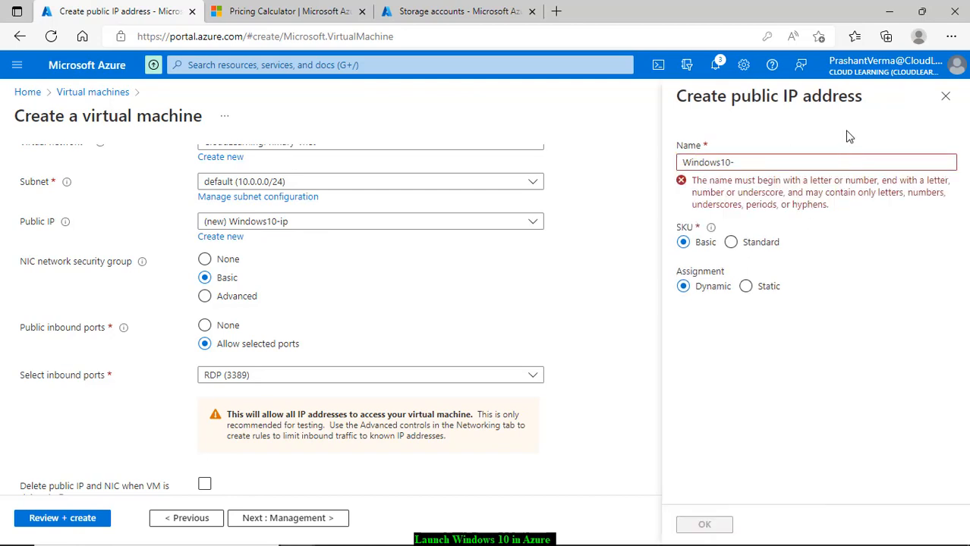
{"action": "left_click", "coordinate": [756, 159]}
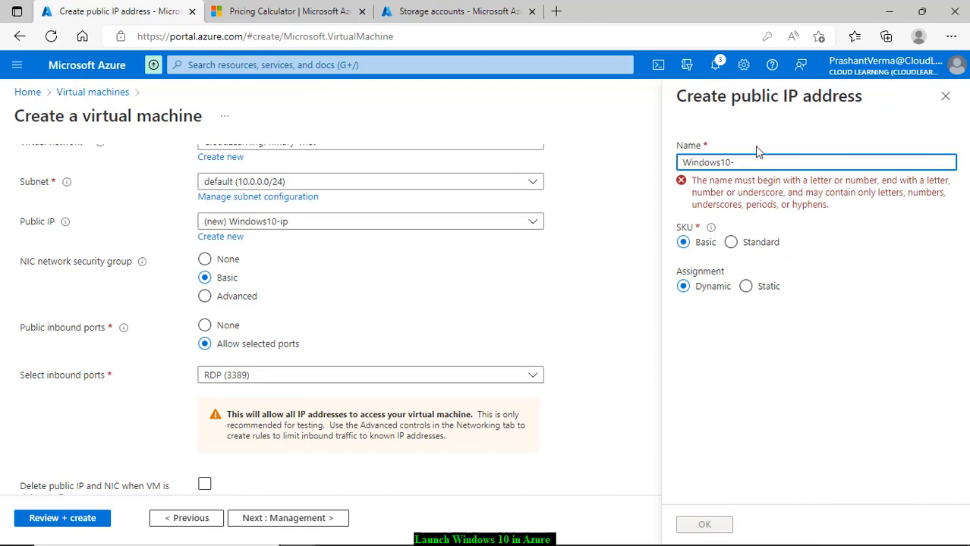
{"action": "type", "text": "2"}
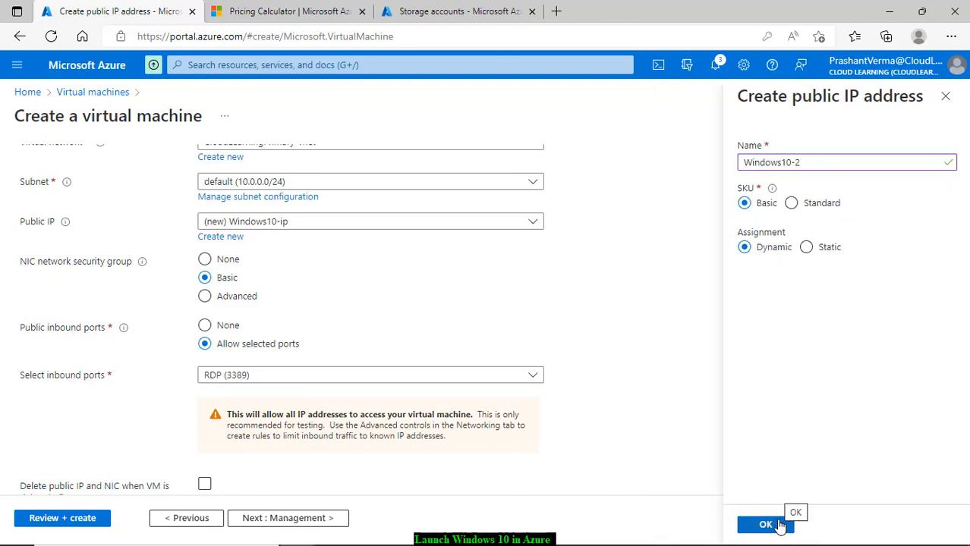
{"action": "left_click", "coordinate": [780, 525]}
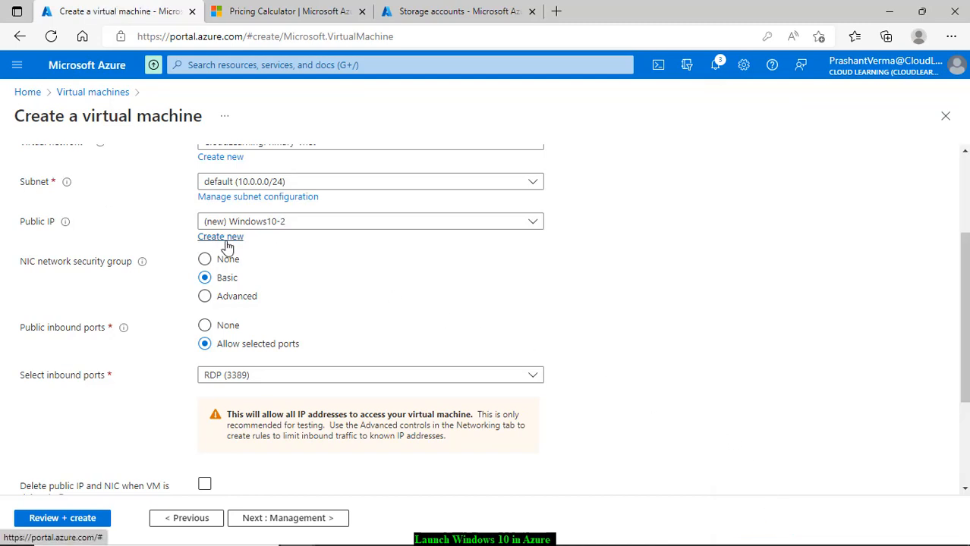
Step: Have the public IP and NIC deleted when the VM is deleted
{"action": "scroll", "coordinate": [481, 288], "scroll_direction": "down", "scroll_amount": 1}
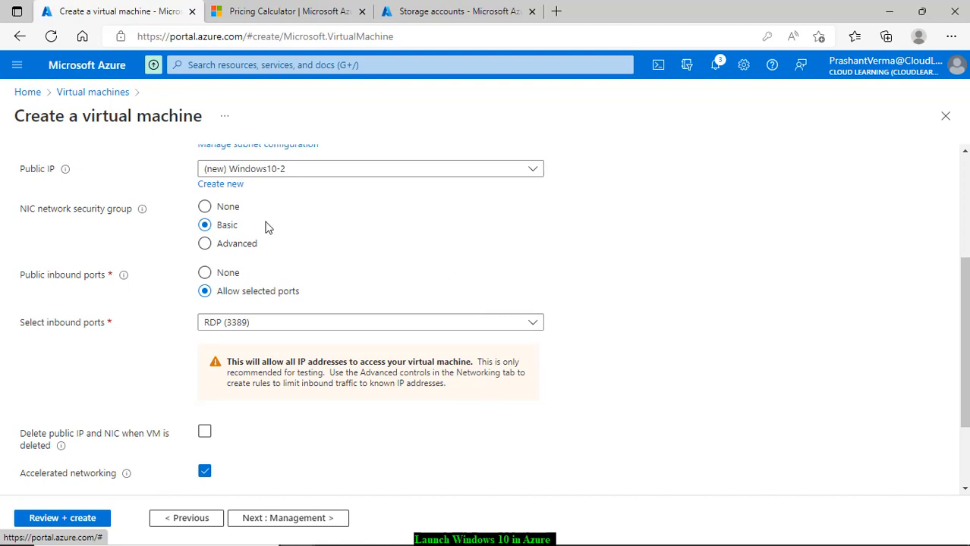
{"action": "scroll", "coordinate": [275, 233], "scroll_direction": "down", "scroll_amount": 2}
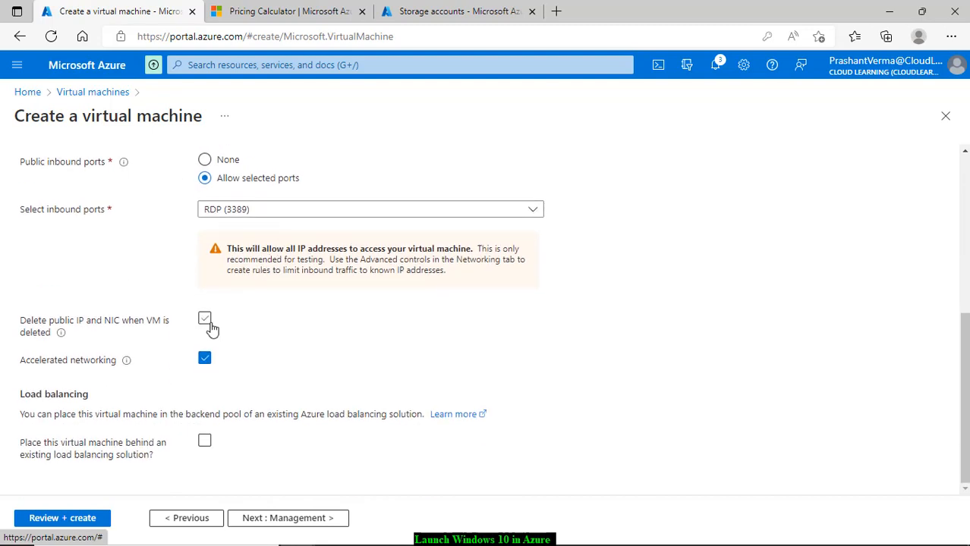
{"action": "left_click", "coordinate": [205, 320]}
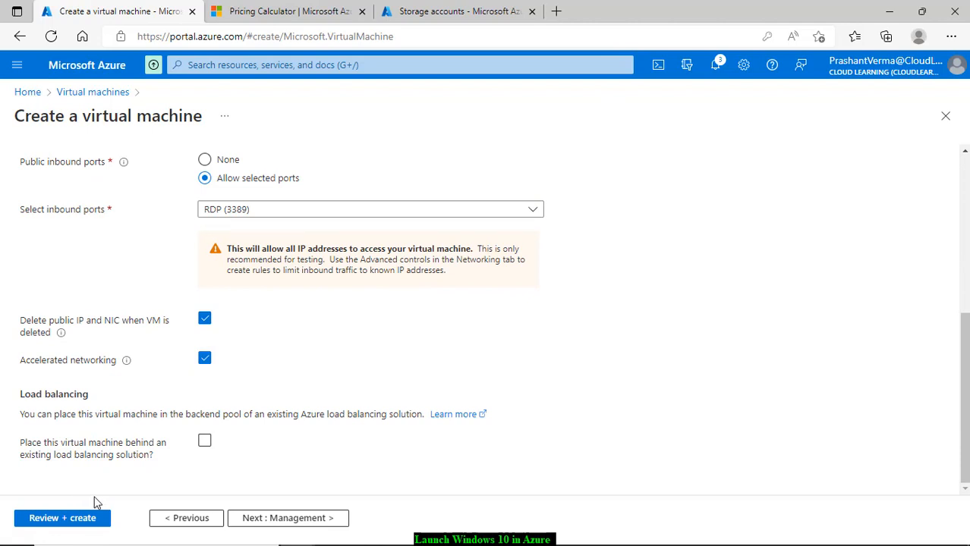
{"action": "left_click", "coordinate": [279, 522]}
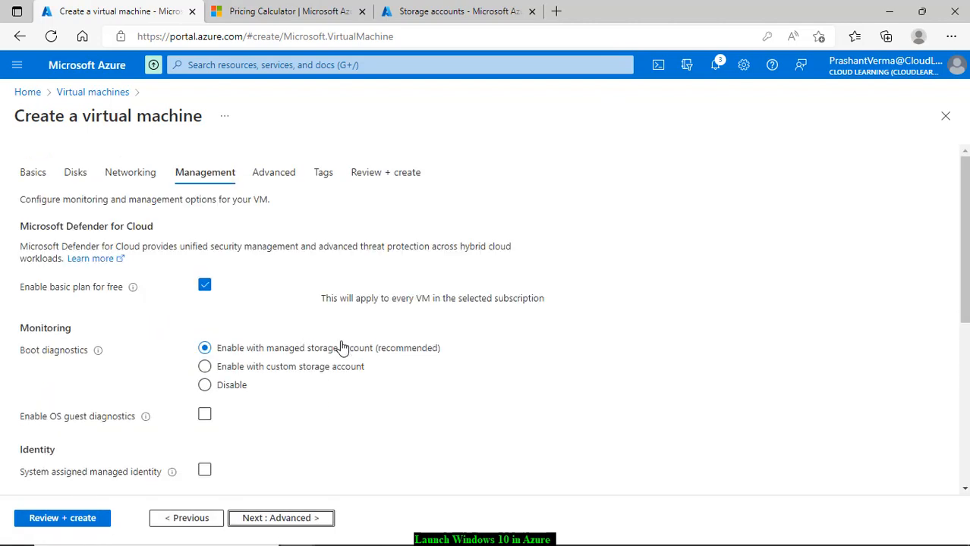
Step: Enable daily auto-shutdown at 7:00:00 PM UTC
{"action": "scroll", "coordinate": [341, 347], "scroll_direction": "down", "scroll_amount": 2}
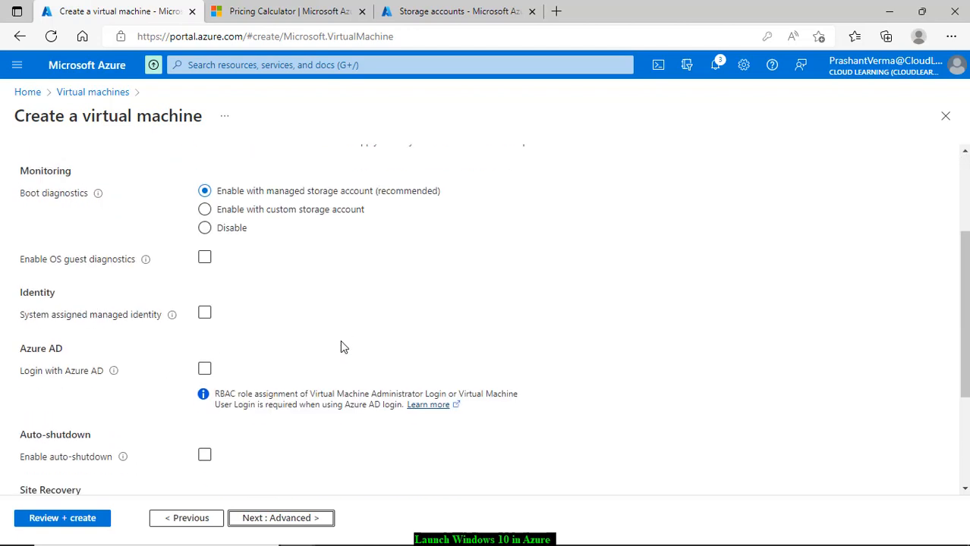
{"action": "scroll", "coordinate": [331, 351], "scroll_direction": "down", "scroll_amount": 2}
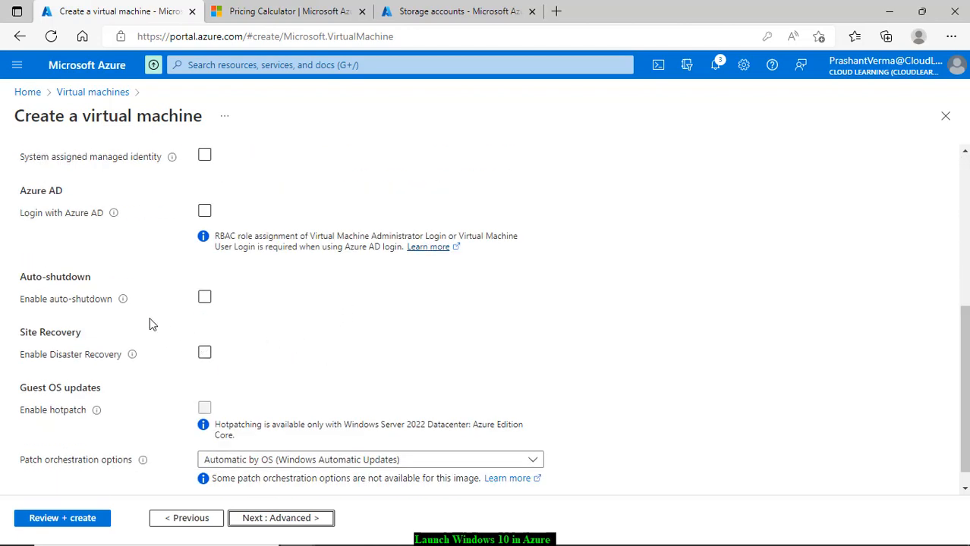
{"action": "left_click", "coordinate": [205, 299]}
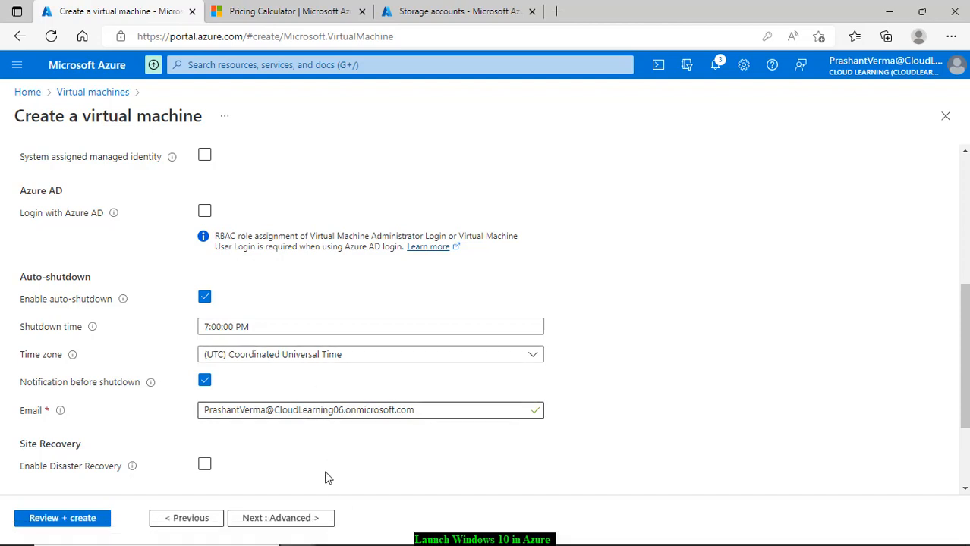
Step: Replace the shutdown notification e-mail with a saved autofill address
{"action": "scroll", "coordinate": [354, 463], "scroll_direction": "down", "scroll_amount": 2}
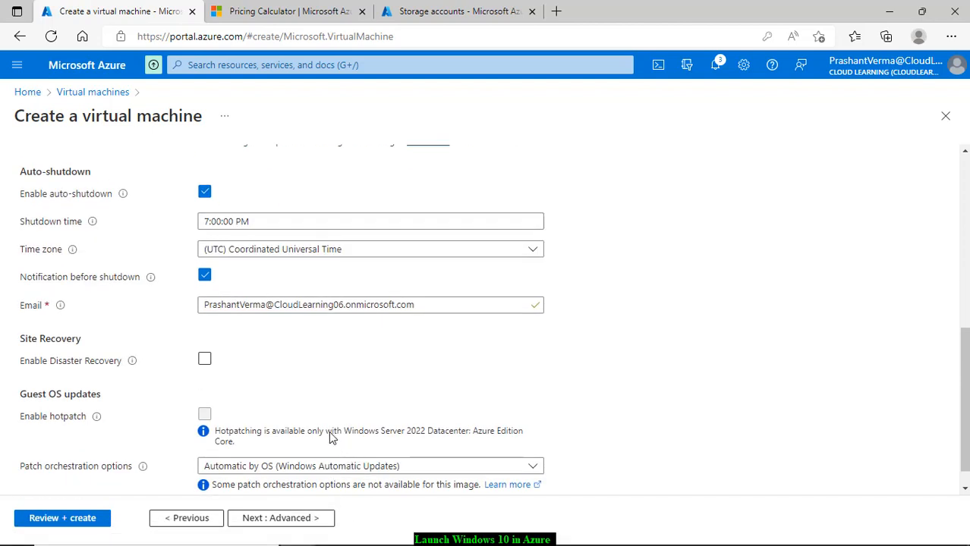
{"action": "scroll", "coordinate": [332, 436], "scroll_direction": "down", "scroll_amount": 1}
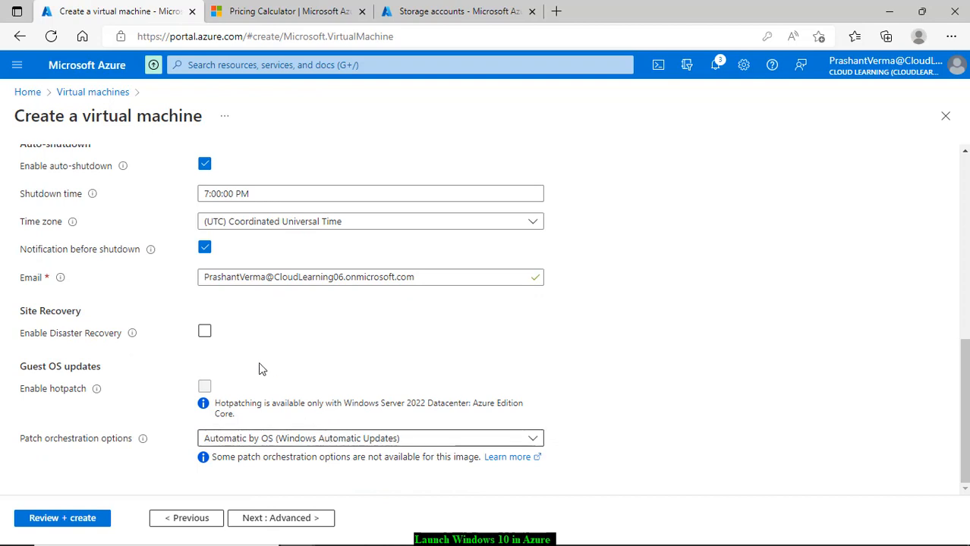
{"action": "left_click_drag", "start_coordinate": [412, 277], "coordinate": [191, 277]}
{"action": "left_click", "coordinate": [168, 277]}
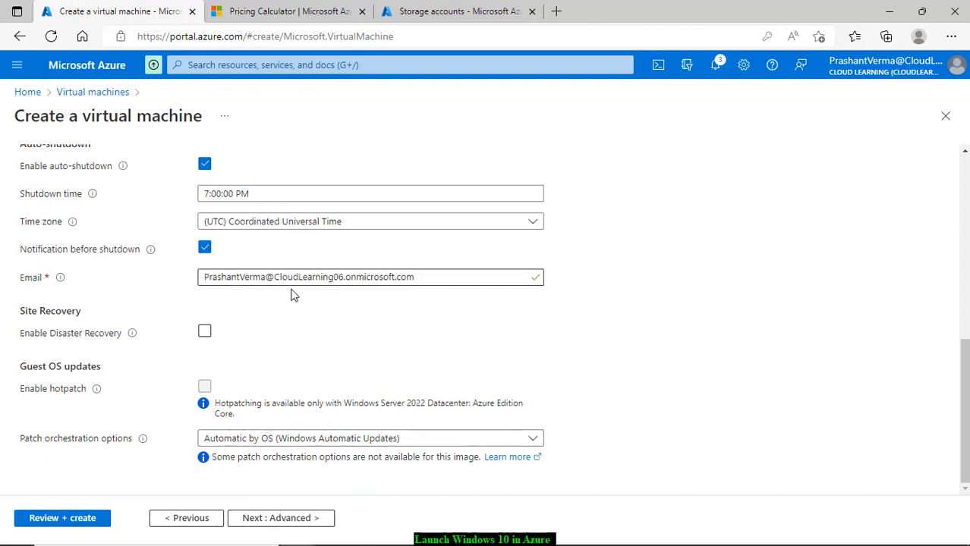
{"action": "left_click_drag", "start_coordinate": [426, 280], "coordinate": [186, 289]}
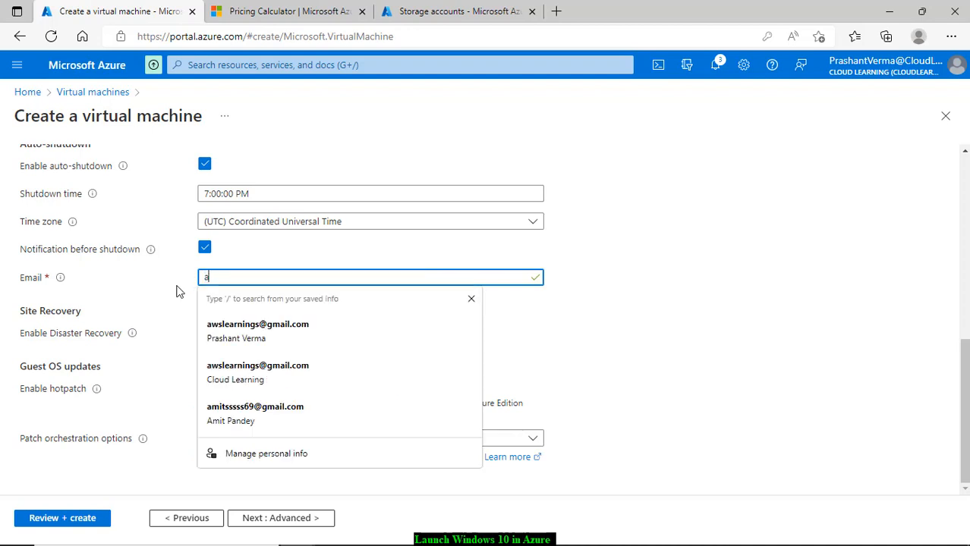
{"action": "left_click", "coordinate": [288, 340]}
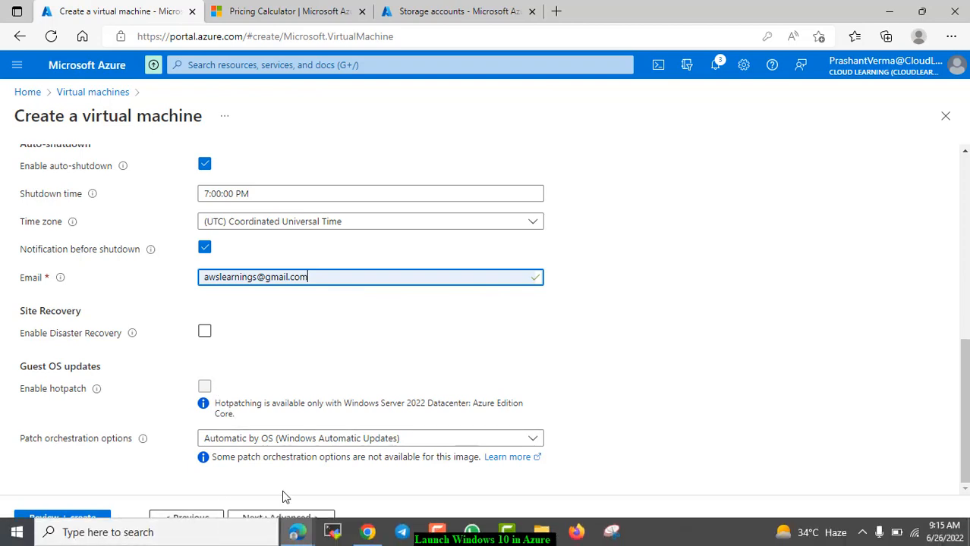
{"action": "left_click", "coordinate": [260, 519]}
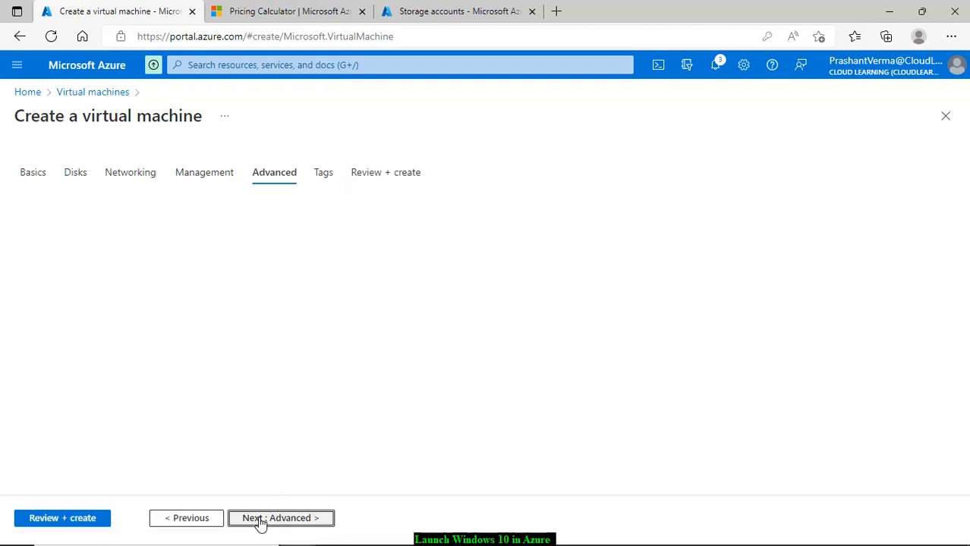
Step: Skip Tags, pass validation, and submit the Standard D2ads v5 VM for creation
{"action": "scroll", "coordinate": [85, 398], "scroll_direction": "down", "scroll_amount": 3}
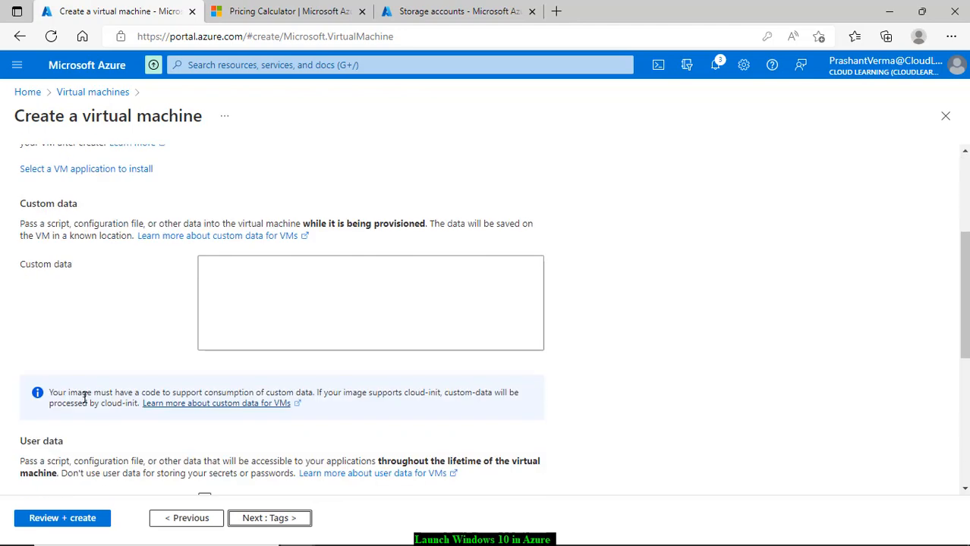
{"action": "scroll", "coordinate": [183, 420], "scroll_direction": "up", "scroll_amount": 2}
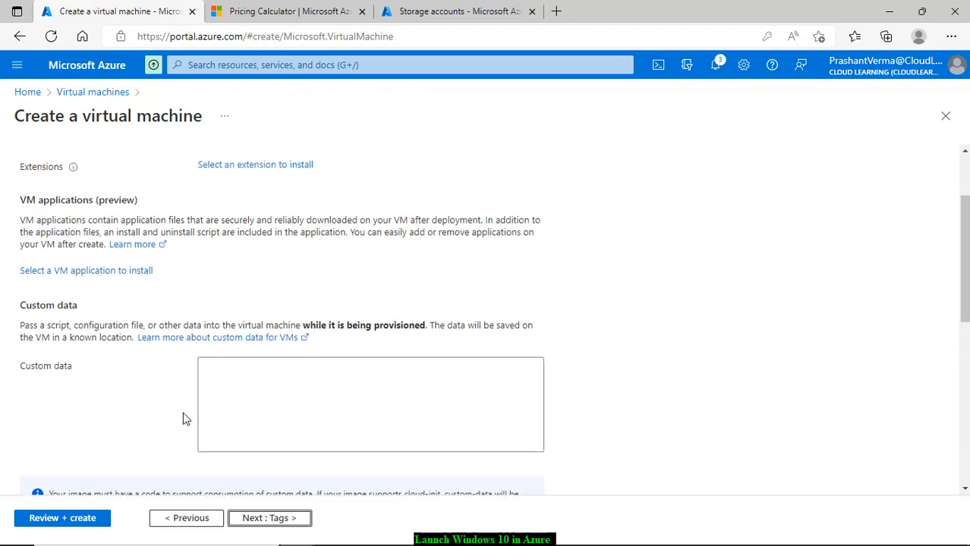
{"action": "scroll", "coordinate": [183, 419], "scroll_direction": "down", "scroll_amount": 2}
{"action": "left_click", "coordinate": [279, 519]}
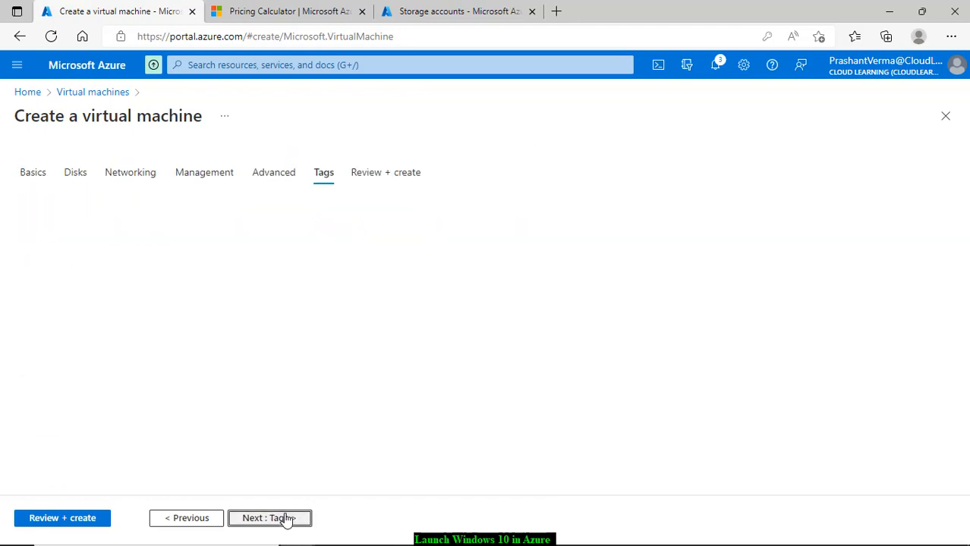
{"action": "left_click", "coordinate": [286, 519]}
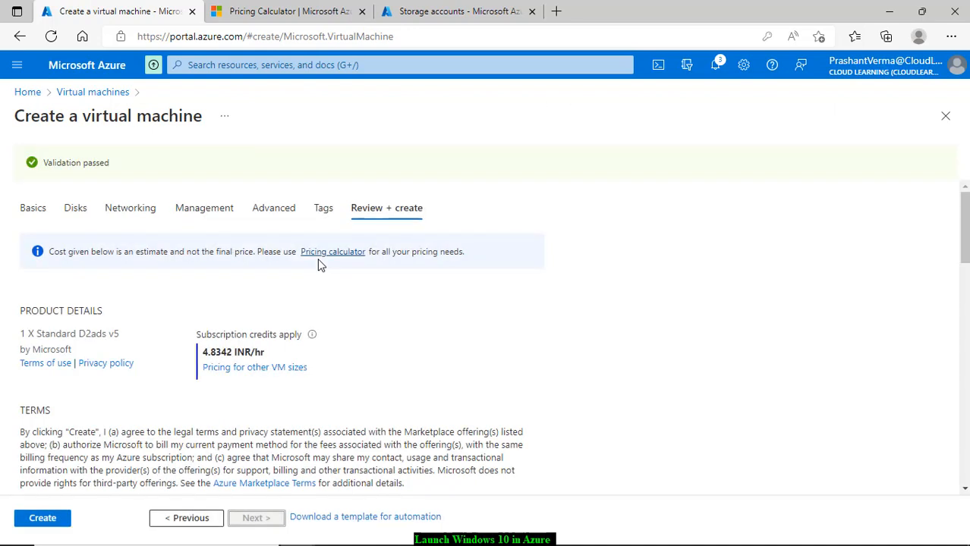
{"action": "left_click", "coordinate": [44, 517]}
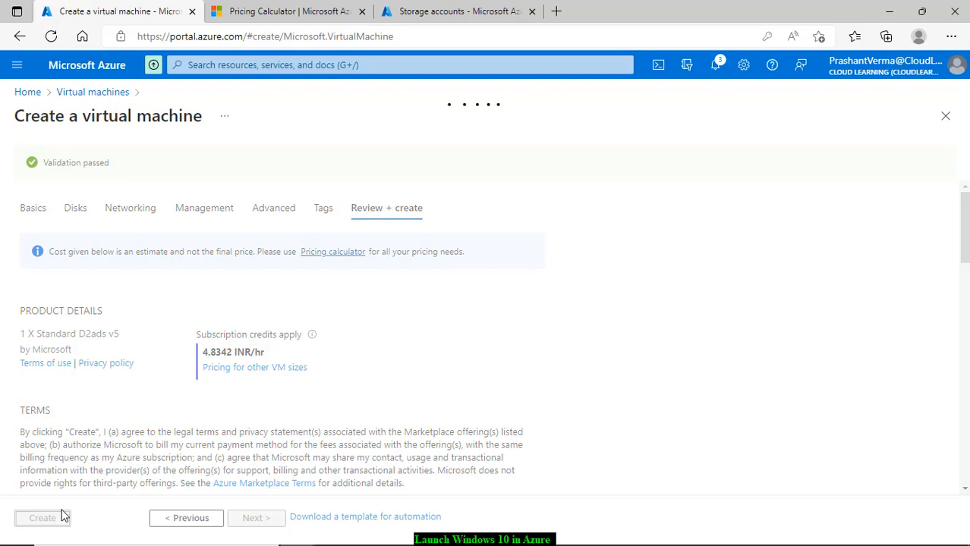
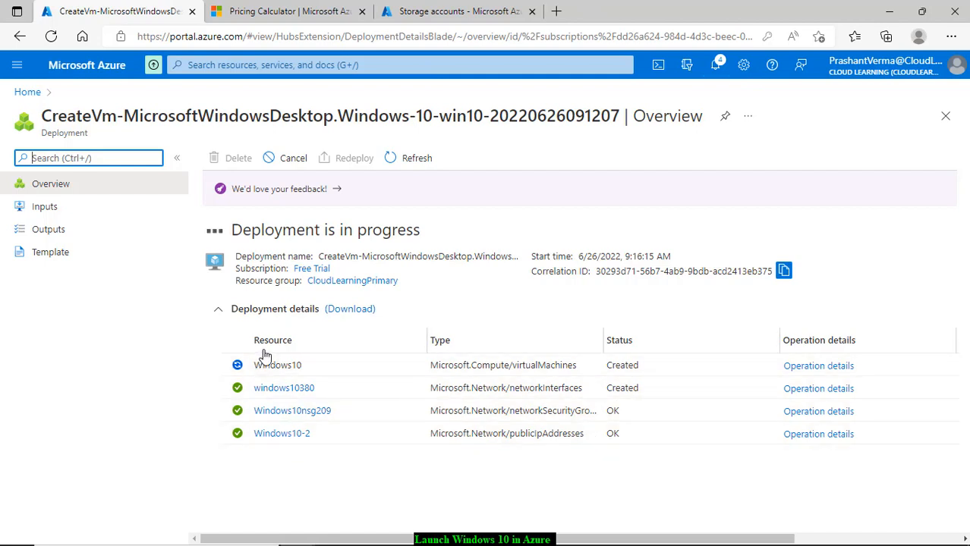
Step: Duplicate the CreateVm deployment tab into a second browser tab
{"action": "right_click", "coordinate": [125, 10]}
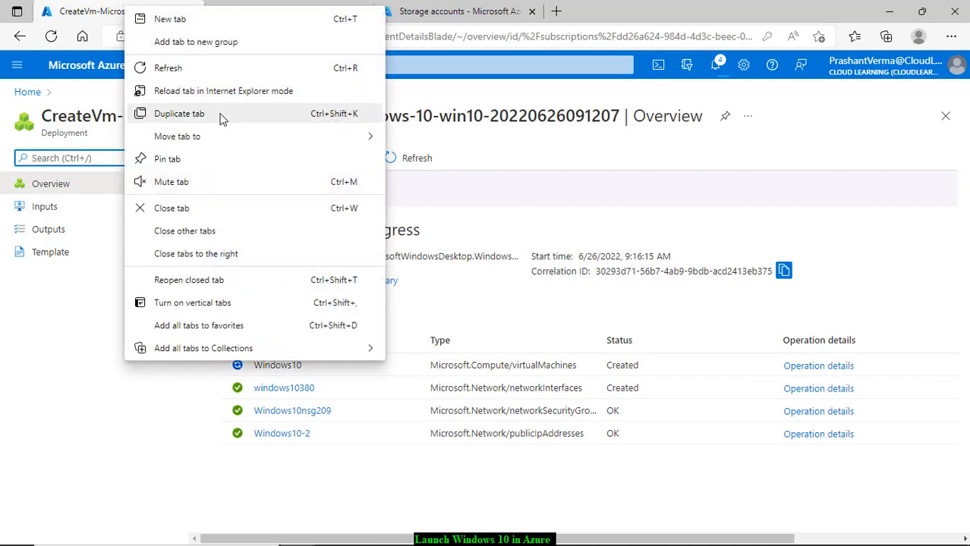
{"action": "left_click", "coordinate": [179, 114]}
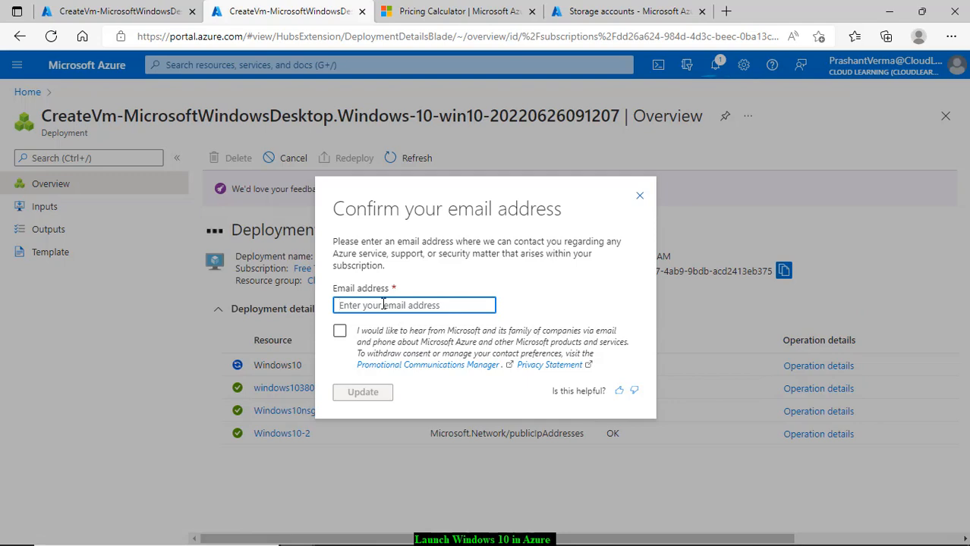
Step: Fill the contact email from the saved address, tick marketing consent, and update it
{"action": "left_click", "coordinate": [383, 304]}
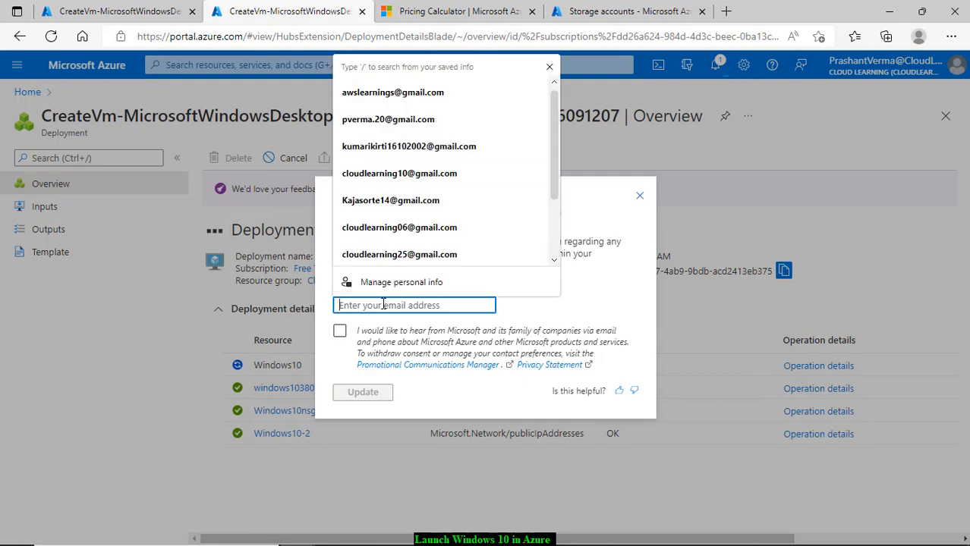
{"action": "left_click", "coordinate": [608, 307]}
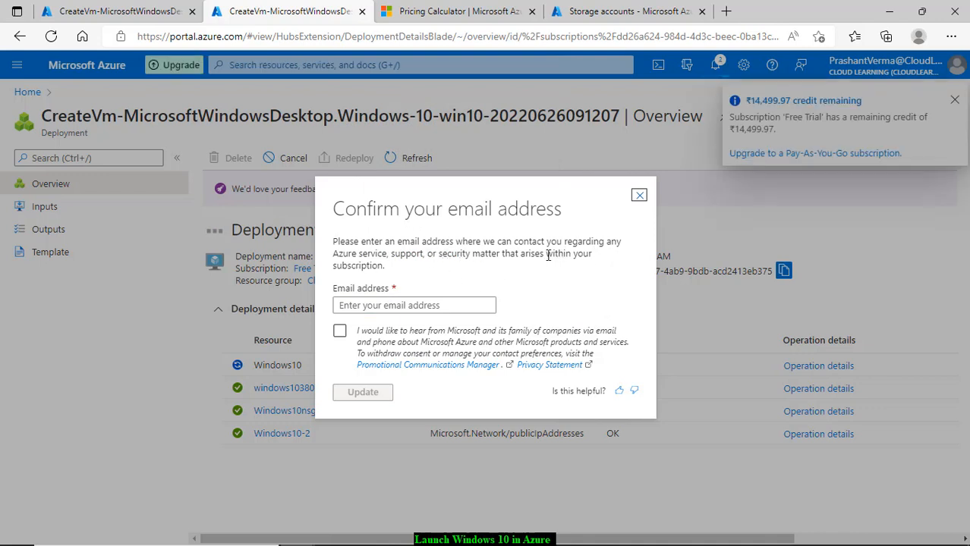
{"action": "left_click", "coordinate": [394, 307]}
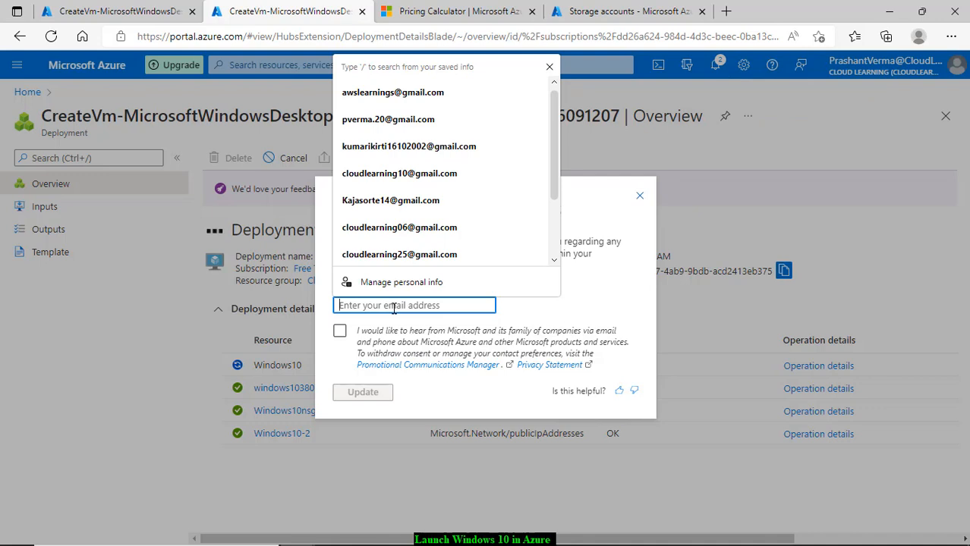
{"action": "type", "text": "aws"}
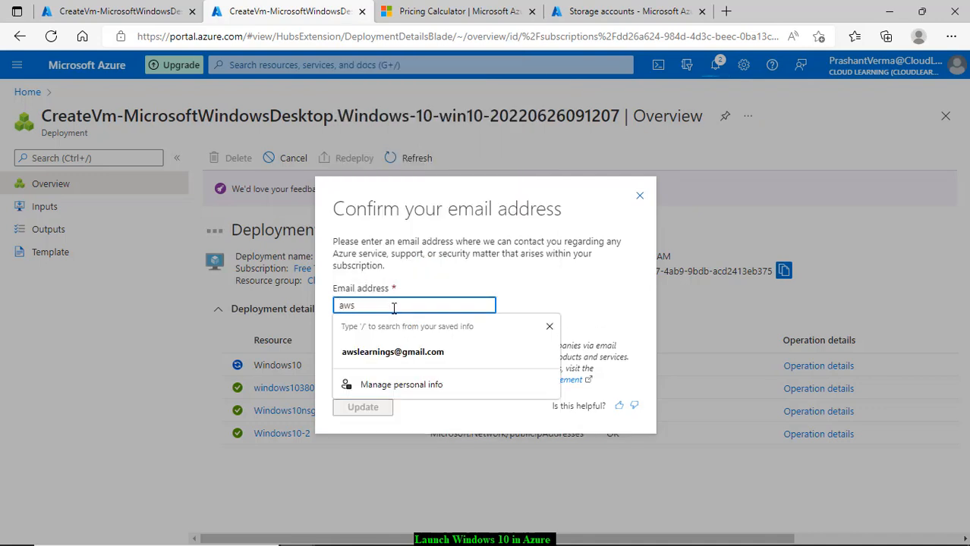
{"action": "left_click", "coordinate": [393, 353]}
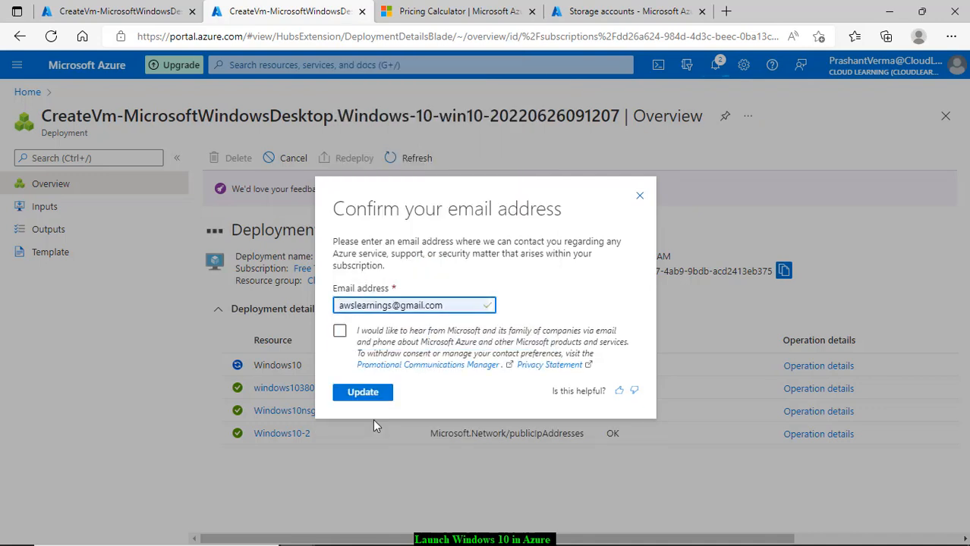
{"action": "left_click", "coordinate": [339, 334]}
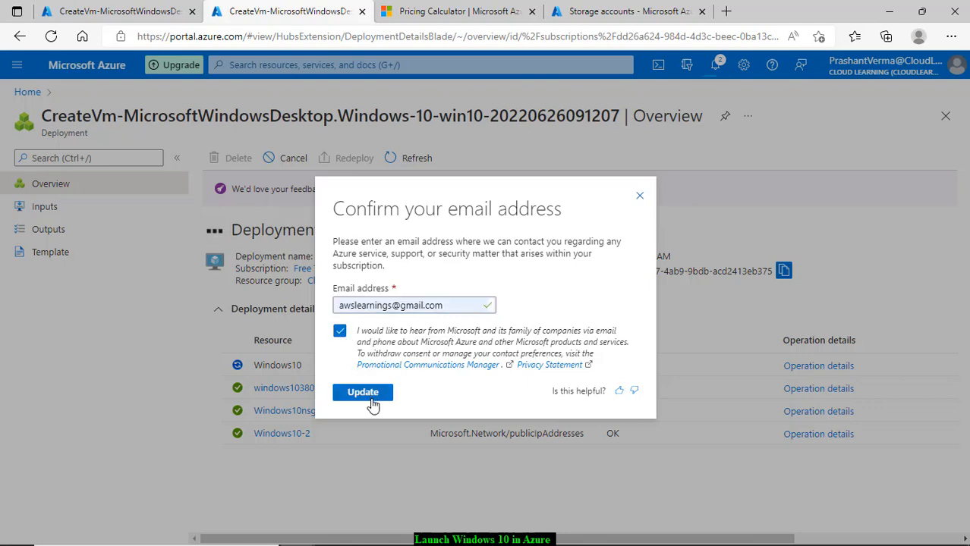
{"action": "left_click", "coordinate": [363, 392]}
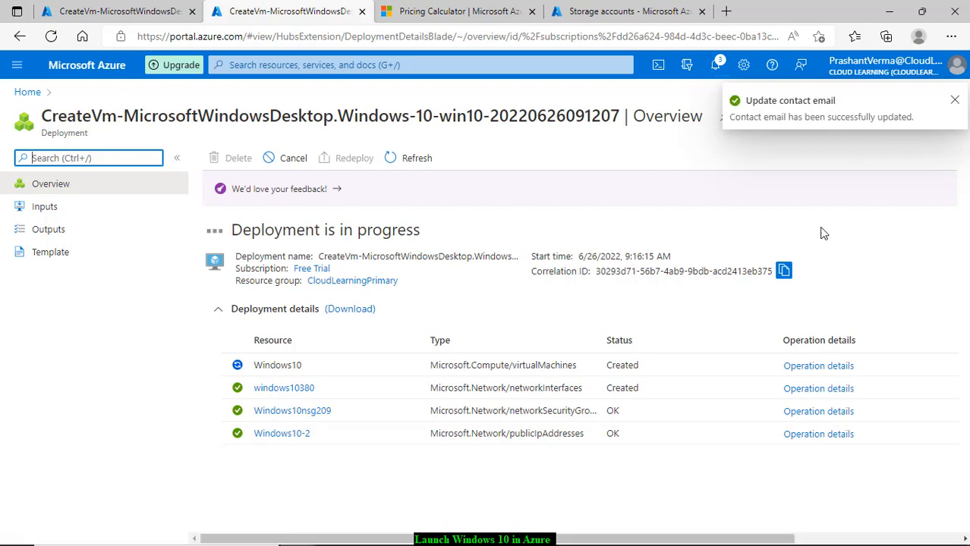
Step: Dismiss the email notification and reload the deployment to check the Windows10 resource
{"action": "left_click", "coordinate": [956, 101]}
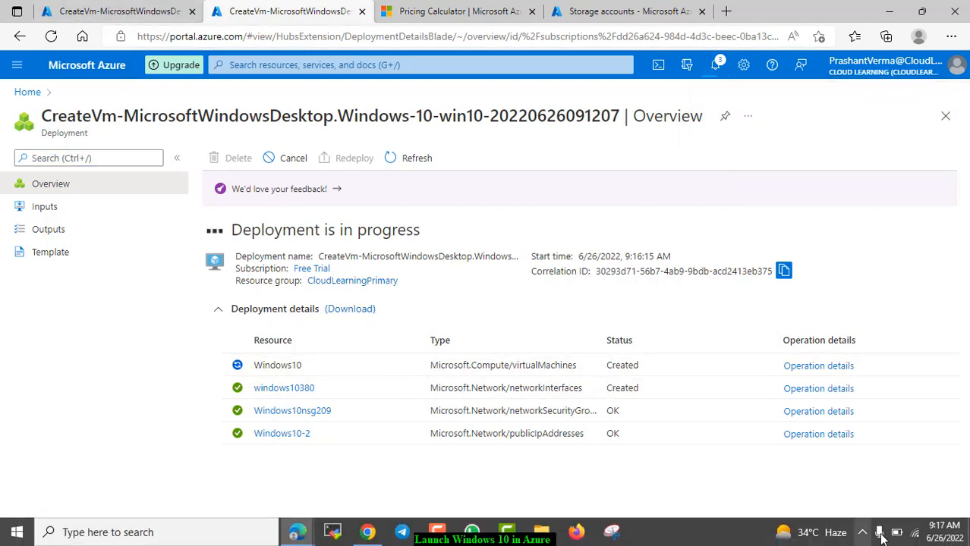
{"action": "left_click", "coordinate": [50, 38]}
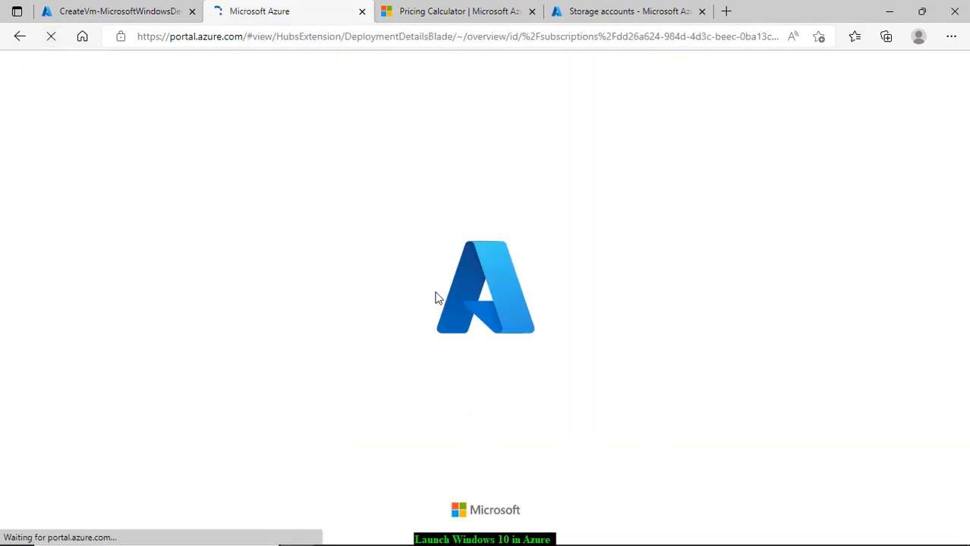
{"action": "left_click", "coordinate": [136, 21]}
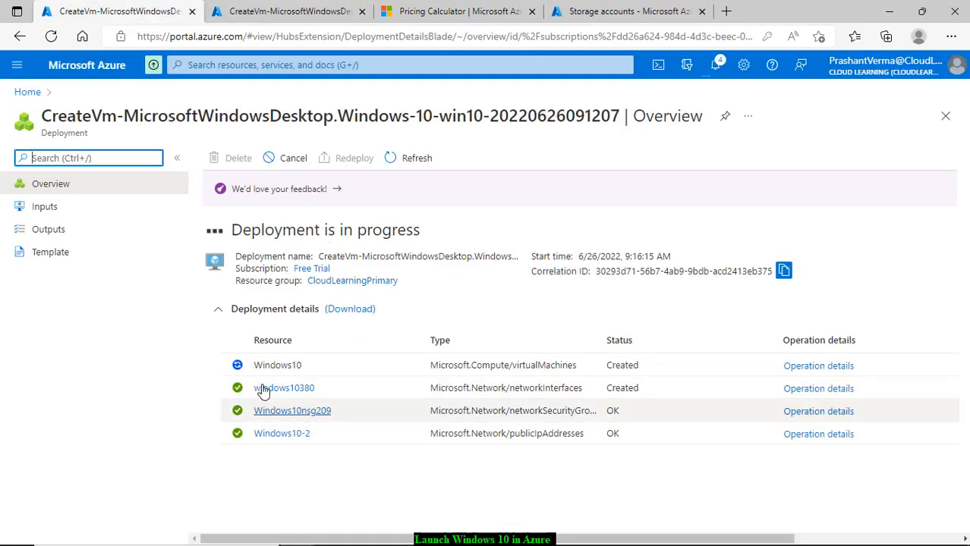
{"action": "left_click", "coordinate": [236, 368]}
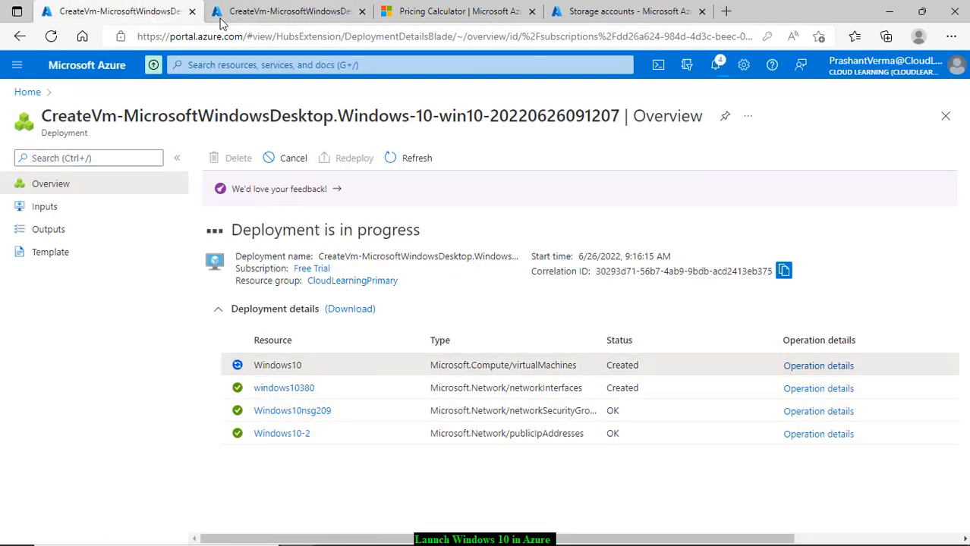
{"action": "left_click", "coordinate": [279, 11]}
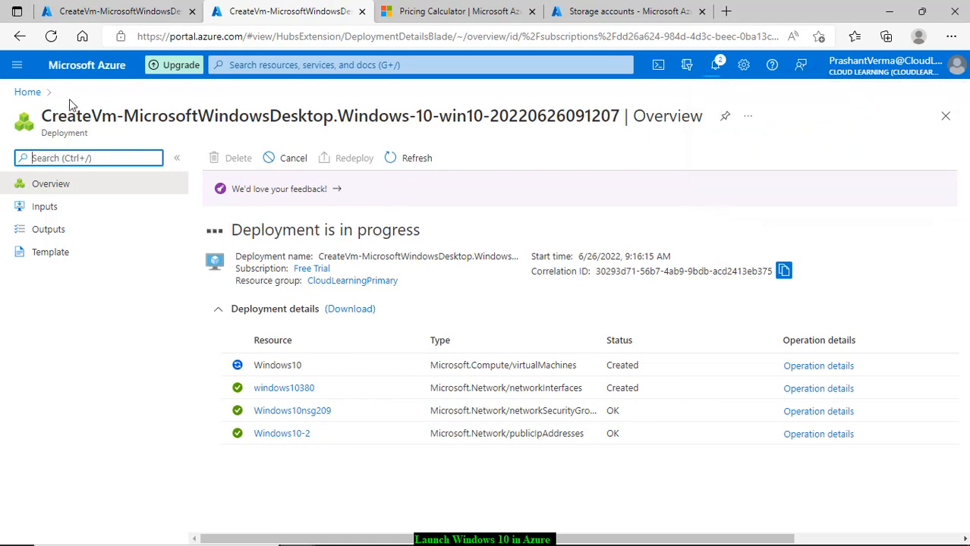
Step: Go Home, list Virtual machines, and open the Windows10 VM's overview
{"action": "left_click", "coordinate": [28, 93]}
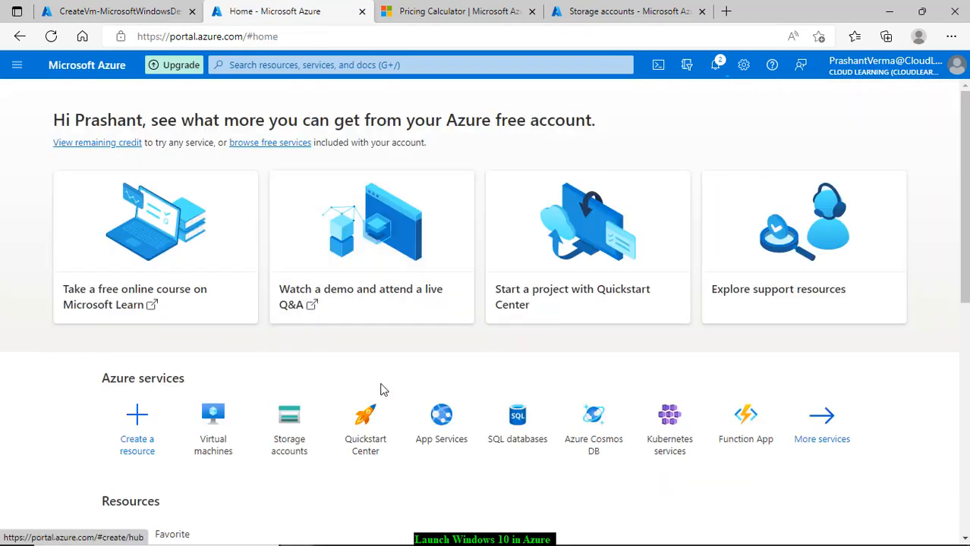
{"action": "left_click", "coordinate": [220, 439]}
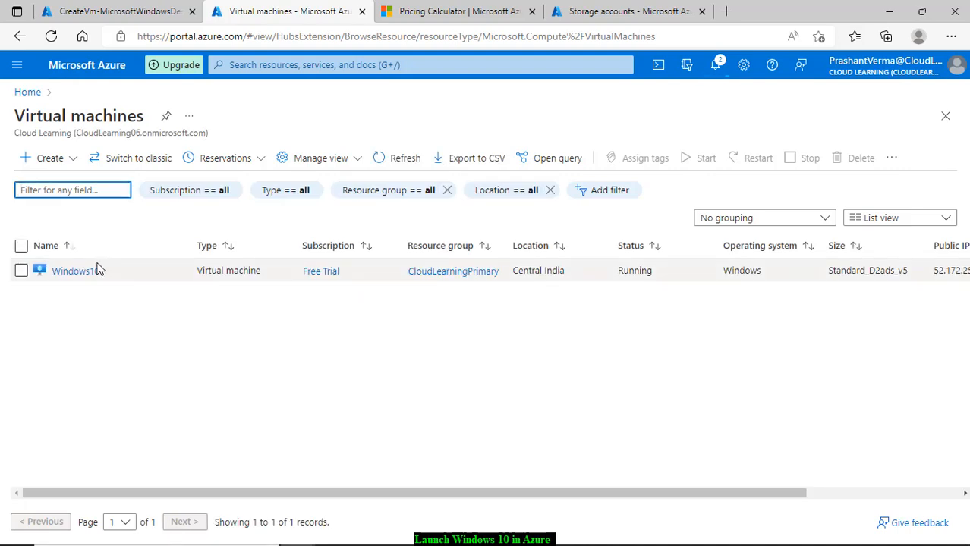
{"action": "mouse_move", "coordinate": [69, 279]}
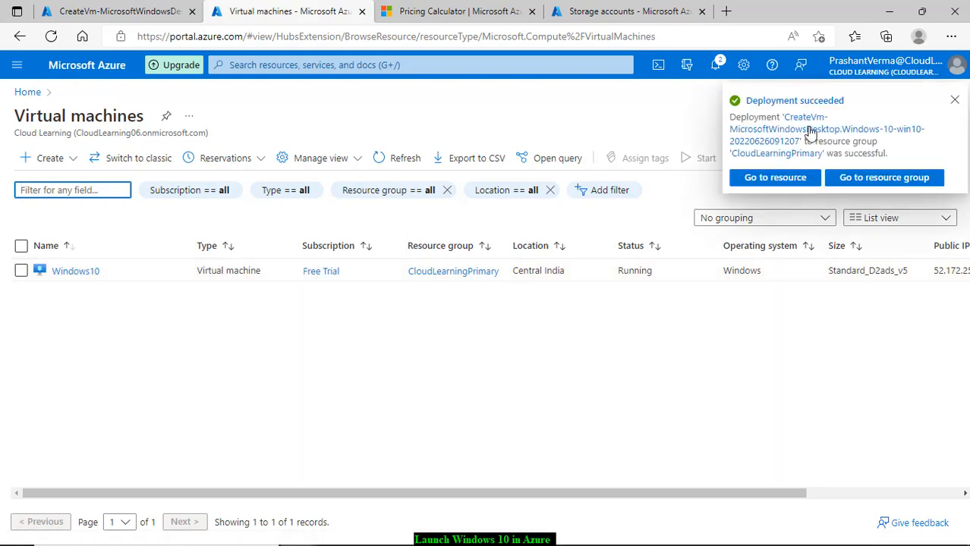
{"action": "left_click", "coordinate": [954, 99]}
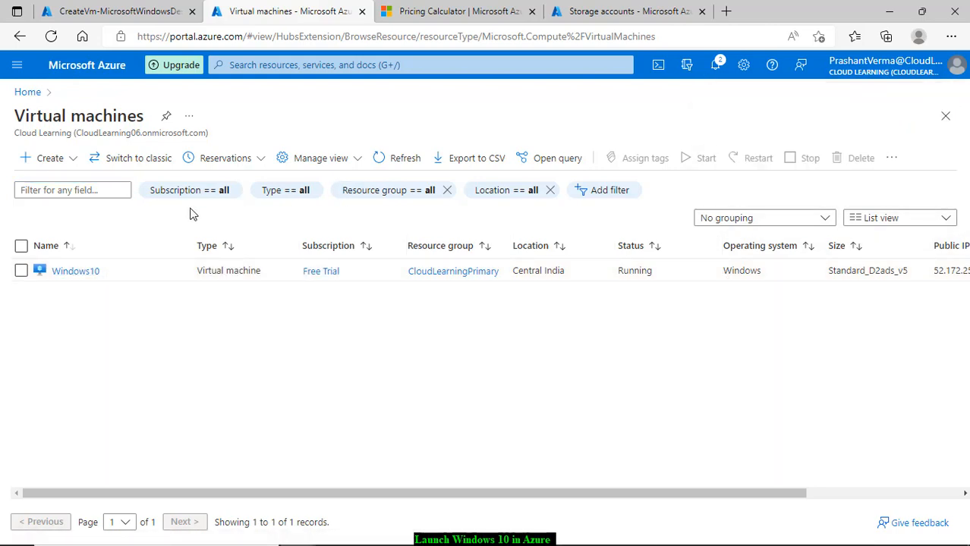
{"action": "left_click", "coordinate": [85, 271]}
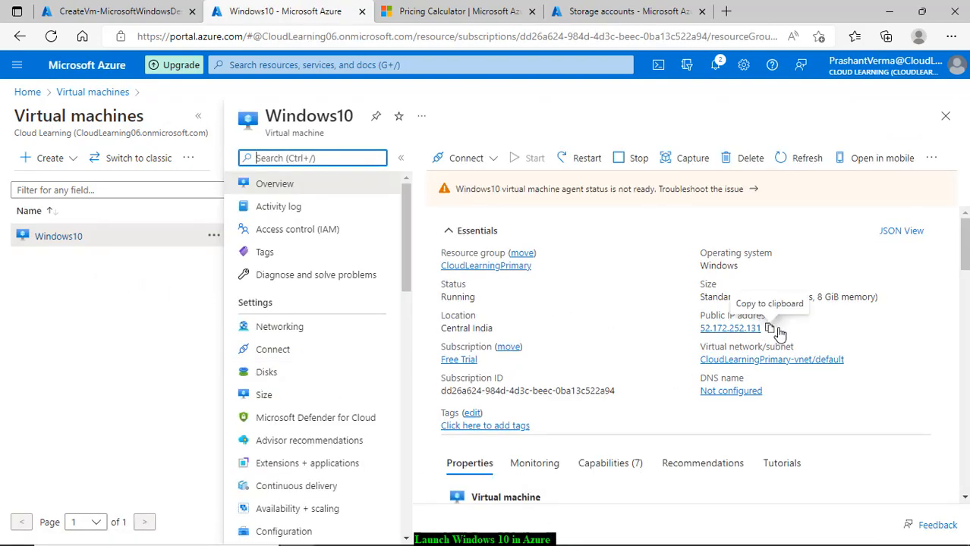
Step: Copy public IP 52.172.252.131 and launch mstsc from the Run dialog
{"action": "left_click", "coordinate": [769, 328]}
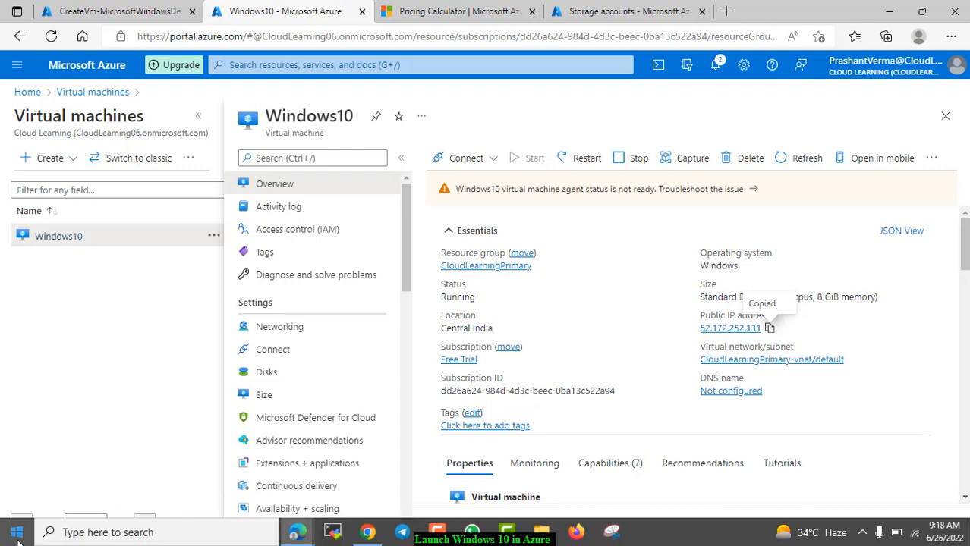
{"action": "right_click", "coordinate": [17, 535]}
{"action": "left_click", "coordinate": [66, 474]}
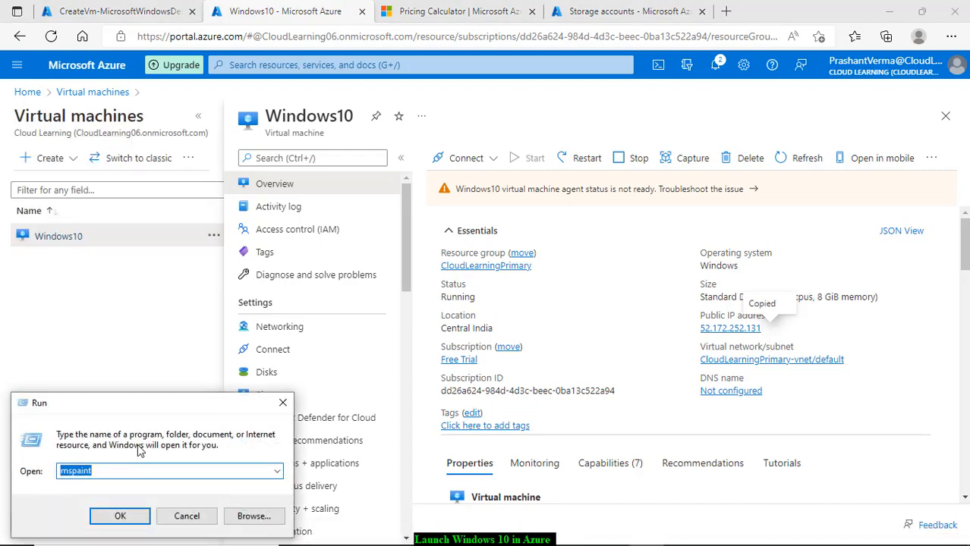
{"action": "type", "text": "mstsc"}
{"action": "key", "text": "Return"}
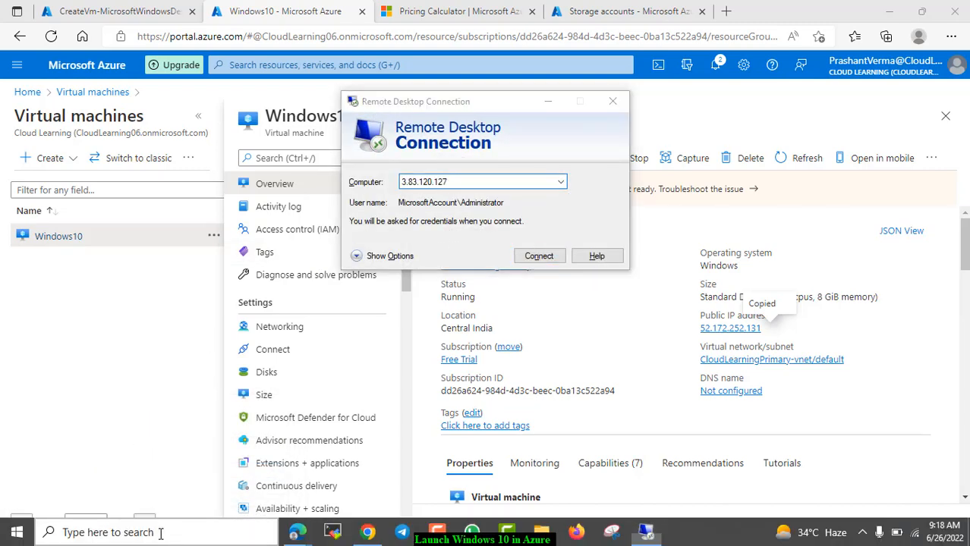
Step: Open Remote Desktop Connection via a Windows search for rdp, then return to the VM page
{"action": "left_click", "coordinate": [156, 529]}
{"action": "type", "text": "rdp"}
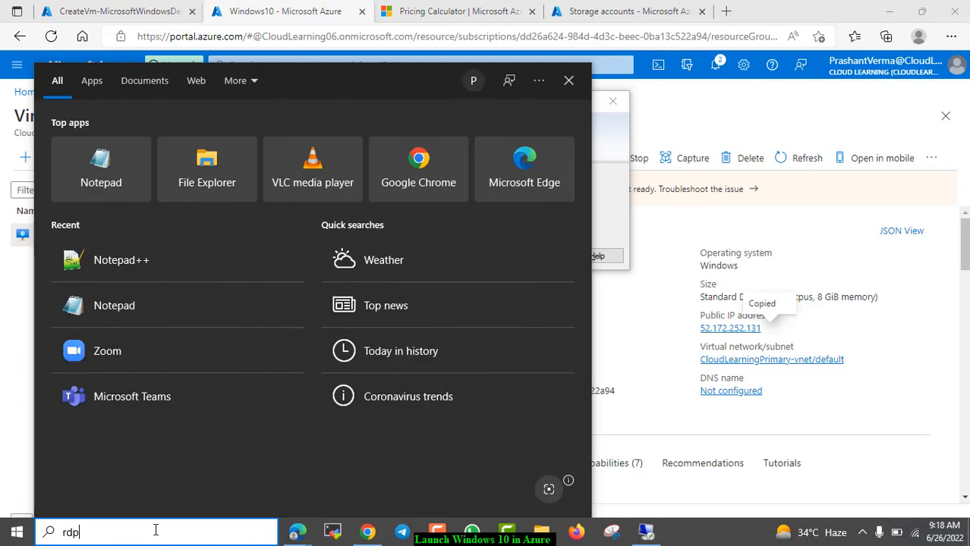
{"action": "left_click", "coordinate": [191, 168]}
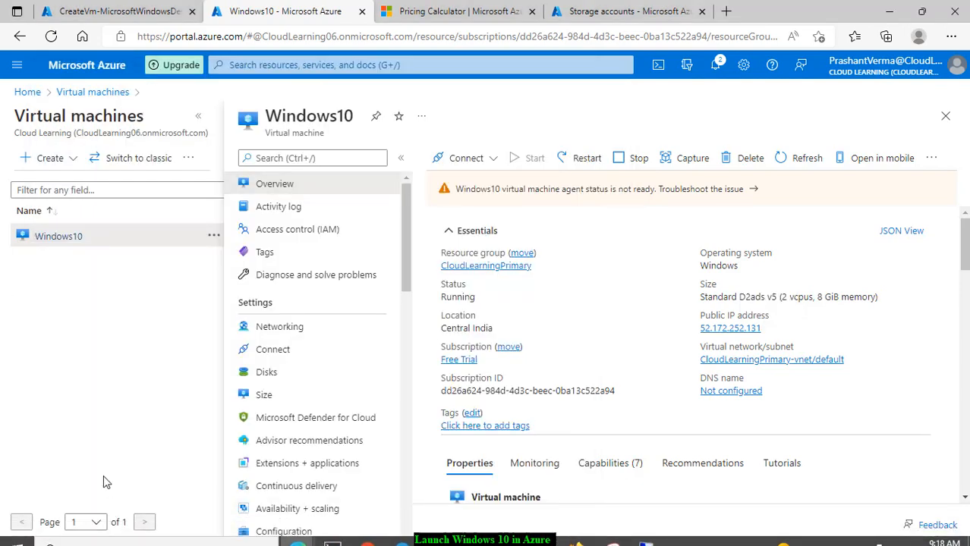
{"action": "key", "text": "super"}
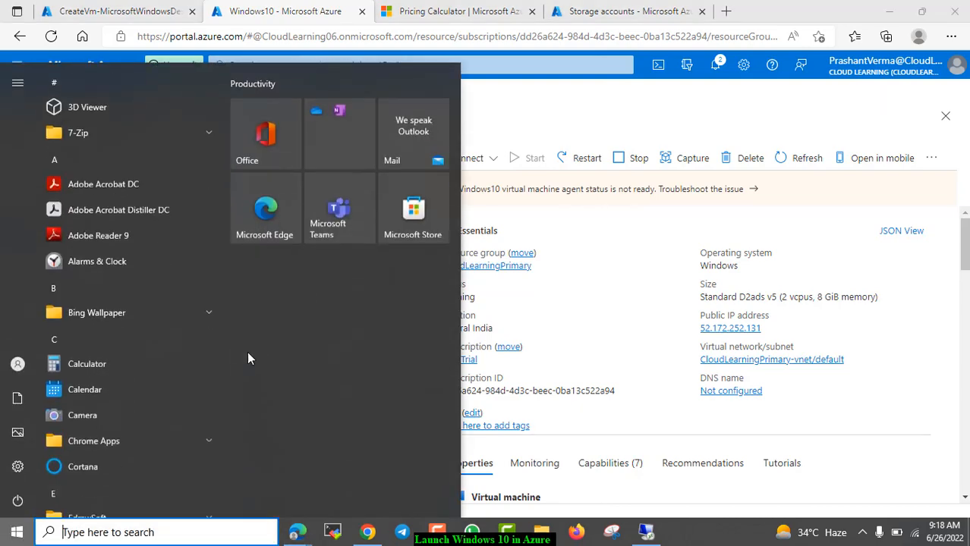
{"action": "left_click", "coordinate": [520, 116]}
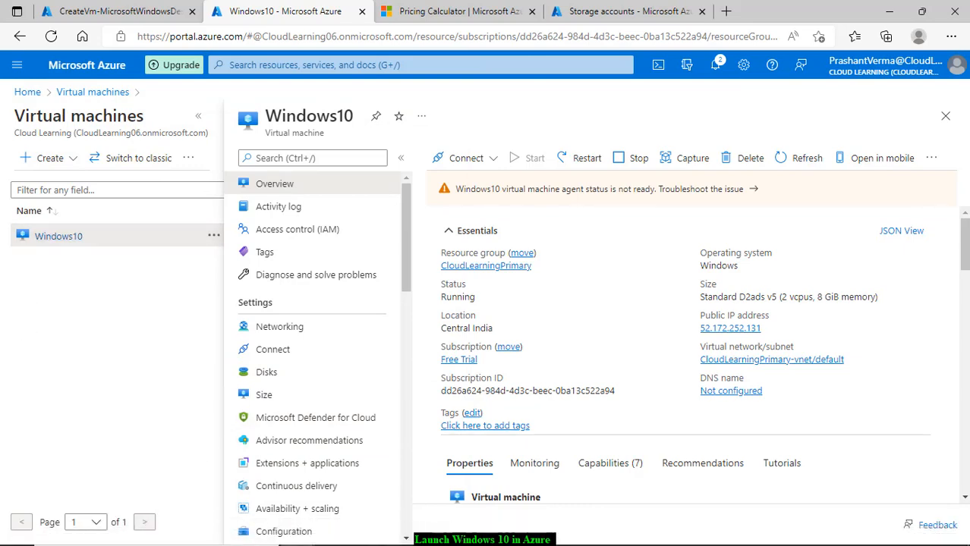
Step: Connect to 52.172.252.131 and try signing in with a different account's username and password
{"action": "left_click", "coordinate": [646, 532]}
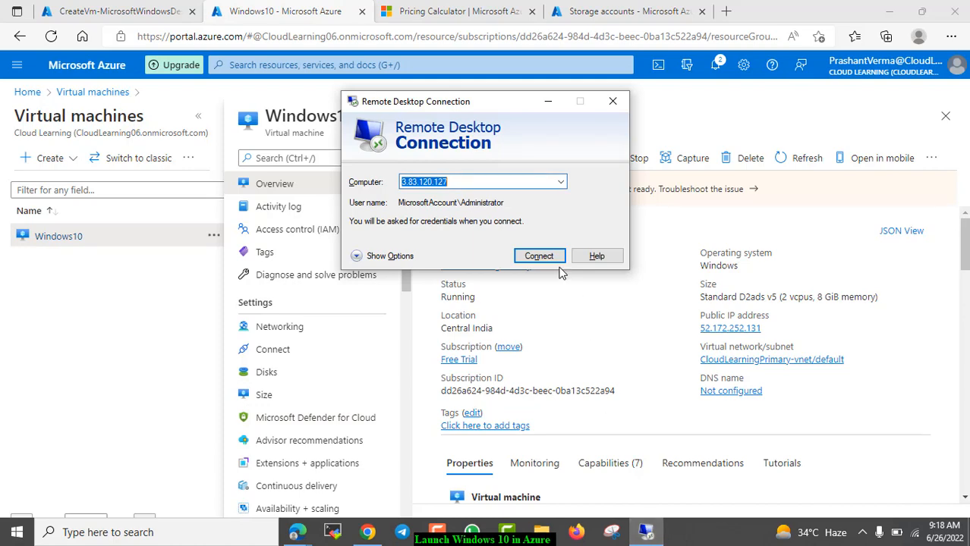
{"action": "key", "text": "ctrl+v"}
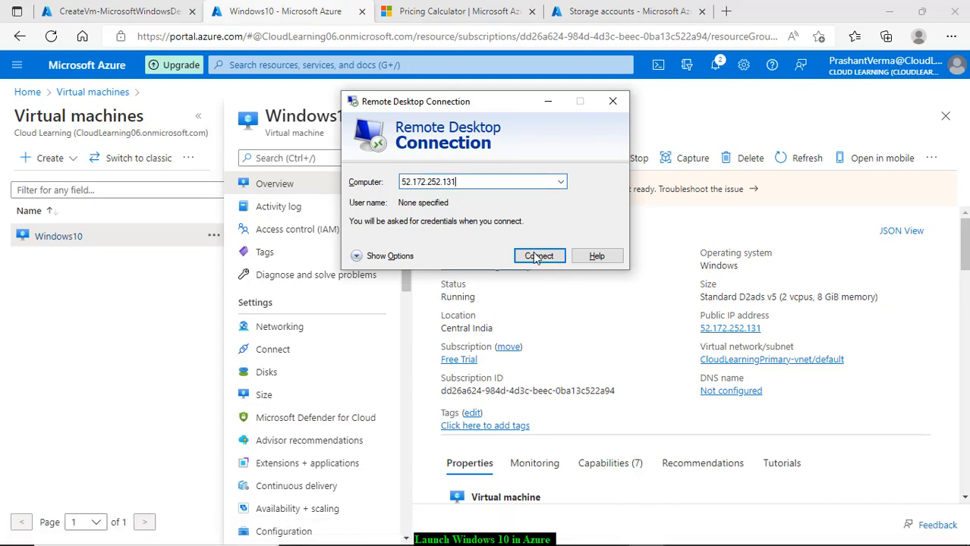
{"action": "left_click", "coordinate": [537, 257]}
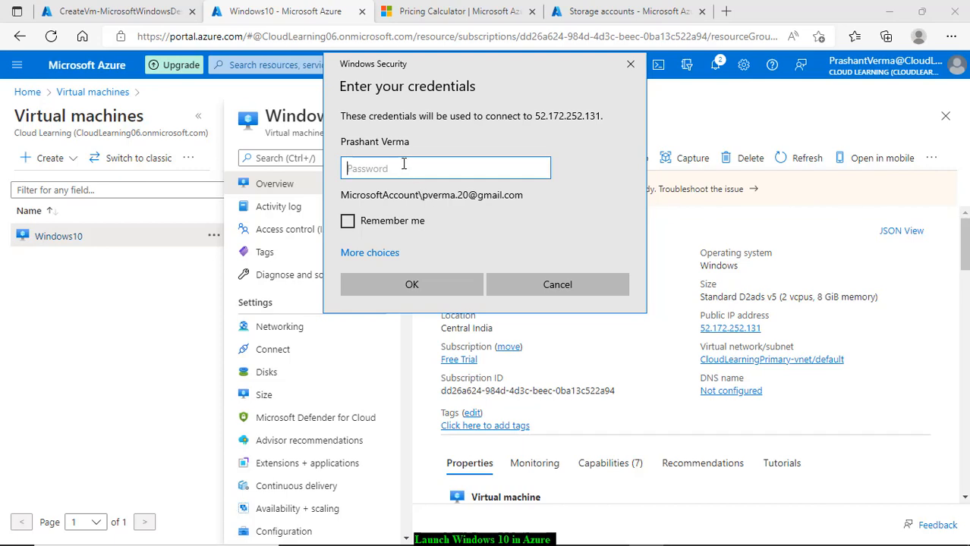
{"action": "left_click", "coordinate": [393, 255]}
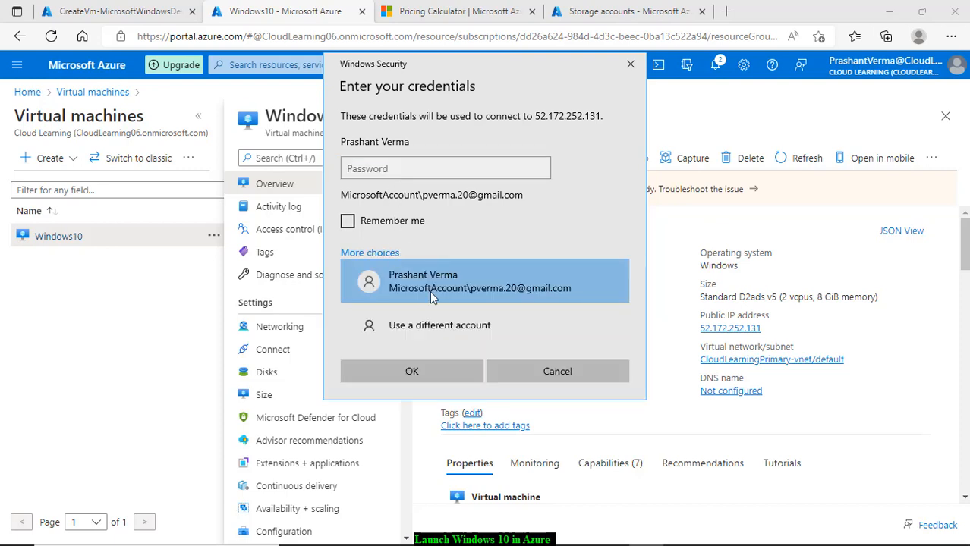
{"action": "left_click", "coordinate": [429, 328]}
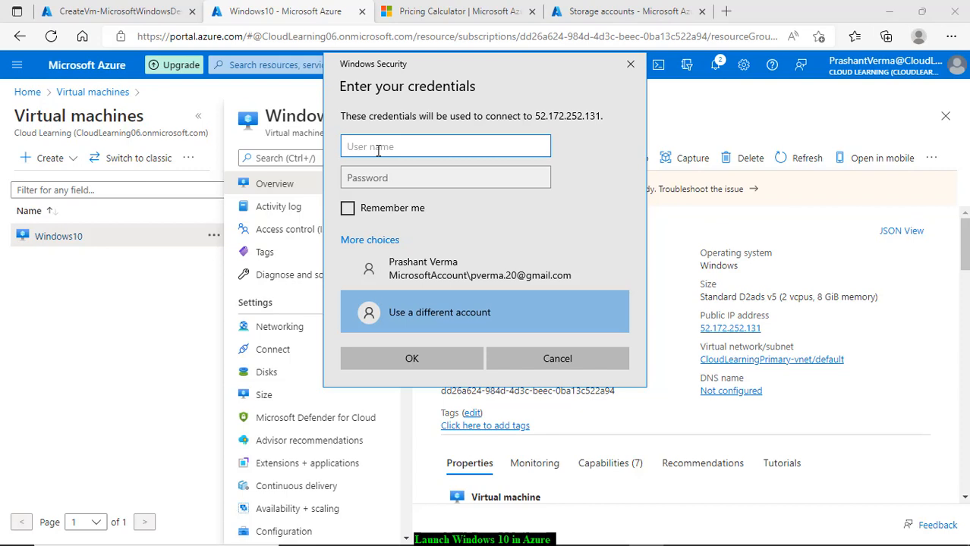
{"action": "type", "text": "Prashant"}
{"action": "key", "text": "Tab"}
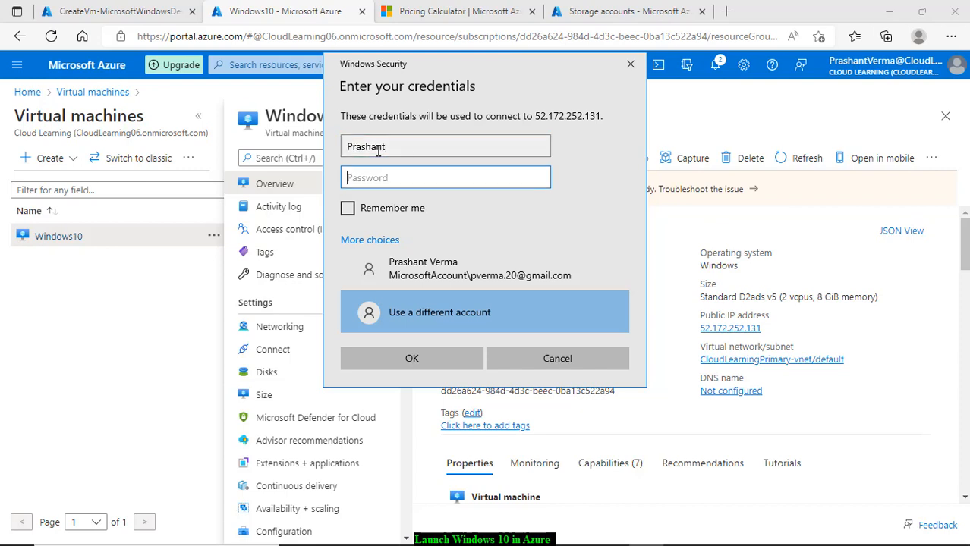
{"action": "type", "text": "••"}
{"action": "left_click", "coordinate": [442, 357]}
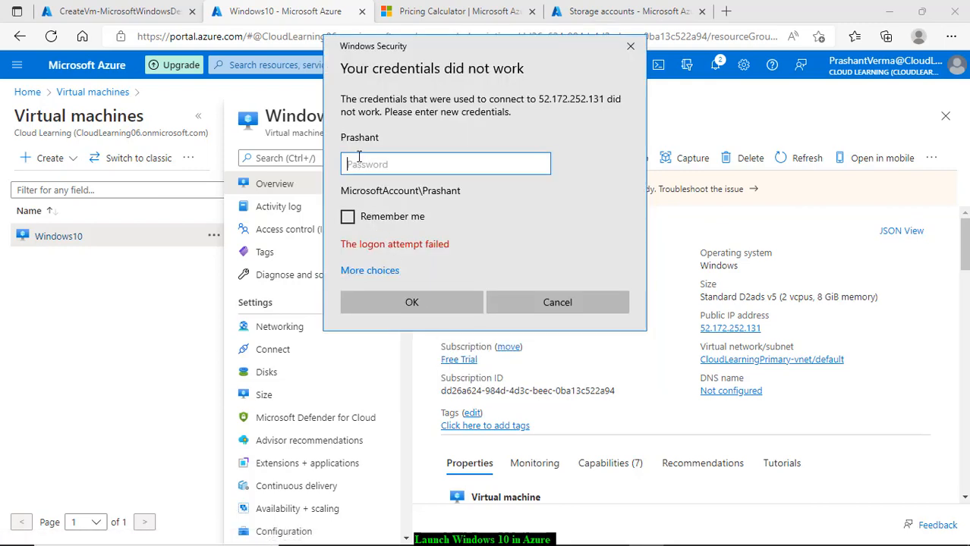
Step: Retry with another account, entering the VM's admin username and password
{"action": "left_click", "coordinate": [369, 271]}
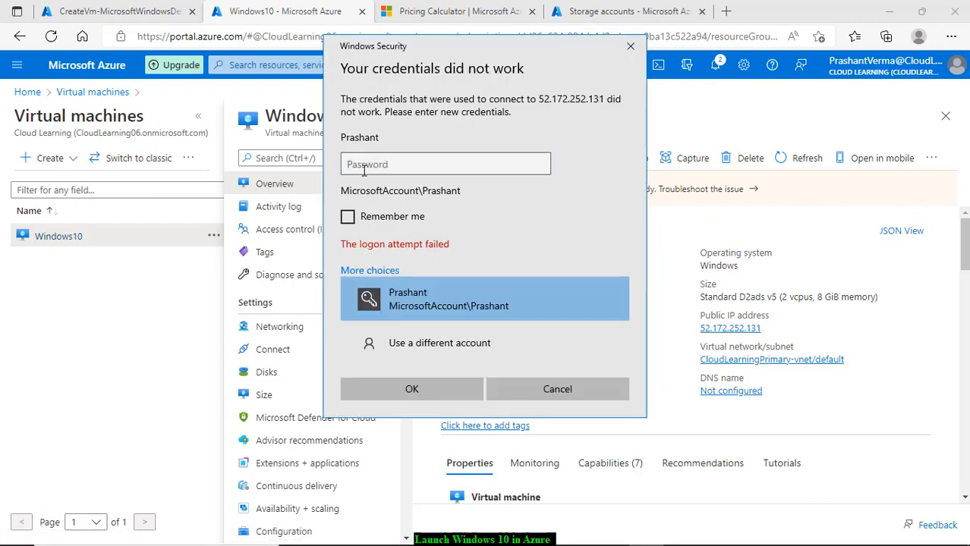
{"action": "left_click", "coordinate": [411, 344]}
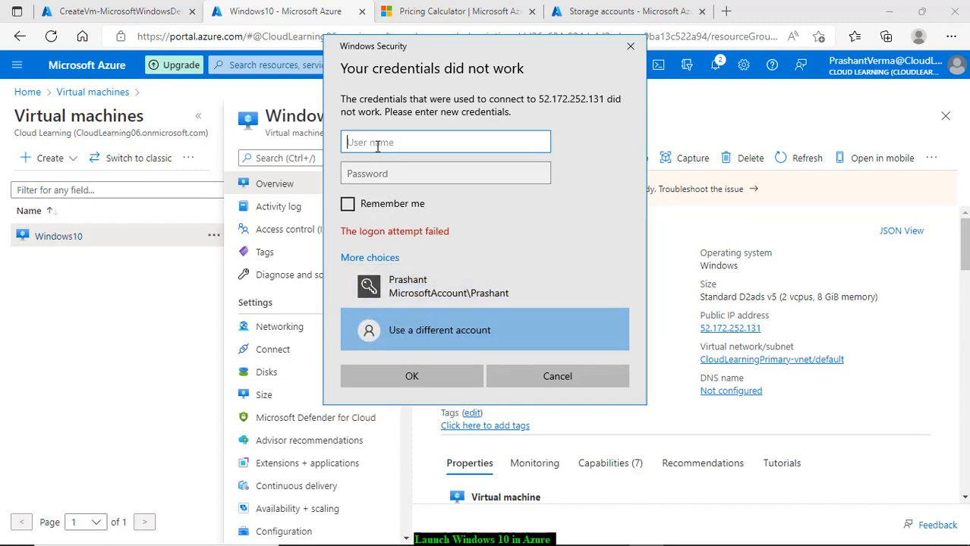
{"action": "type", "text": "prashant"}
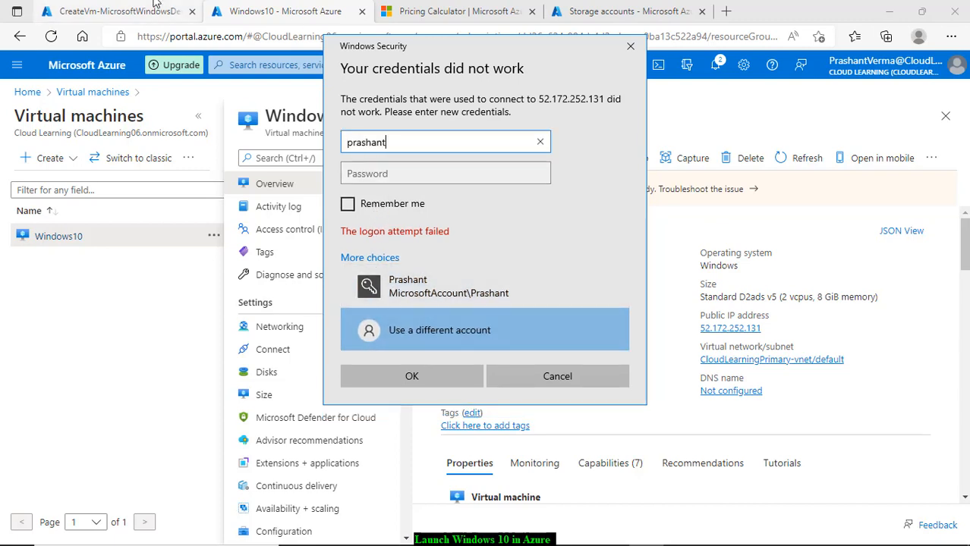
{"action": "key", "text": "Tab"}
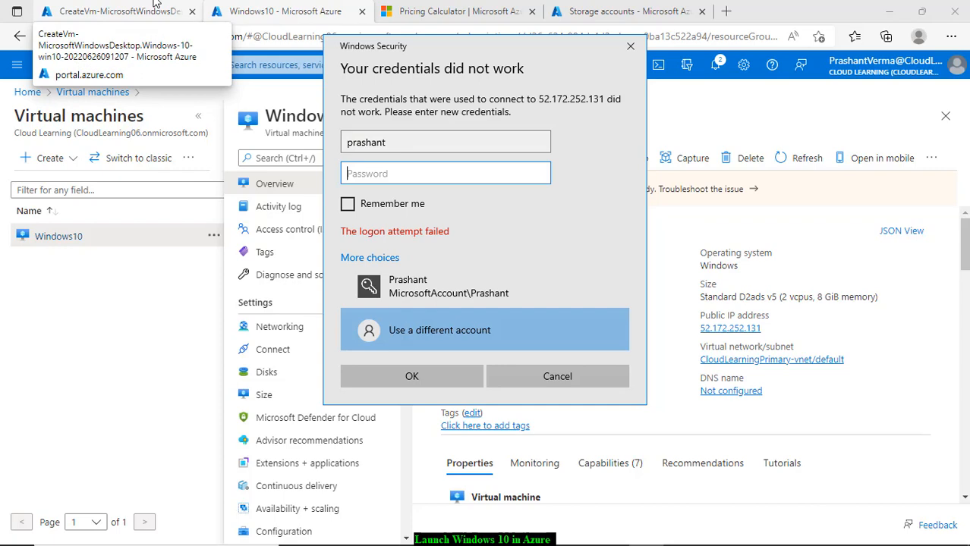
{"action": "type", "text": "••••"}
{"action": "key", "text": "Return"}
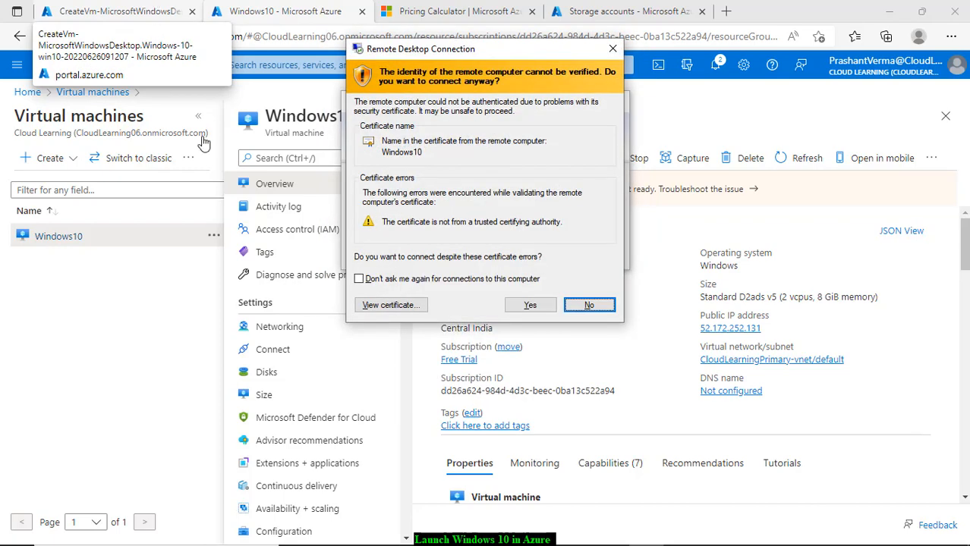
Step: Accept the certificate warning and the privacy settings to reach the remote Windows 10 desktop
{"action": "left_click", "coordinate": [538, 305]}
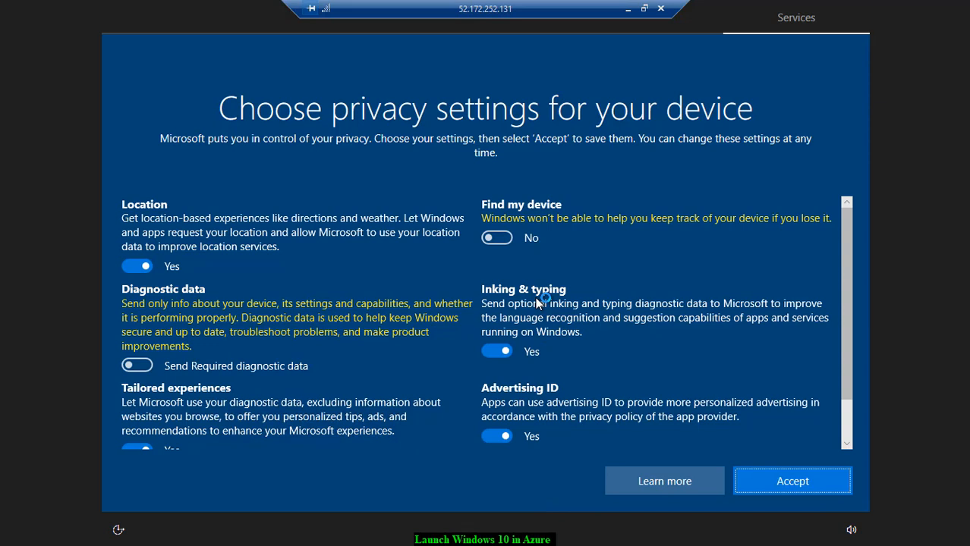
{"action": "left_click", "coordinate": [806, 475]}
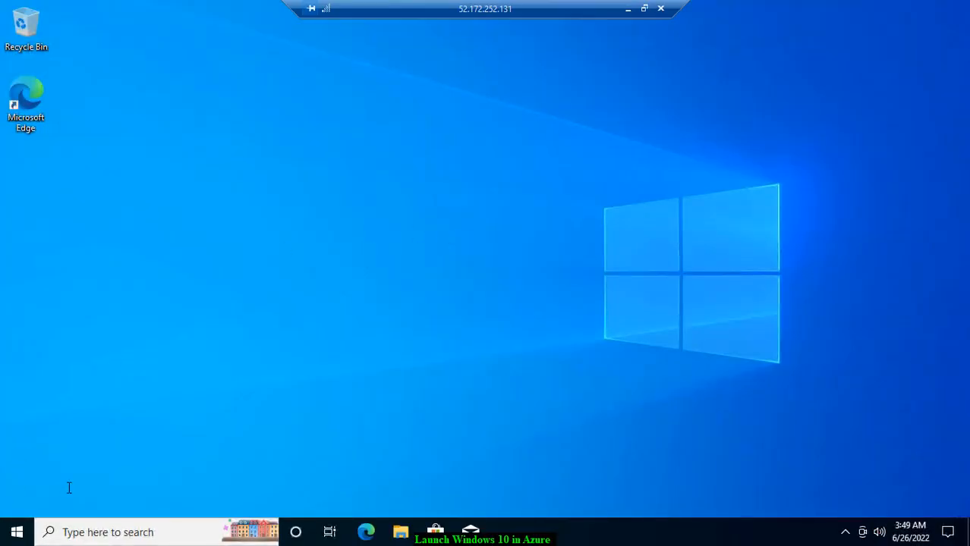
{"action": "left_click", "coordinate": [18, 533]}
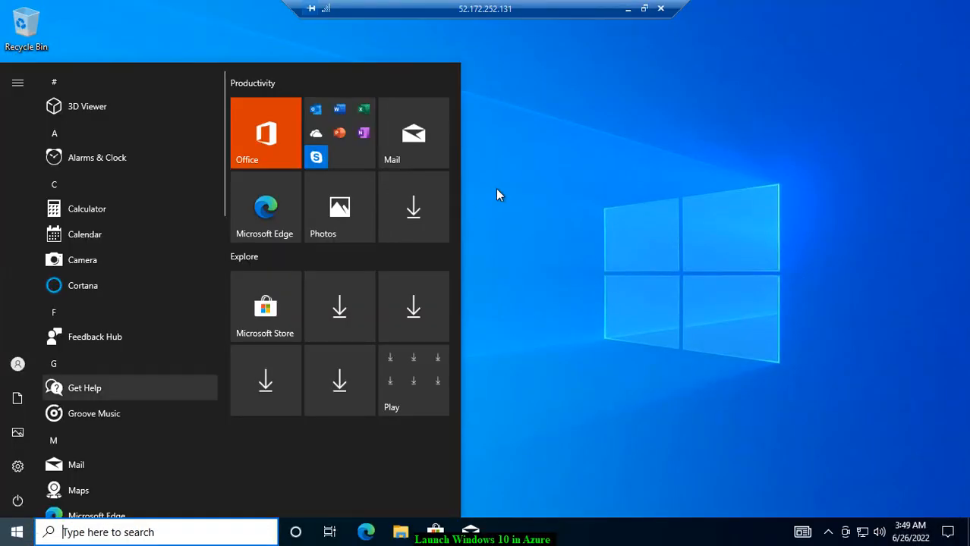
Step: Close the app list and network discoverability prompt, then launch Edge on the VM
{"action": "left_click", "coordinate": [649, 310]}
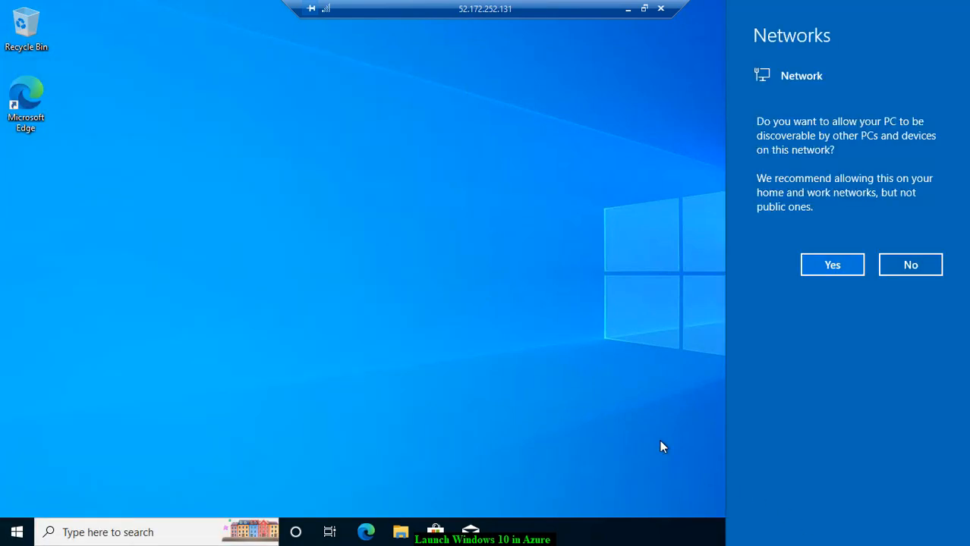
{"action": "left_click", "coordinate": [660, 441]}
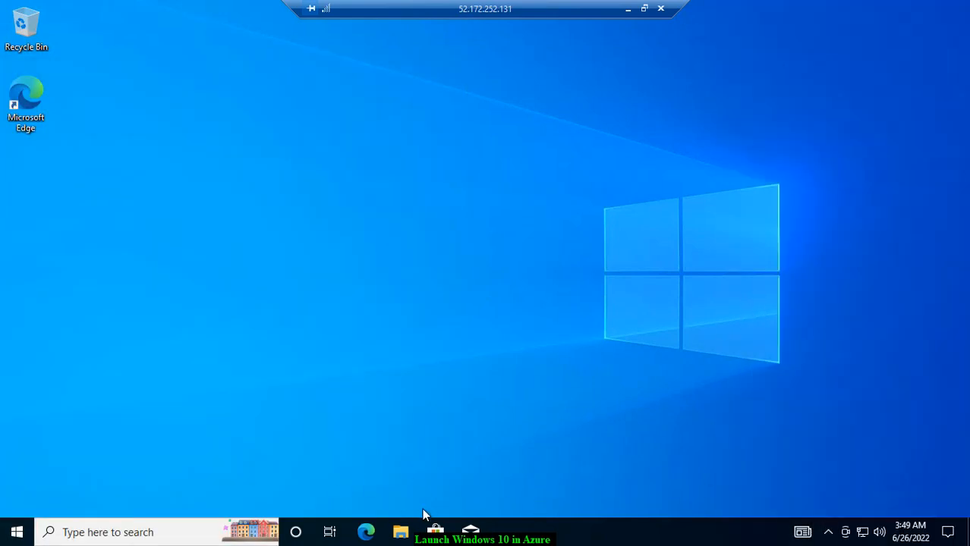
{"action": "left_click", "coordinate": [366, 532]}
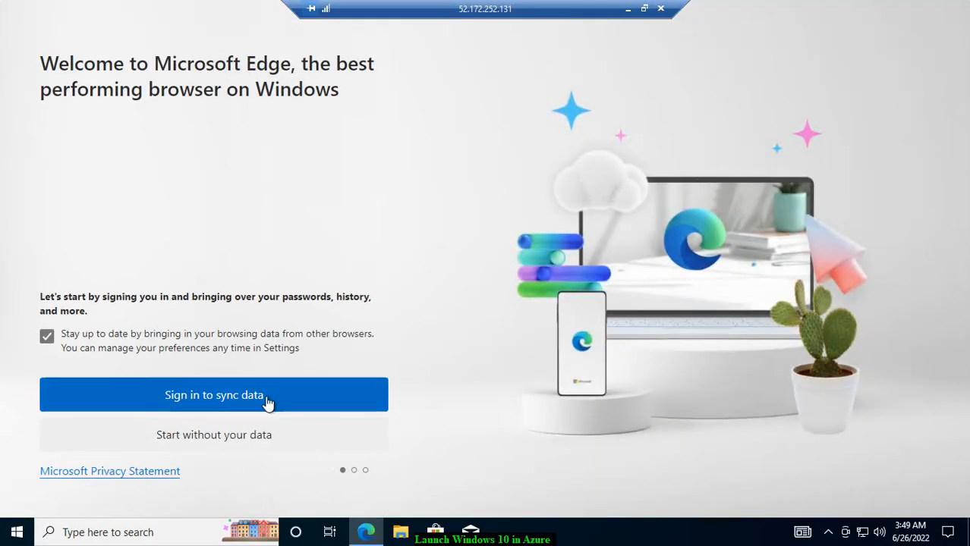
Step: Finish Edge's first-run setup without importing Google data
{"action": "left_click", "coordinate": [232, 447]}
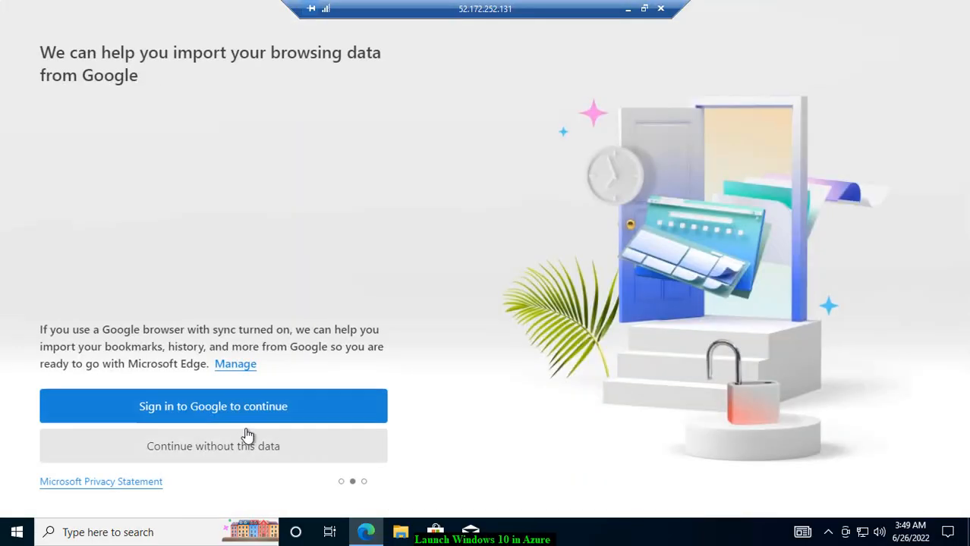
{"action": "left_click", "coordinate": [237, 410]}
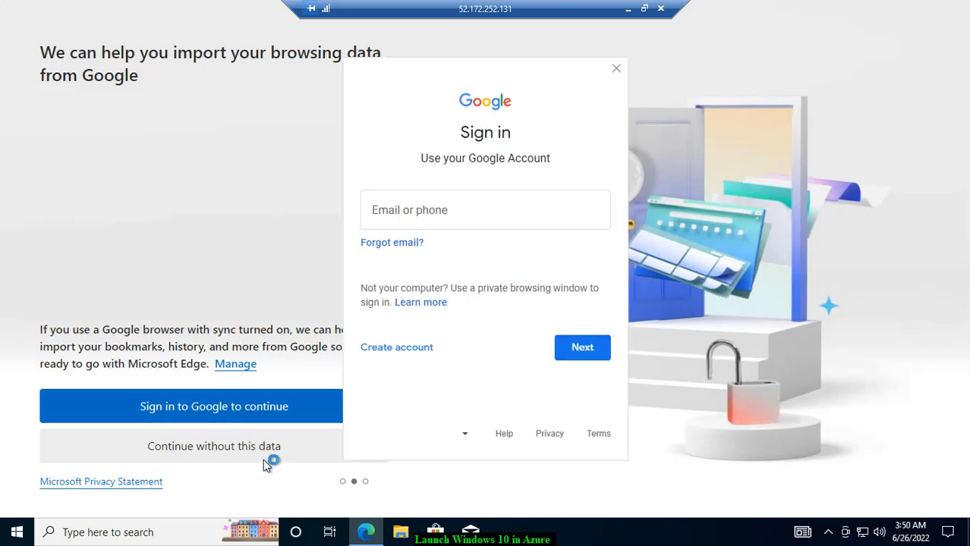
{"action": "left_click", "coordinate": [614, 68]}
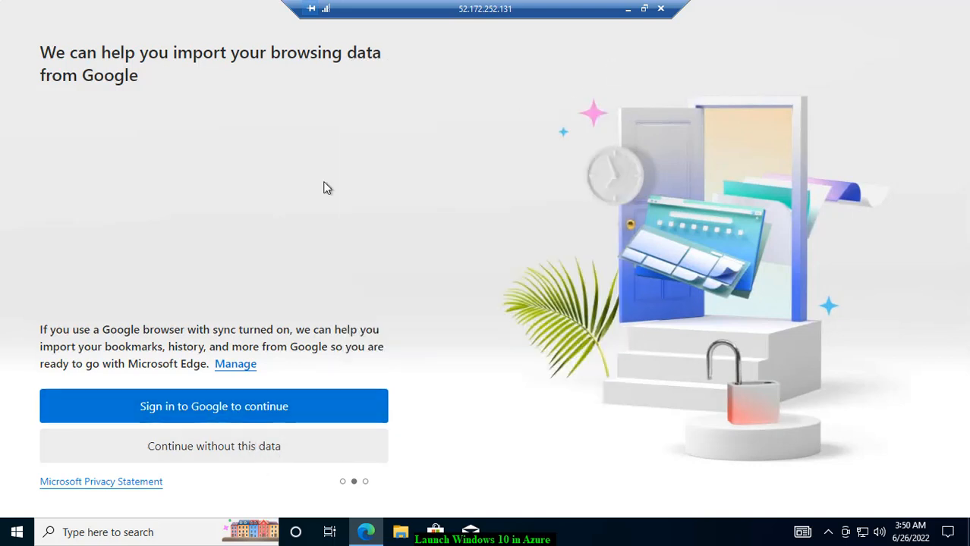
{"action": "left_click", "coordinate": [195, 451]}
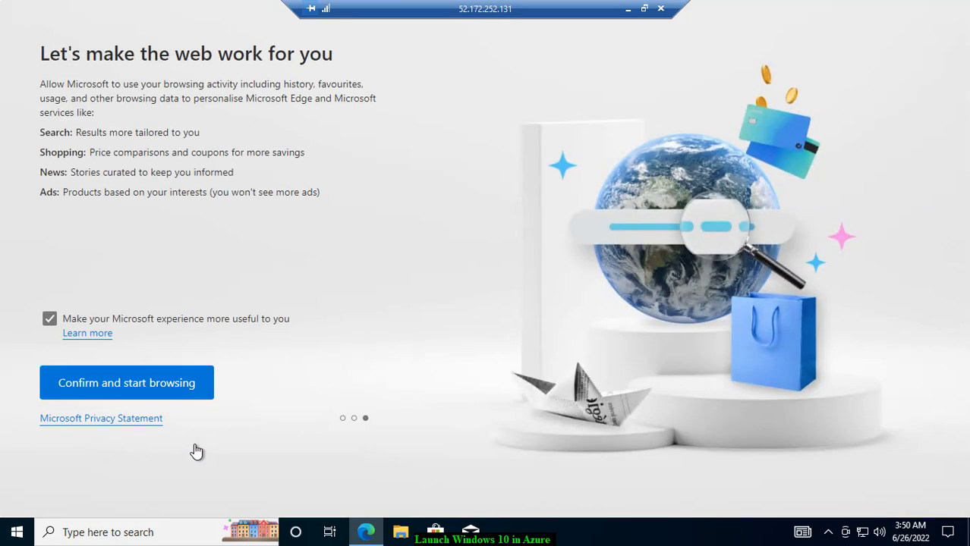
{"action": "left_click", "coordinate": [110, 392]}
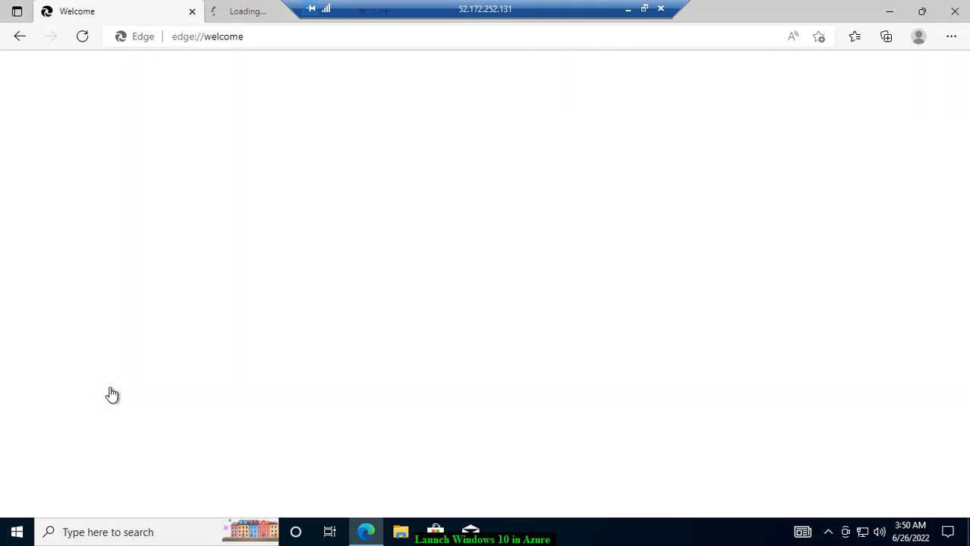
Step: Browse to yahoo.com in Edge on the VM
{"action": "left_click", "coordinate": [281, 35]}
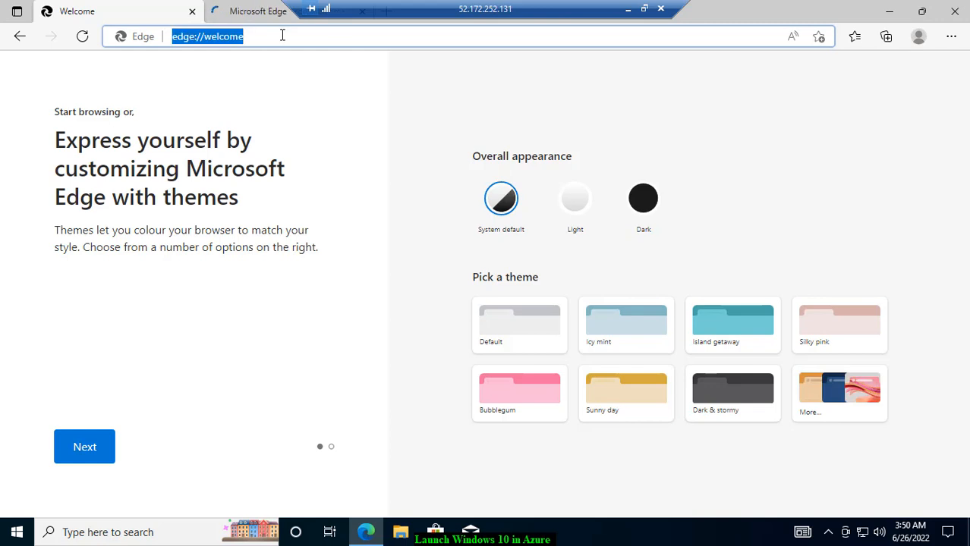
{"action": "type", "text": "yahoo.com"}
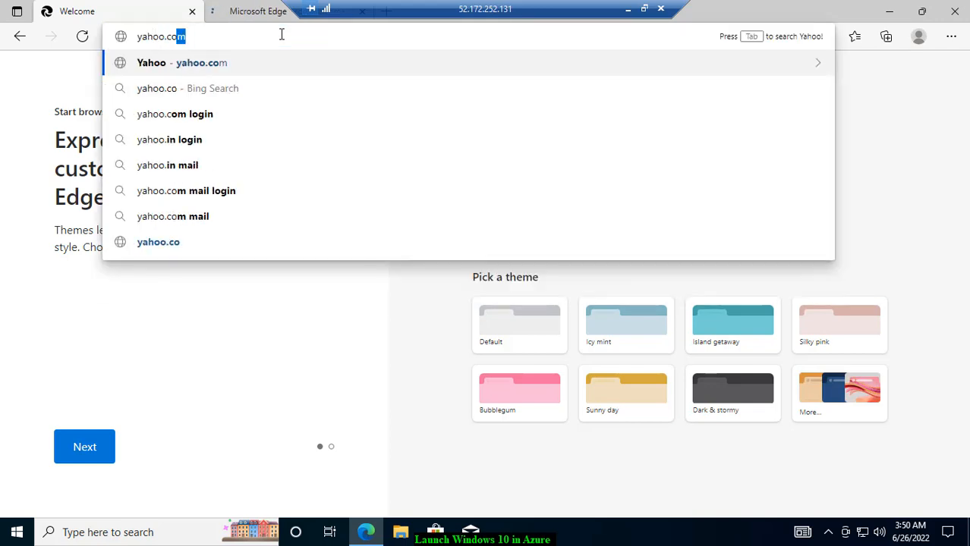
{"action": "key", "text": "Return"}
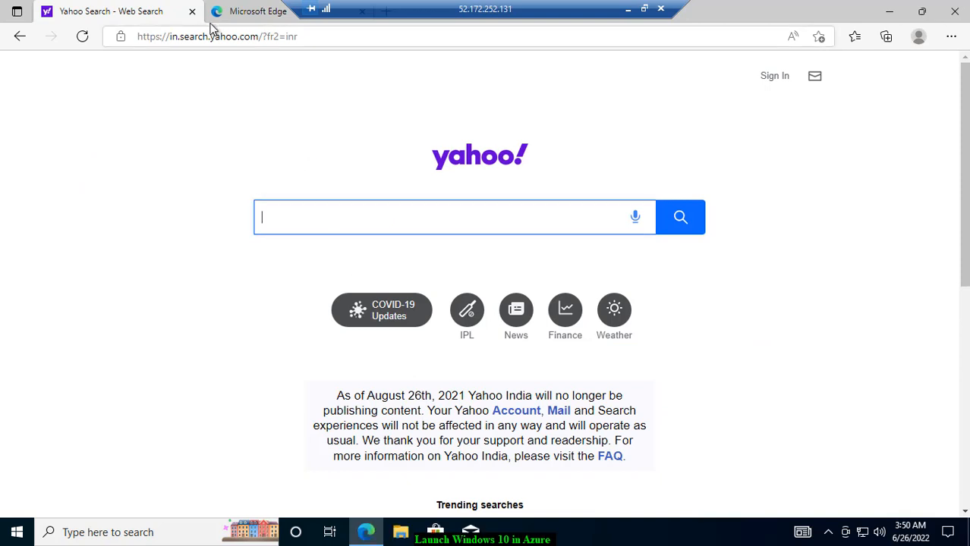
Step: Search for espncricinfo, open the ESPNcricinfo site, then close Edge
{"action": "left_click", "coordinate": [223, 43]}
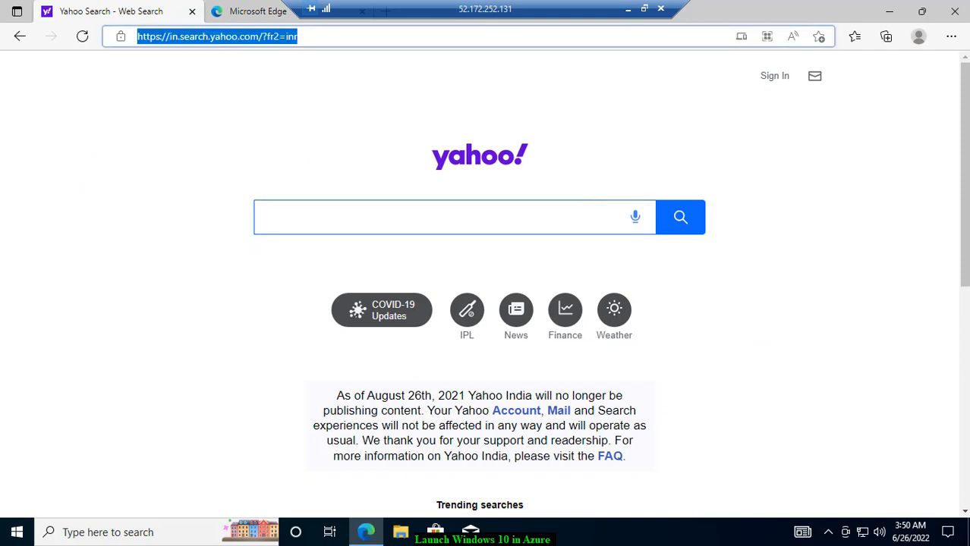
{"action": "type", "text": "espn"}
{"action": "key", "text": "Return"}
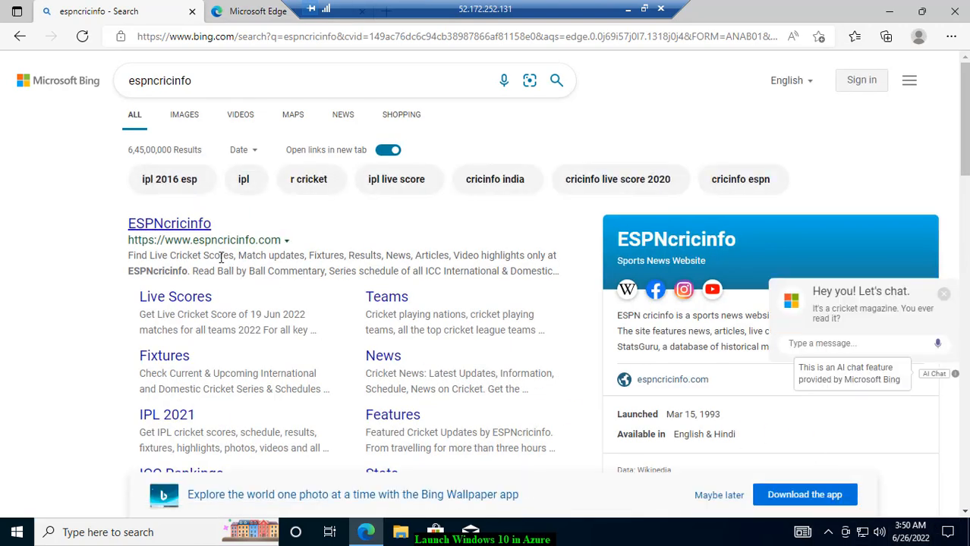
{"action": "left_click", "coordinate": [168, 226]}
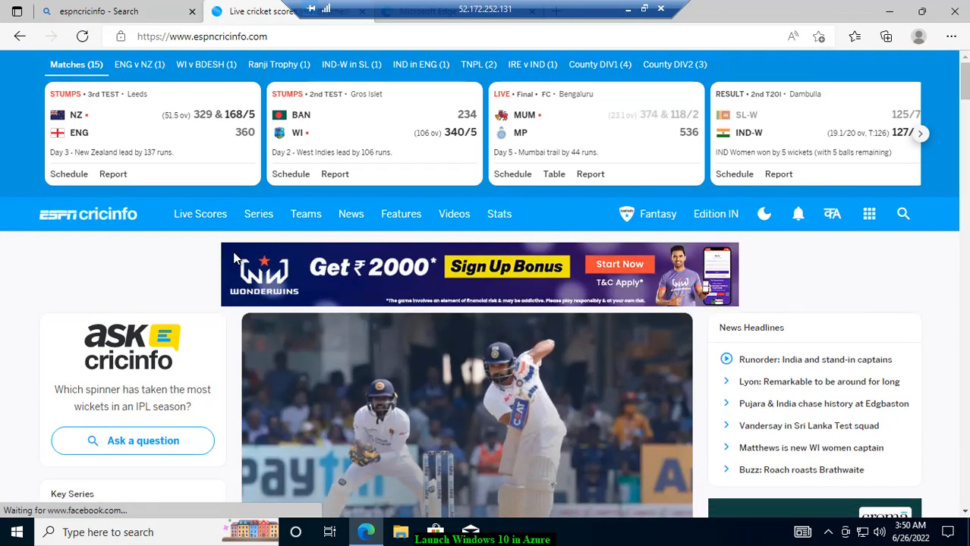
{"action": "left_click", "coordinate": [954, 12]}
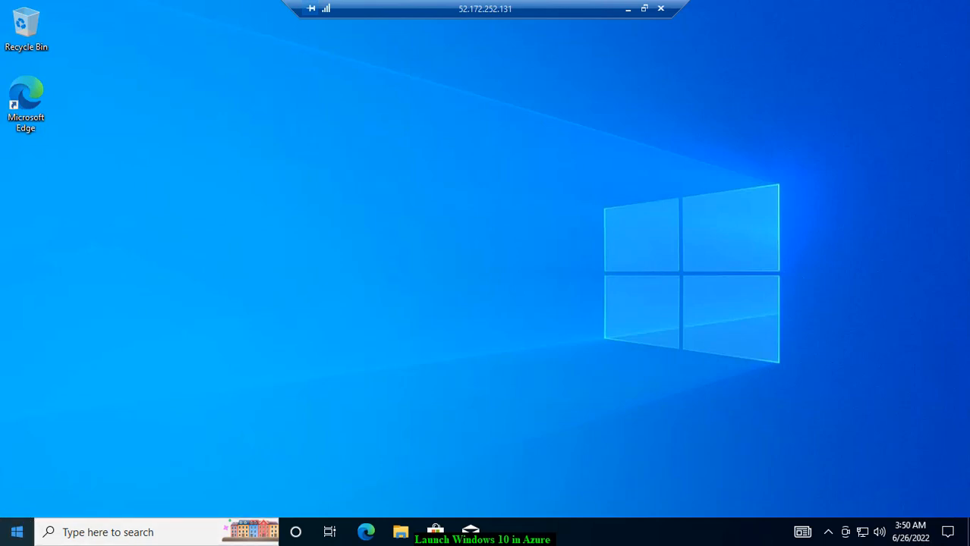
Step: Scroll through the remote Start menu, close it, and minimize the Remote Desktop session
{"action": "left_click", "coordinate": [17, 535]}
{"action": "scroll", "coordinate": [96, 375], "scroll_direction": "down", "scroll_amount": 7}
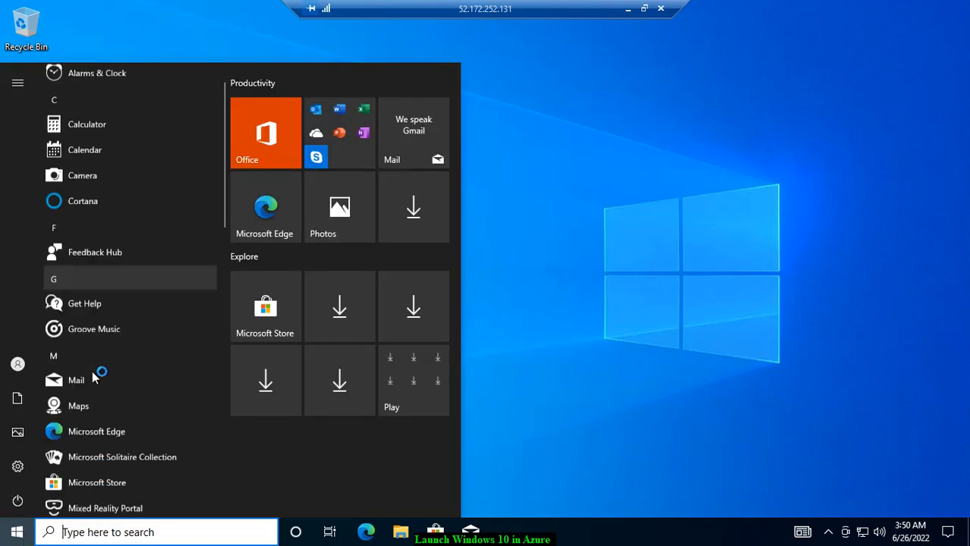
{"action": "scroll", "coordinate": [110, 453], "scroll_direction": "down", "scroll_amount": 5}
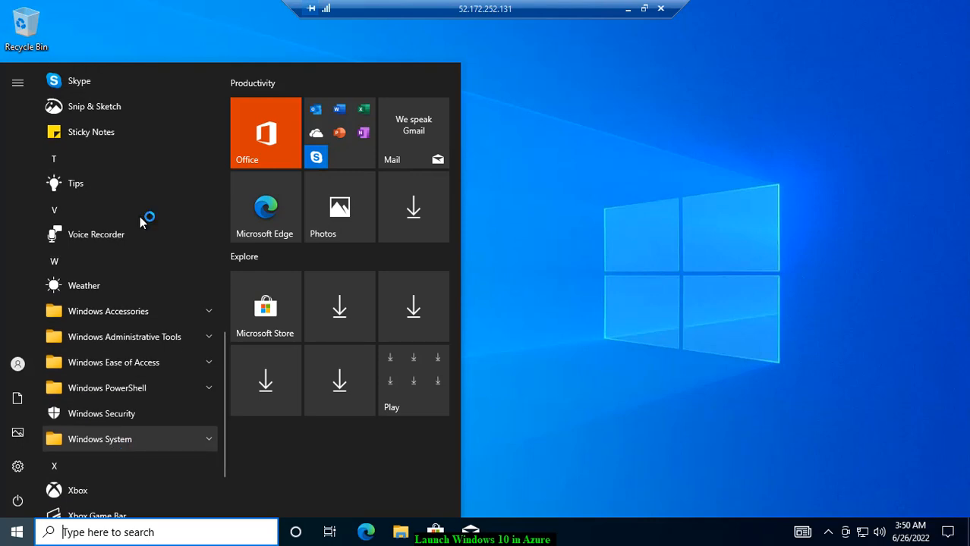
{"action": "left_click", "coordinate": [621, 215]}
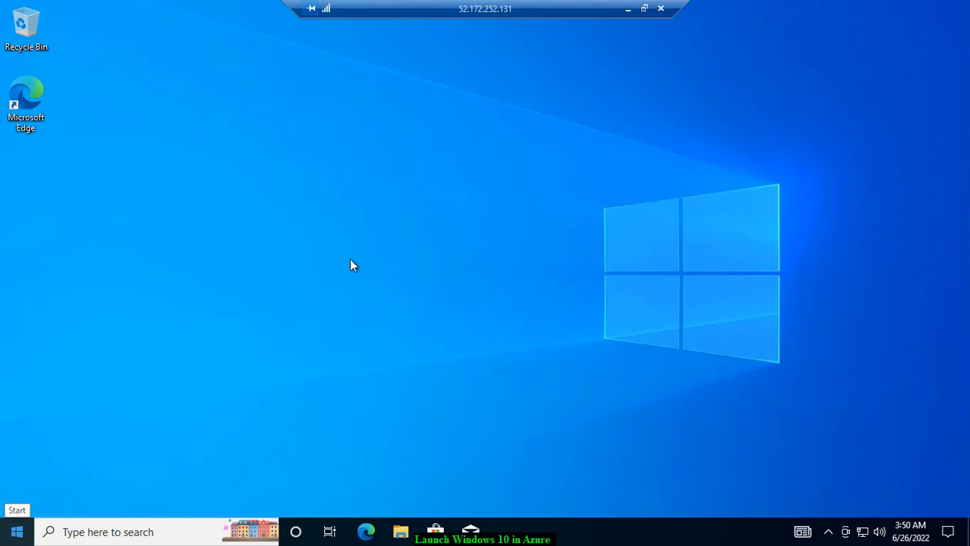
{"action": "left_click", "coordinate": [622, 11]}
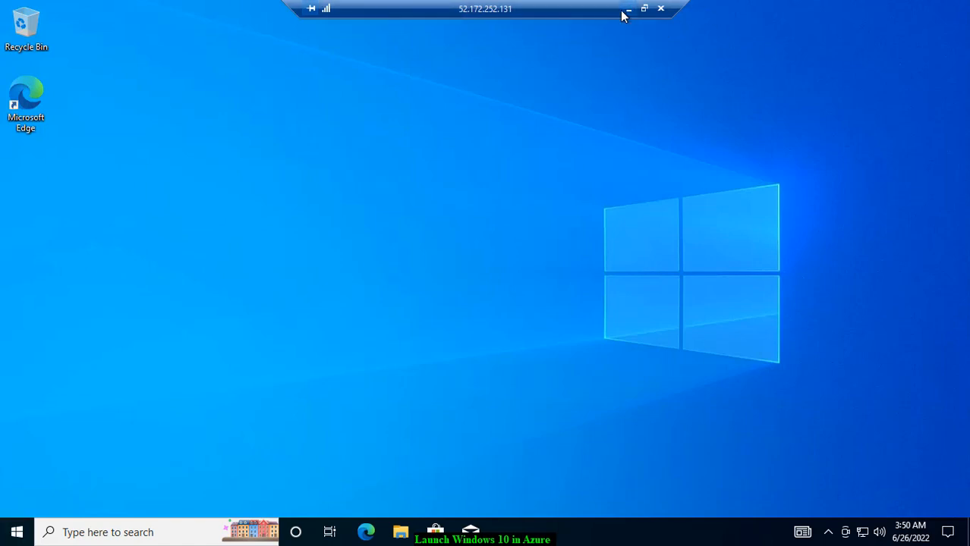